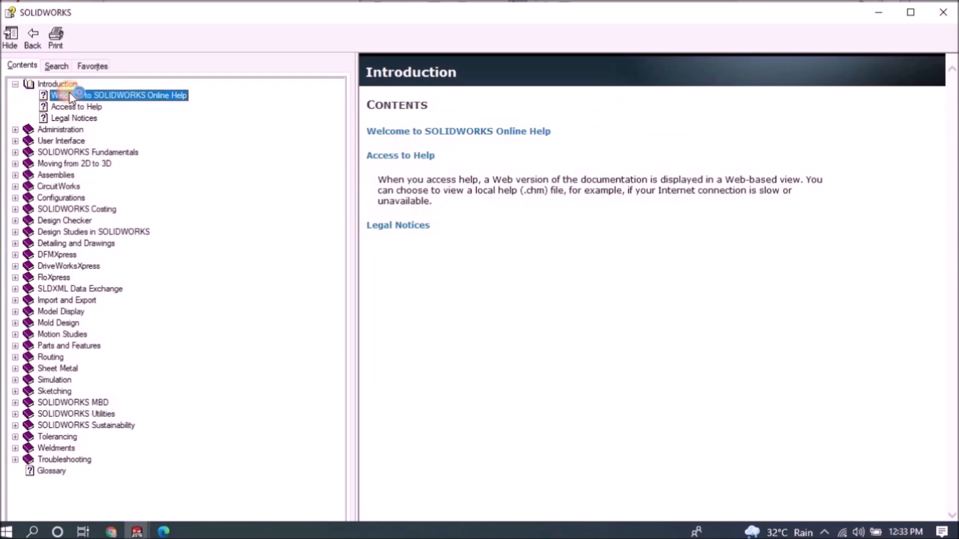
Browse the Introduction and Administration topics in the help contents, including the Installation and Administration Guide.
{"action": "left_click", "coordinate": [72, 106]}
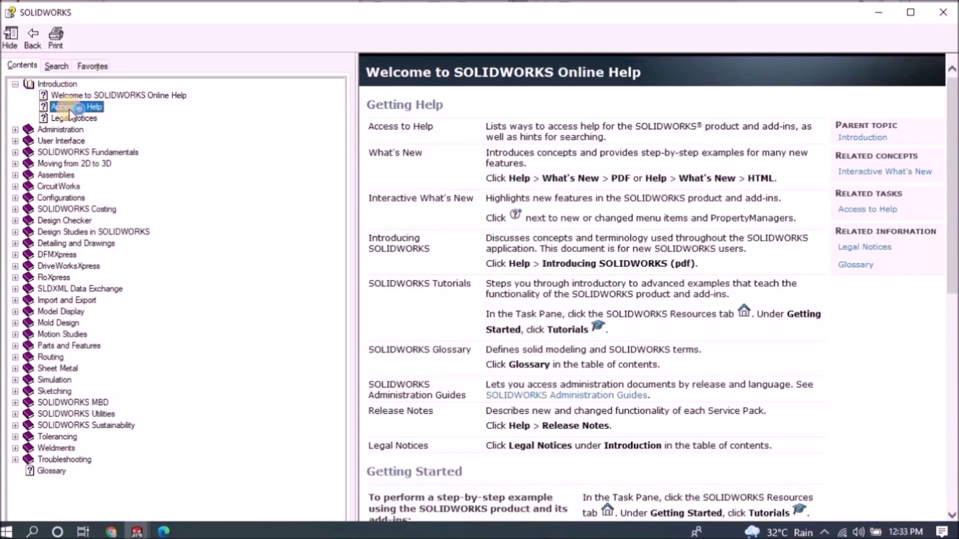
{"action": "left_click", "coordinate": [73, 118]}
{"action": "left_click", "coordinate": [15, 130]}
{"action": "left_click", "coordinate": [55, 129]}
{"action": "left_click", "coordinate": [28, 141]}
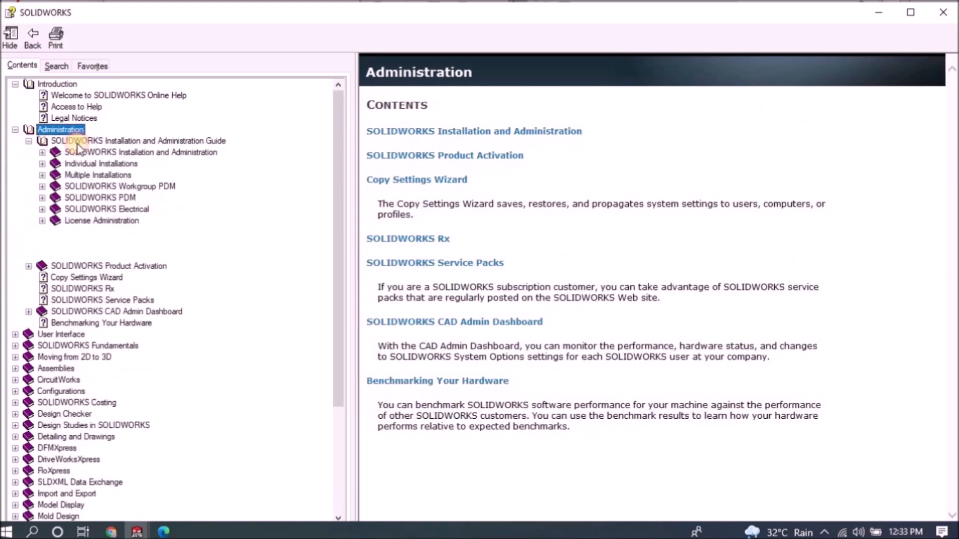
{"action": "left_click", "coordinate": [79, 142]}
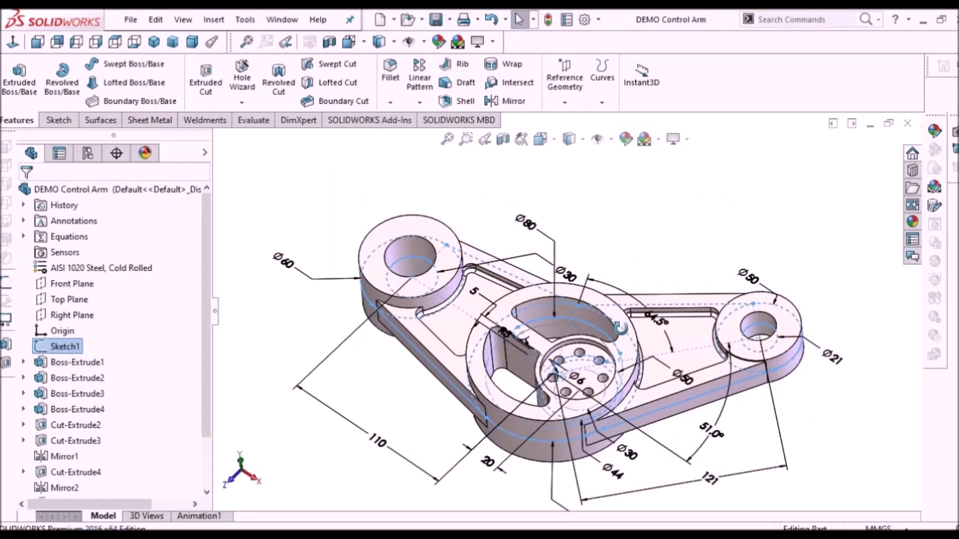
{"action": "middle_click_drag", "start_coordinate": [624, 248], "coordinate": [649, 238]}
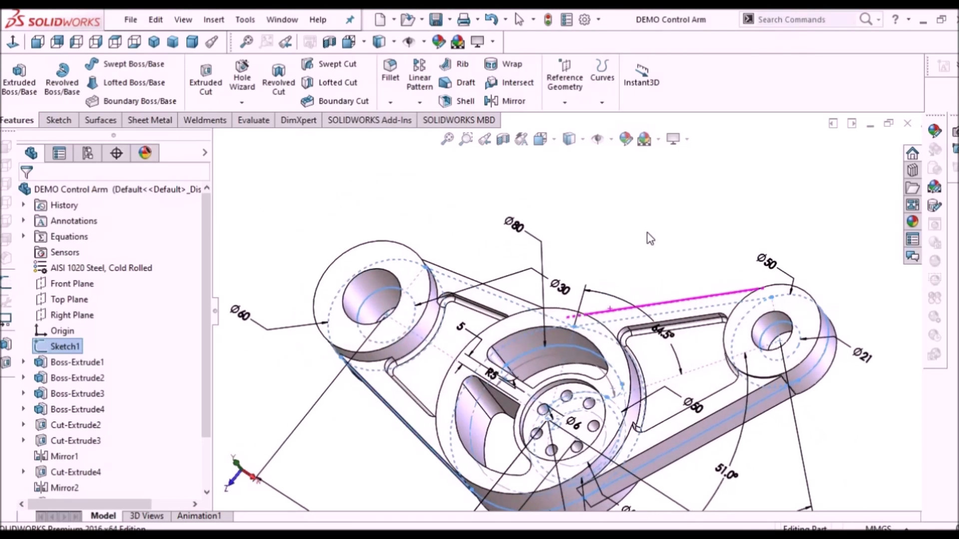
{"action": "key", "text": "Escape"}
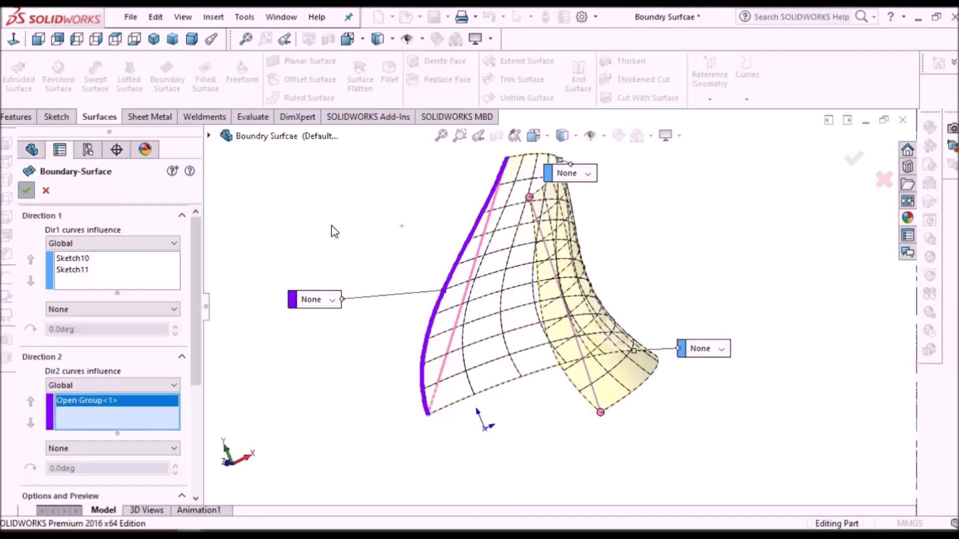
Create the boundary surface using Sketch10 and Sketch11 as direction 1 curves and the open group as the direction 2 curve.
{"action": "key", "text": "Return"}
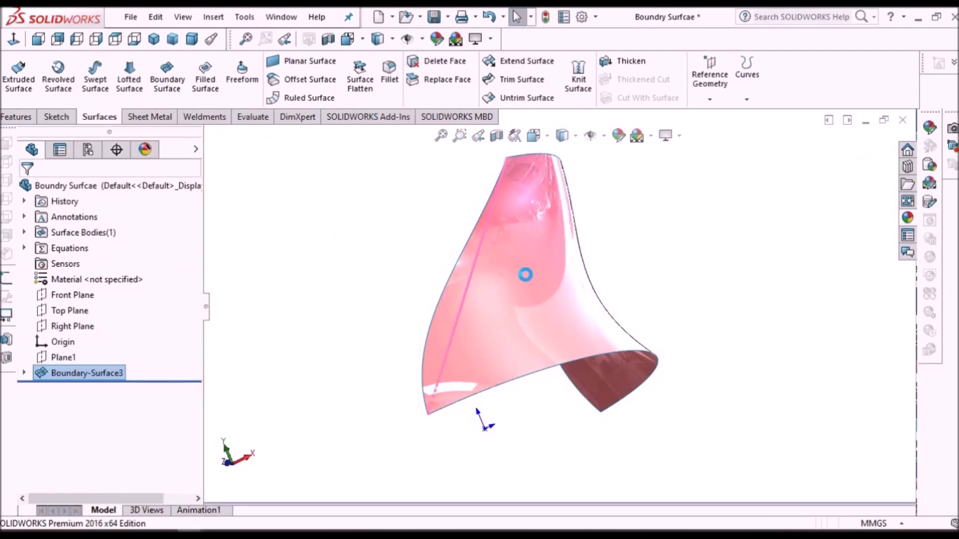
{"action": "middle_click_drag", "start_coordinate": [567, 310], "coordinate": [460, 304]}
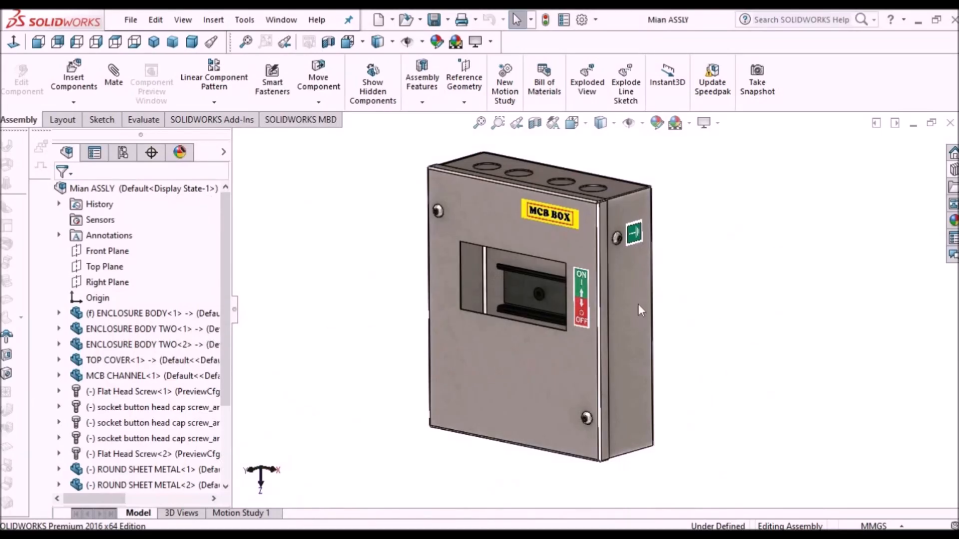
{"action": "scroll", "coordinate": [638, 304], "scroll_direction": "down", "scroll_amount": 2}
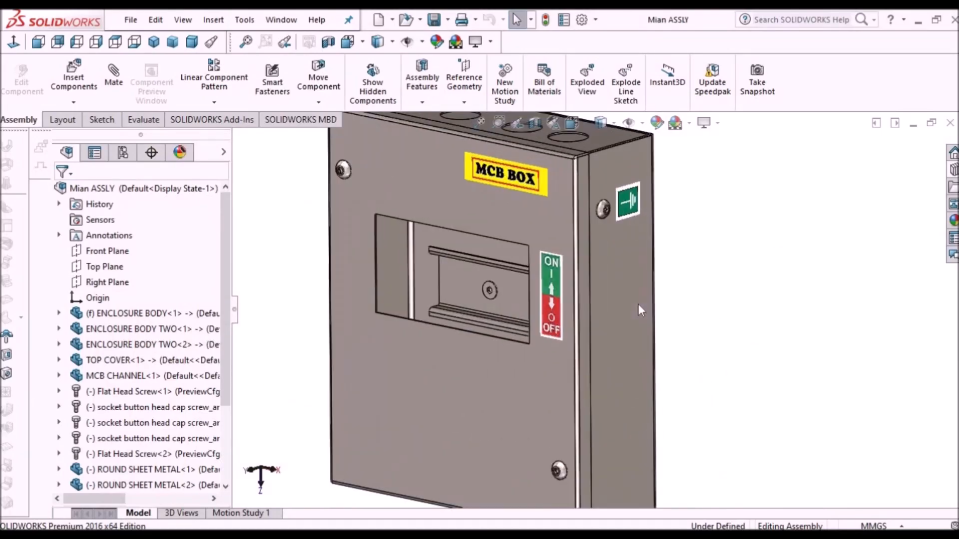
{"action": "scroll", "coordinate": [610, 301], "scroll_direction": "up", "scroll_amount": 4}
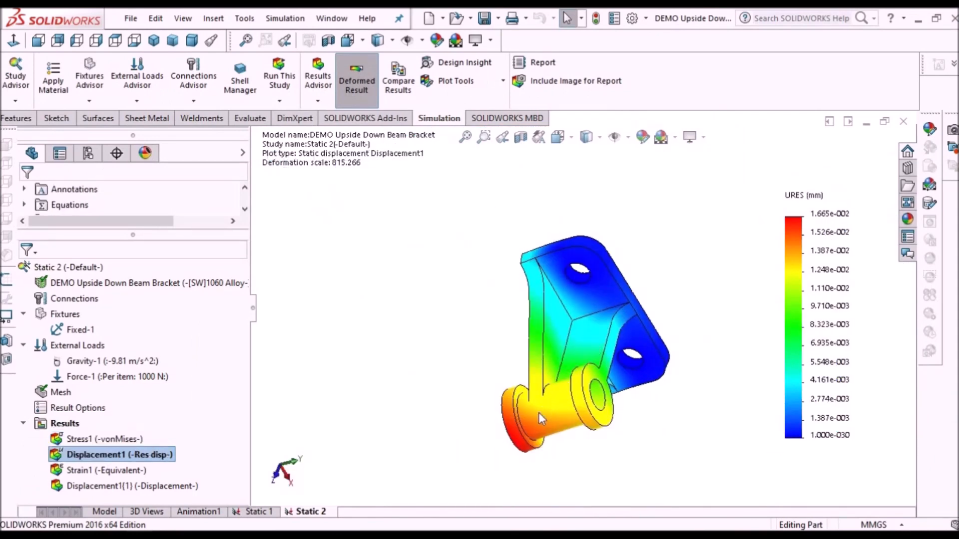
{"action": "middle_click_drag", "start_coordinate": [561, 440], "coordinate": [578, 468]}
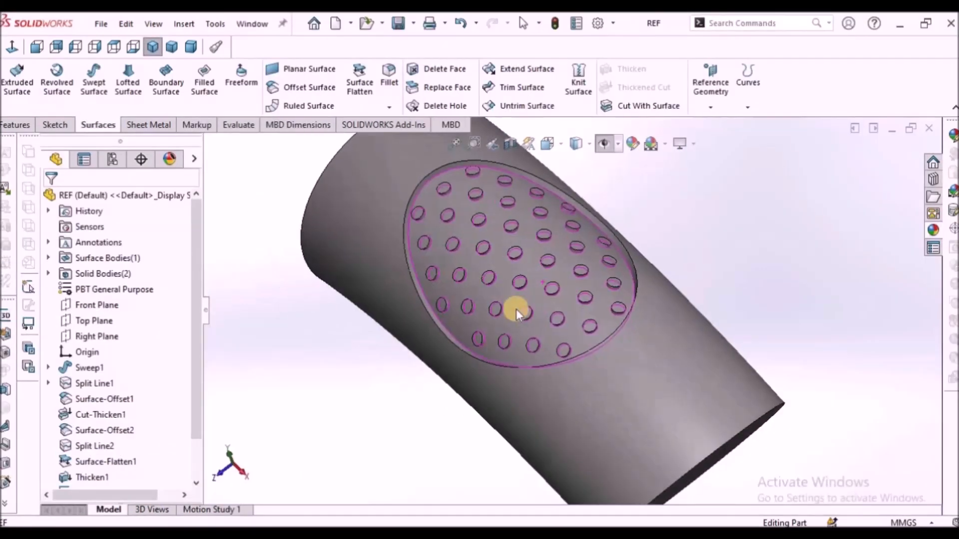
{"action": "scroll", "coordinate": [516, 309], "scroll_direction": "up", "scroll_amount": 3}
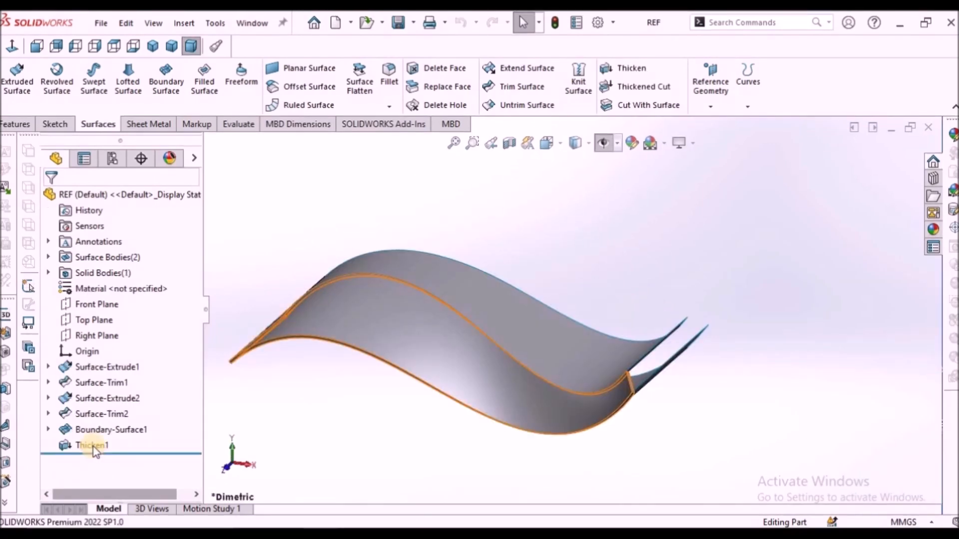
{"action": "right_click", "coordinate": [93, 447]}
{"action": "left_click", "coordinate": [107, 237]}
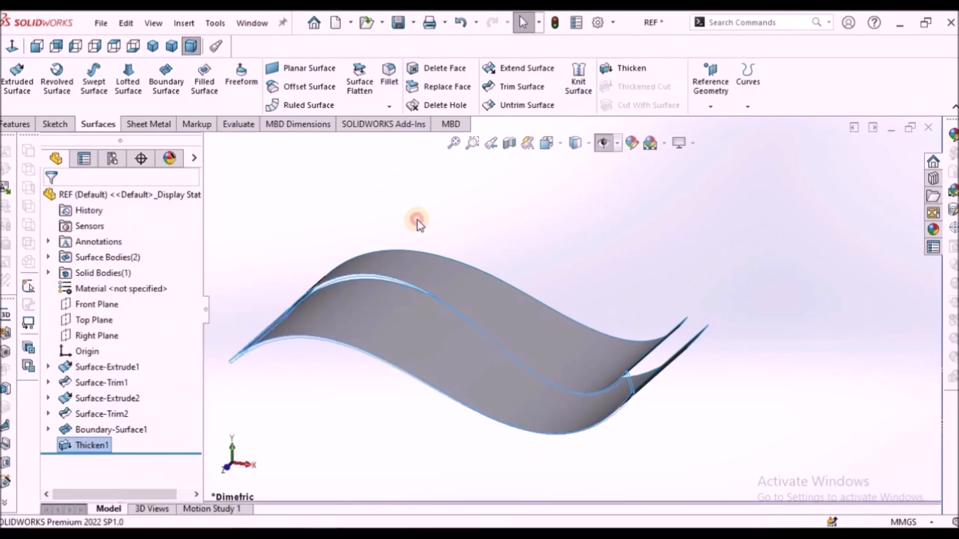
{"action": "middle_click_drag", "start_coordinate": [514, 307], "coordinate": [523, 313]}
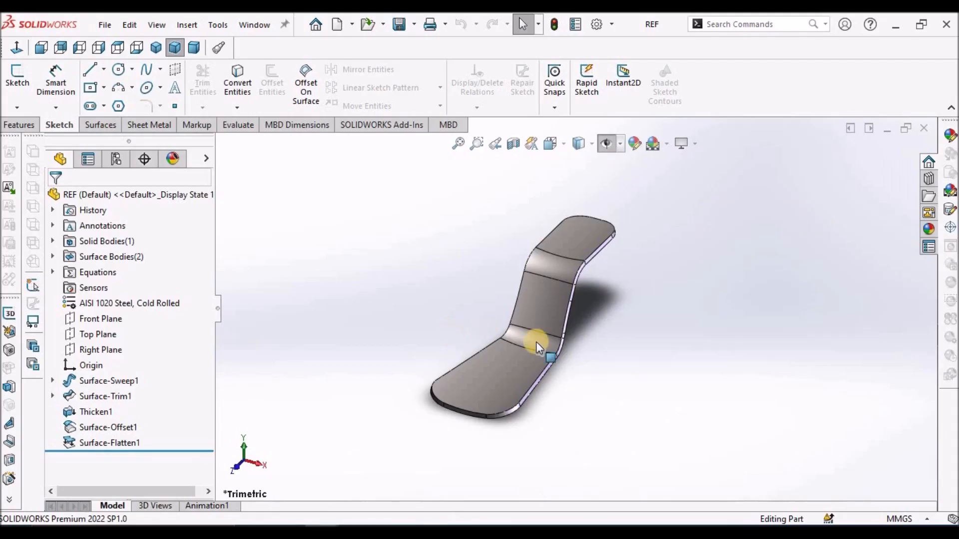
Examine the bent plate in the REF part from several sides, including the trimetric view.
{"action": "scroll", "coordinate": [546, 342], "scroll_direction": "down", "scroll_amount": 4}
{"action": "middle_click_drag", "start_coordinate": [498, 332], "coordinate": [339, 350]}
{"action": "scroll", "coordinate": [647, 344], "scroll_direction": "up", "scroll_amount": 6}
{"action": "middle_click_drag", "start_coordinate": [593, 333], "coordinate": [545, 449]}
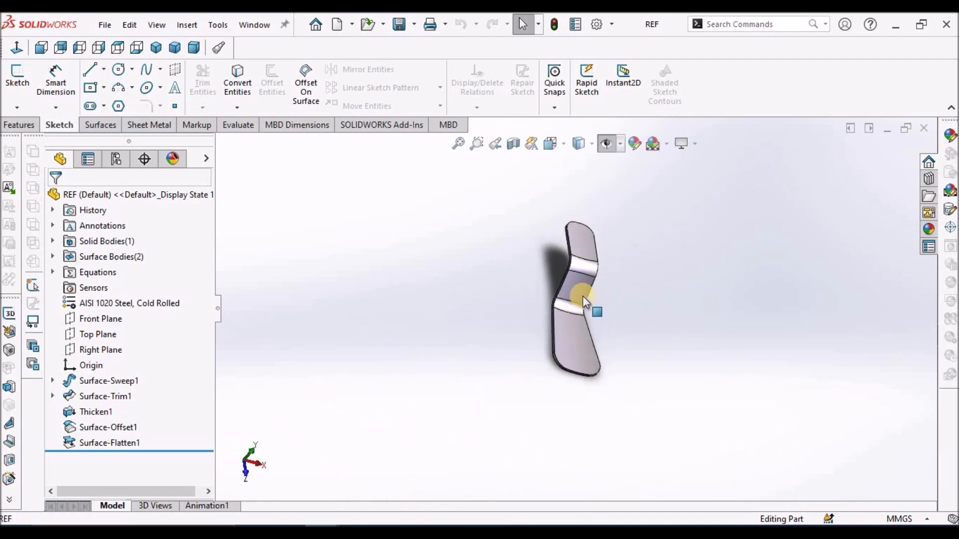
{"action": "middle_click_drag", "start_coordinate": [616, 298], "coordinate": [332, 258]}
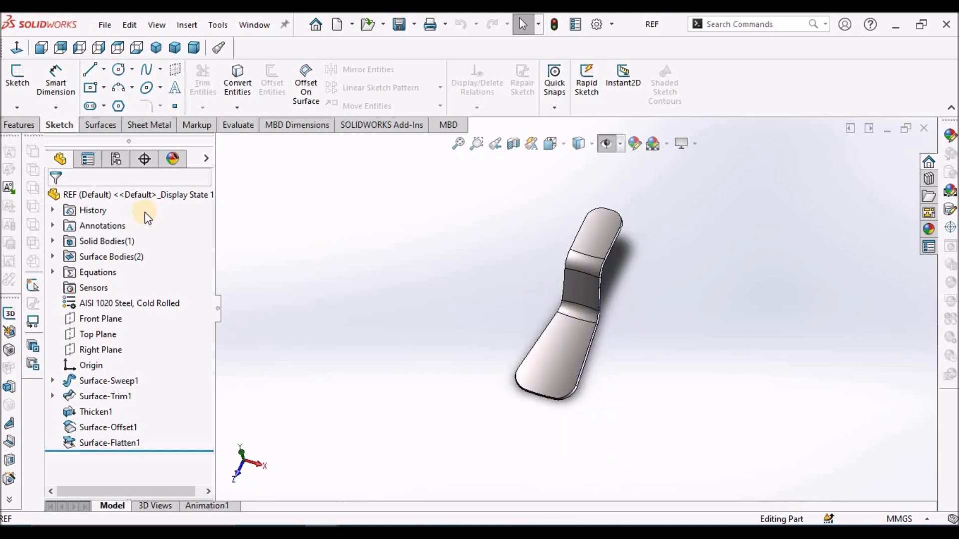
{"action": "left_click", "coordinate": [101, 125]}
{"action": "left_click", "coordinate": [175, 48]}
Switch to the DEMO part and open a sketch on the Right Plane.
{"action": "left_click", "coordinate": [252, 25]}
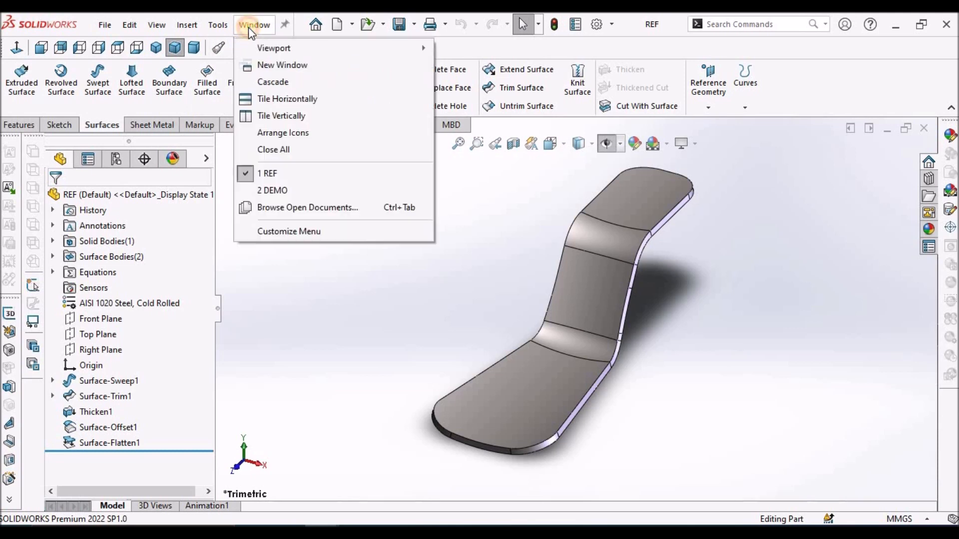
{"action": "left_click", "coordinate": [273, 188]}
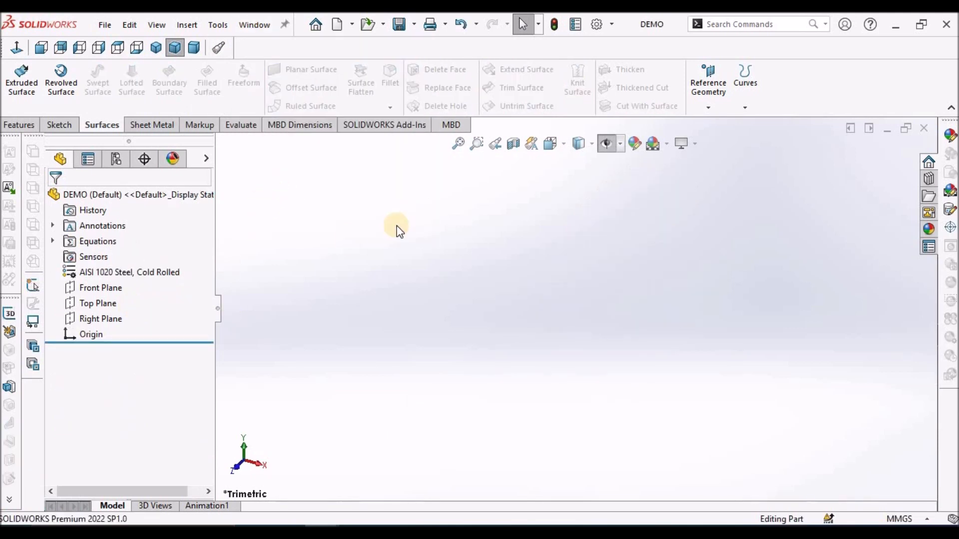
{"action": "left_click", "coordinate": [106, 326]}
{"action": "left_click", "coordinate": [59, 125]}
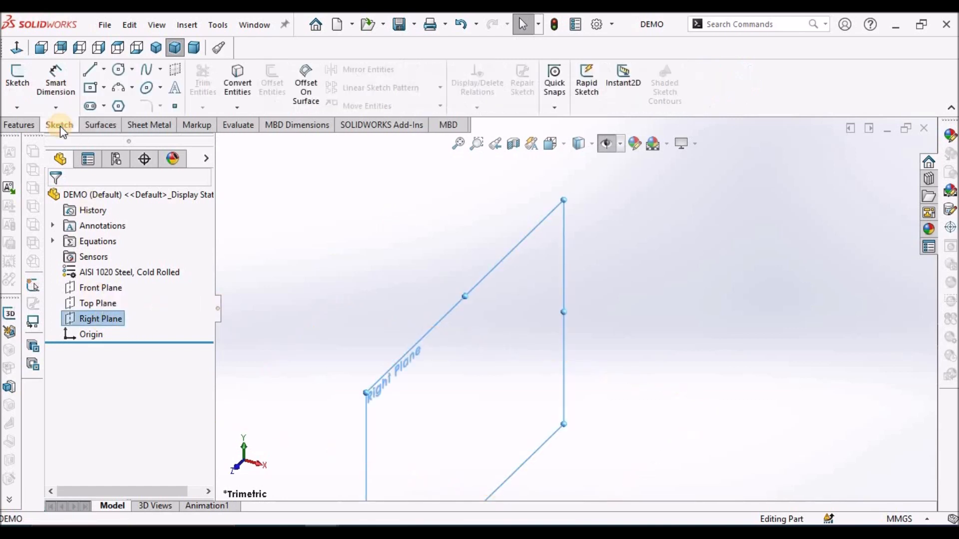
{"action": "left_click", "coordinate": [17, 74]}
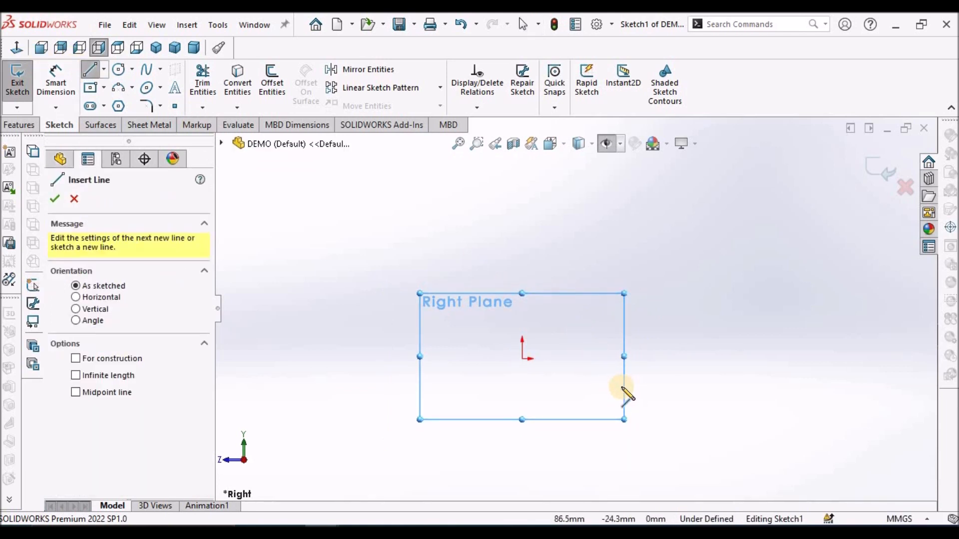
Sketch a connected horizontal, inclined and horizontal line chain starting at the origin, about 113 mm wide and 37 mm high.
{"action": "scroll", "coordinate": [624, 395], "scroll_direction": "down", "scroll_amount": 2}
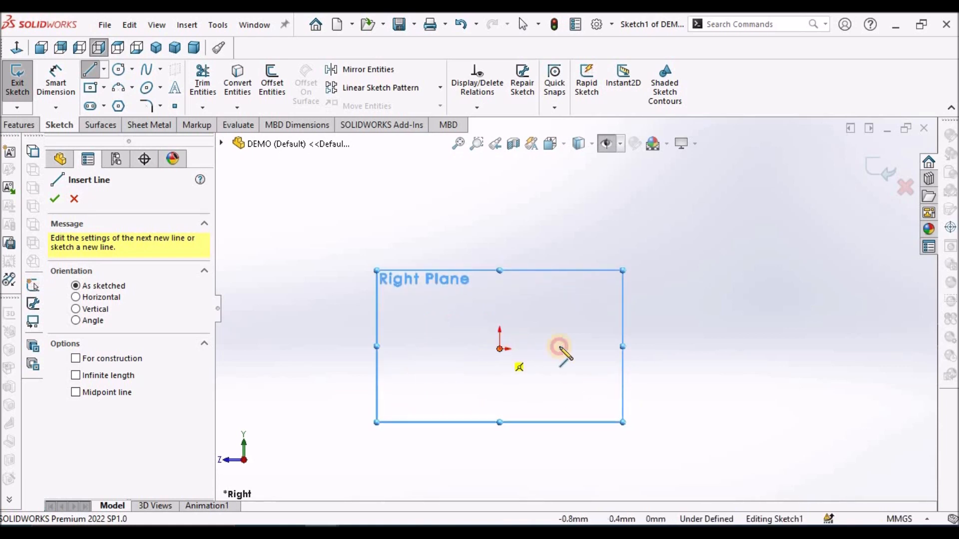
{"action": "left_click_drag", "start_coordinate": [559, 347], "coordinate": [565, 346]}
{"action": "left_click", "coordinate": [565, 347]}
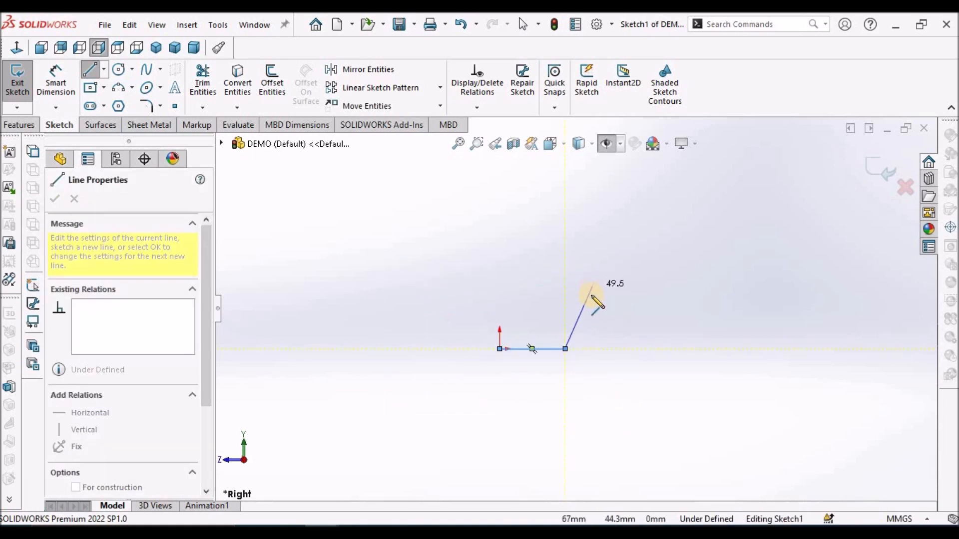
{"action": "left_click", "coordinate": [589, 297]}
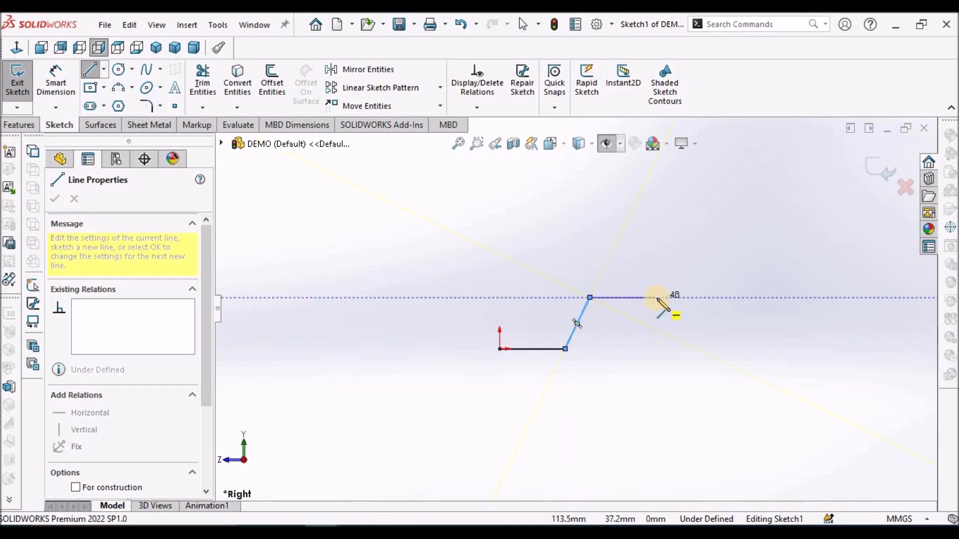
{"action": "left_click", "coordinate": [657, 297]}
{"action": "right_click", "coordinate": [619, 254]}
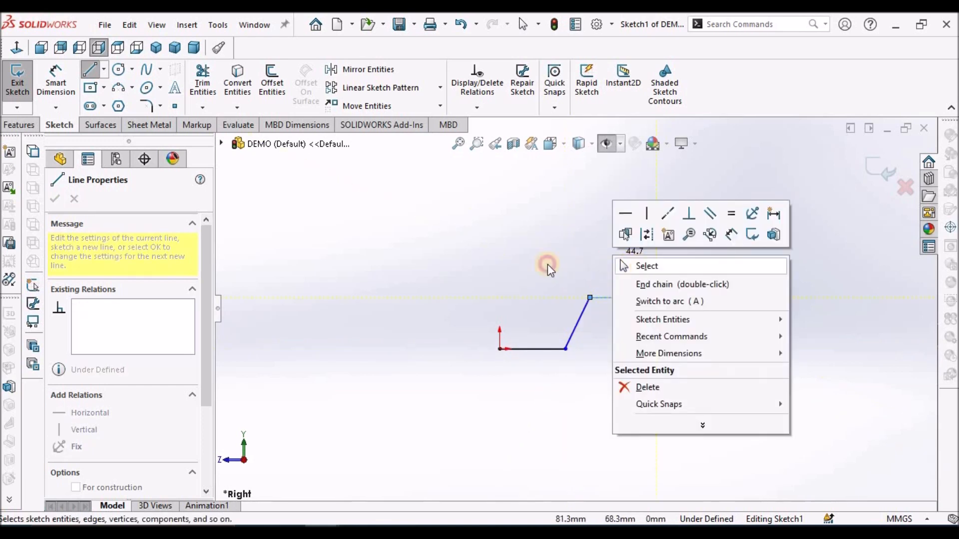
{"action": "left_click", "coordinate": [636, 265]}
{"action": "scroll", "coordinate": [579, 308], "scroll_direction": "up", "scroll_amount": 3}
{"action": "scroll", "coordinate": [605, 319], "scroll_direction": "down", "scroll_amount": 4}
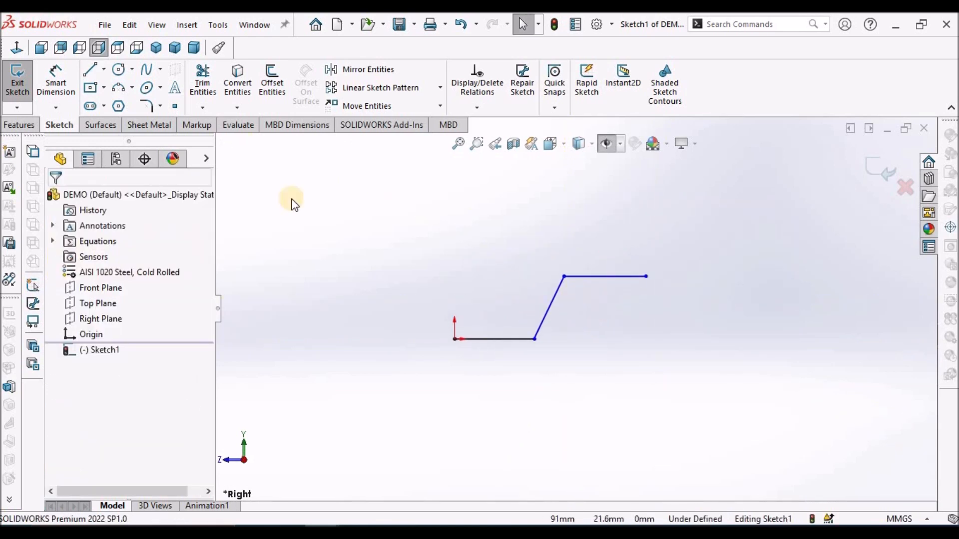
Dimension the overall horizontal distance from the origin to the far end of the line chain as 120 mm.
{"action": "left_click", "coordinate": [55, 76]}
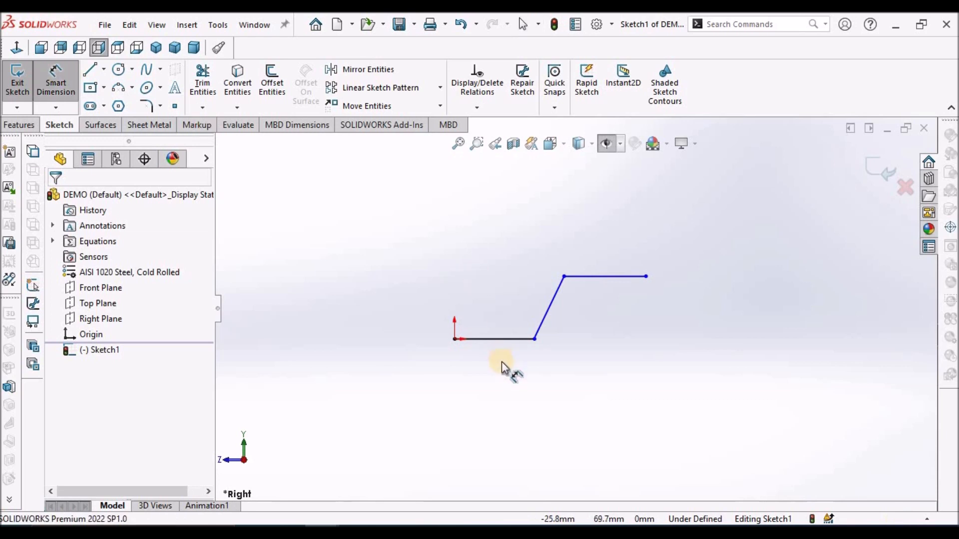
{"action": "left_click", "coordinate": [454, 340]}
{"action": "left_click", "coordinate": [645, 278]}
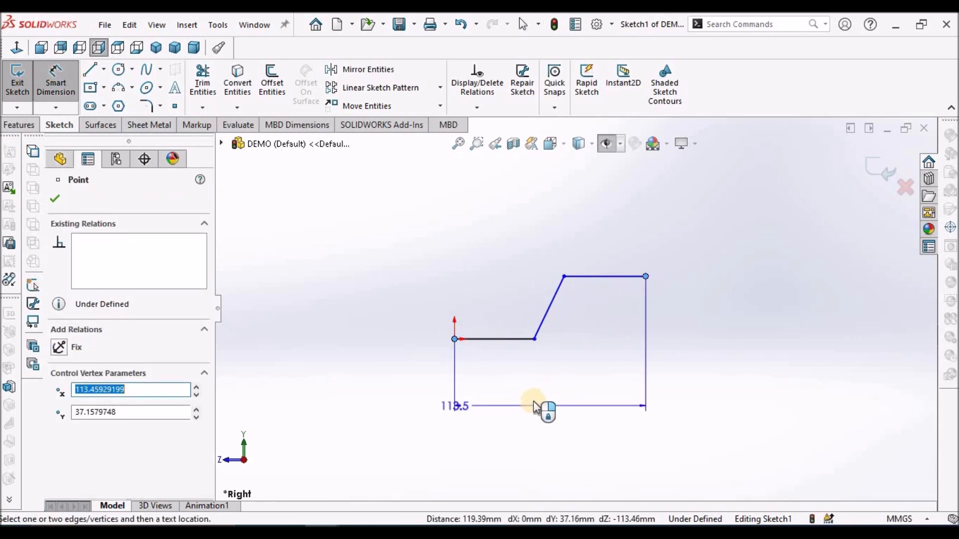
{"action": "left_click", "coordinate": [537, 403]}
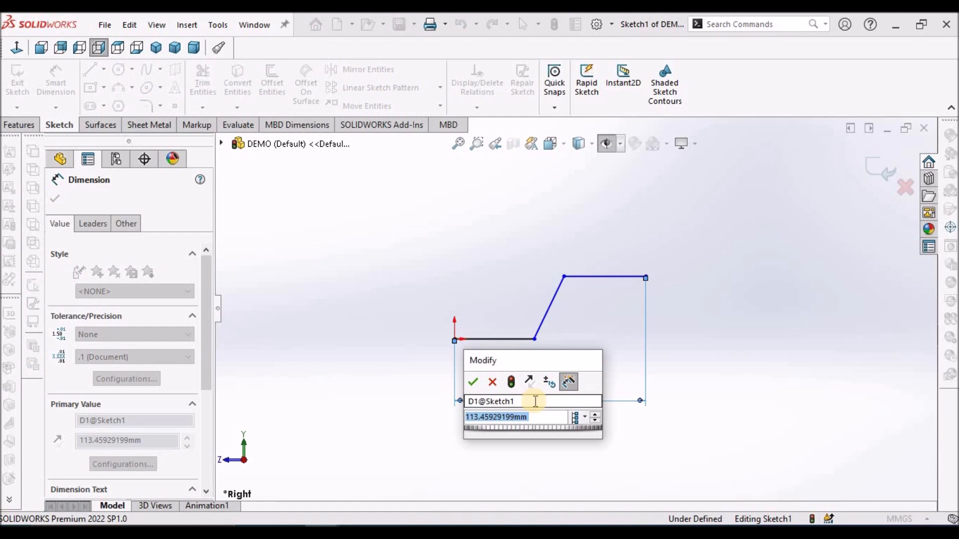
{"action": "type", "text": "120"}
{"action": "key", "text": "Return"}
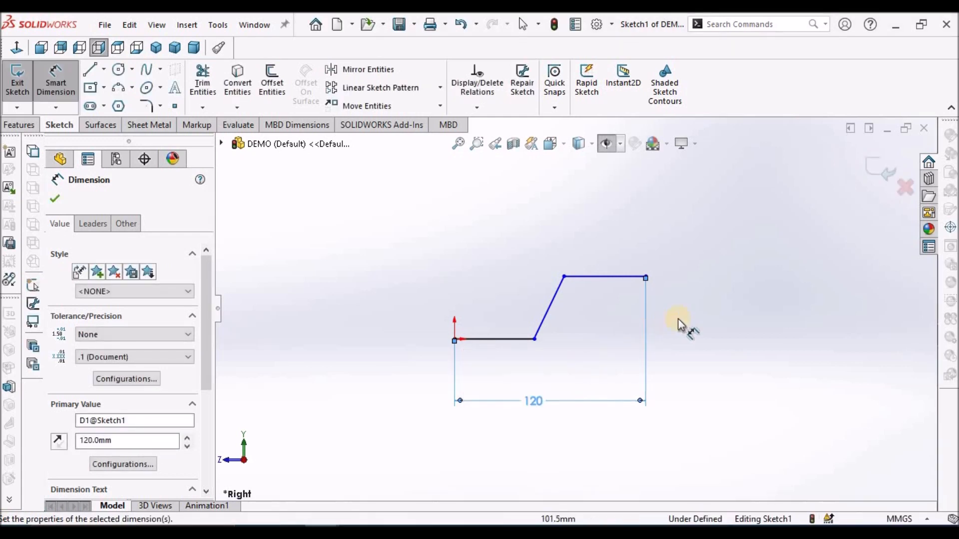
{"action": "left_click", "coordinate": [698, 315]}
Dimension the angle between the lower horizontal line and the inclined line as 120 degrees.
{"action": "scroll", "coordinate": [600, 325], "scroll_direction": "down", "scroll_amount": 2}
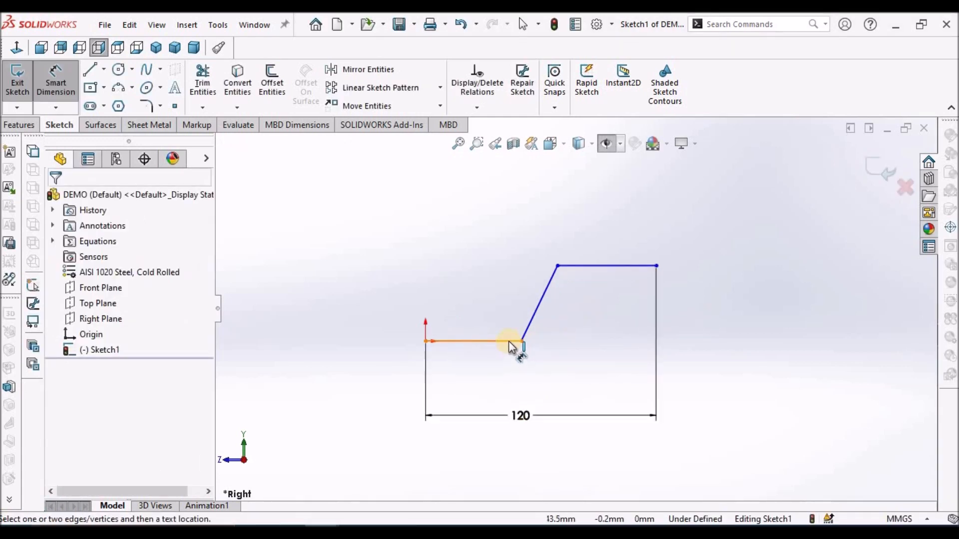
{"action": "left_click", "coordinate": [515, 342]}
{"action": "left_click", "coordinate": [538, 313]}
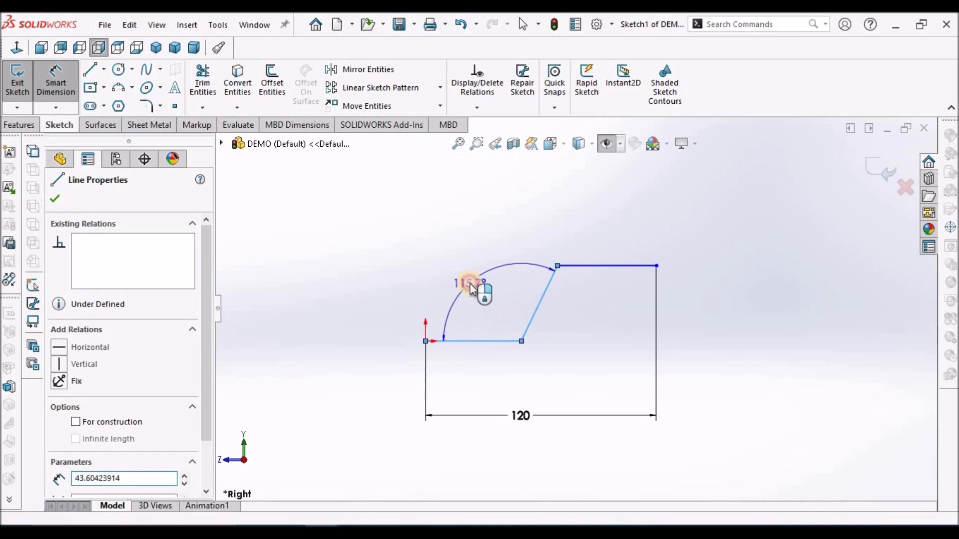
{"action": "left_click", "coordinate": [472, 289]}
{"action": "type", "text": "120"}
{"action": "key", "text": "Return"}
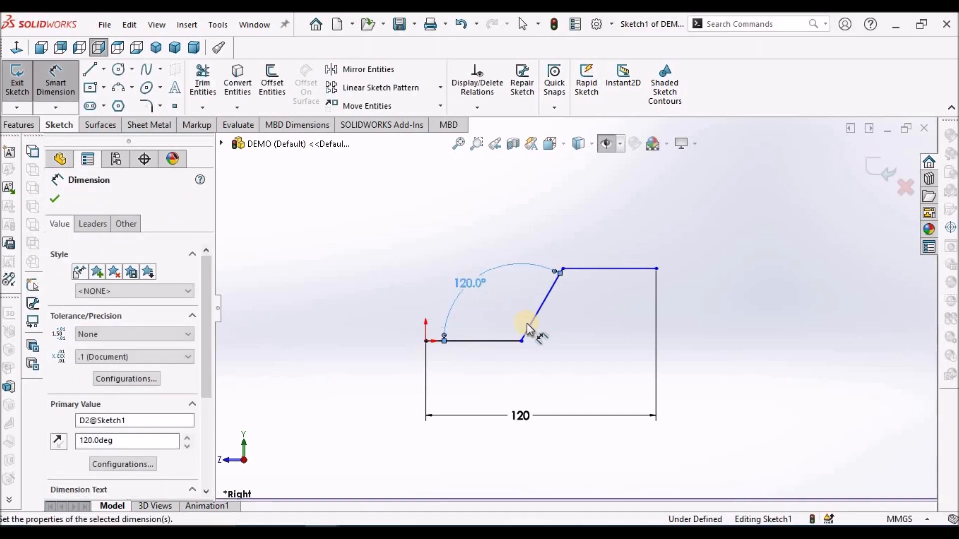
Dimension the vertical distance between the lower and upper horizontal lines as 30 mm.
{"action": "left_click", "coordinate": [512, 342]}
{"action": "left_click", "coordinate": [504, 342]}
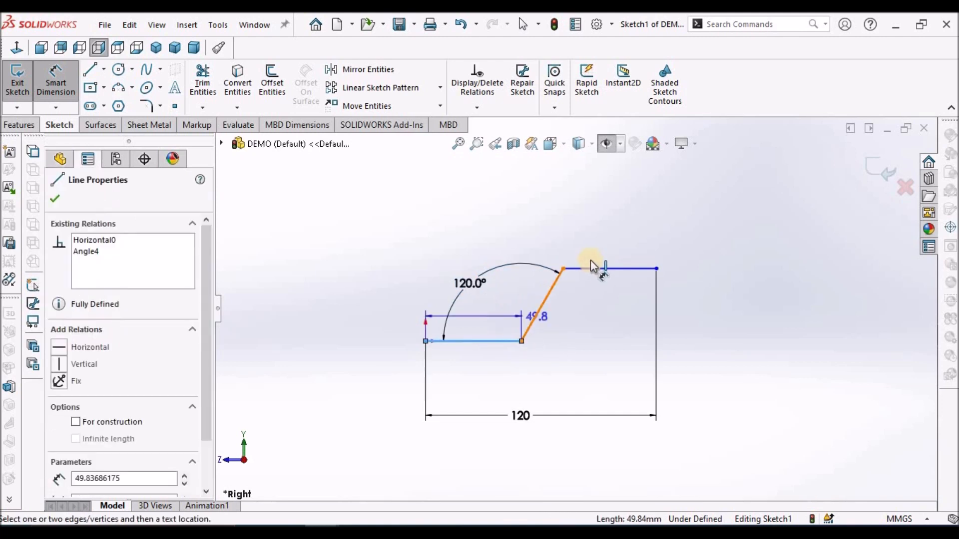
{"action": "left_click", "coordinate": [523, 268]}
{"action": "left_click", "coordinate": [380, 302]}
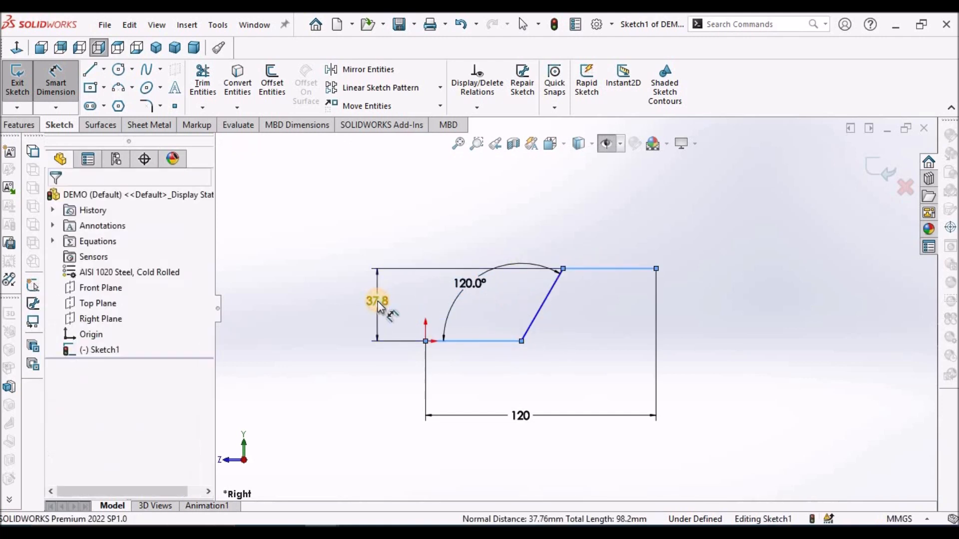
{"action": "type", "text": "30"}
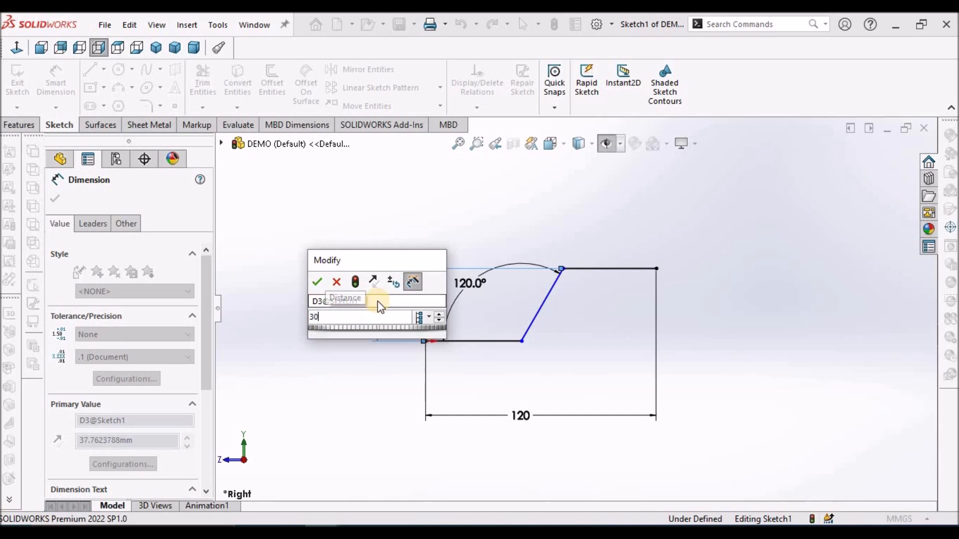
{"action": "key", "text": "Return"}
{"action": "left_click", "coordinate": [730, 277]}
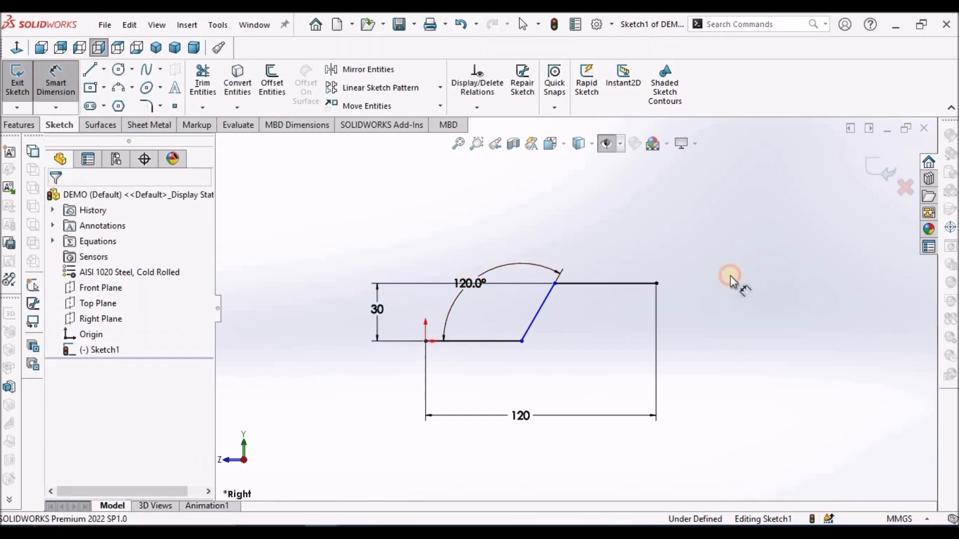
Dimension the upper horizontal line as 40 mm.
{"action": "left_click", "coordinate": [626, 284]}
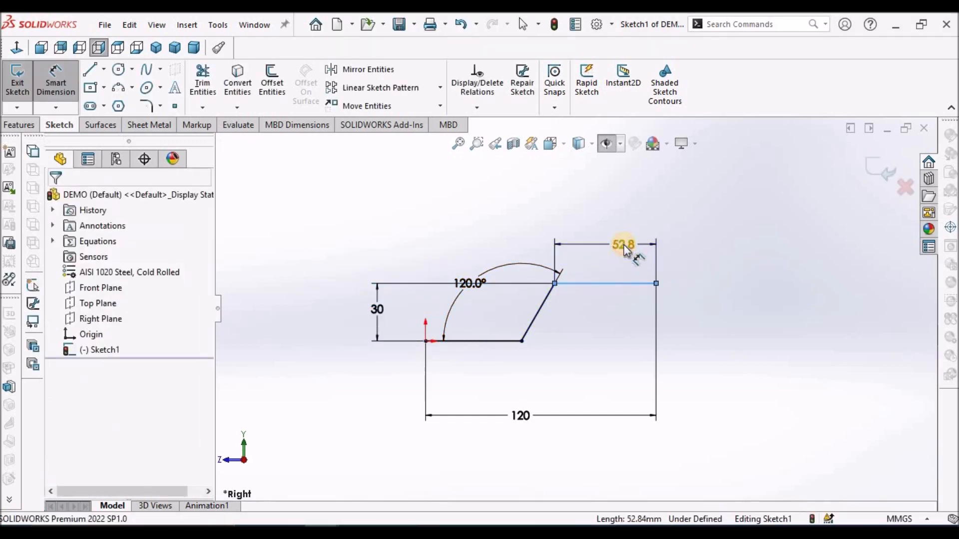
{"action": "left_click", "coordinate": [623, 248]}
{"action": "type", "text": "40"}
{"action": "key", "text": "Return"}
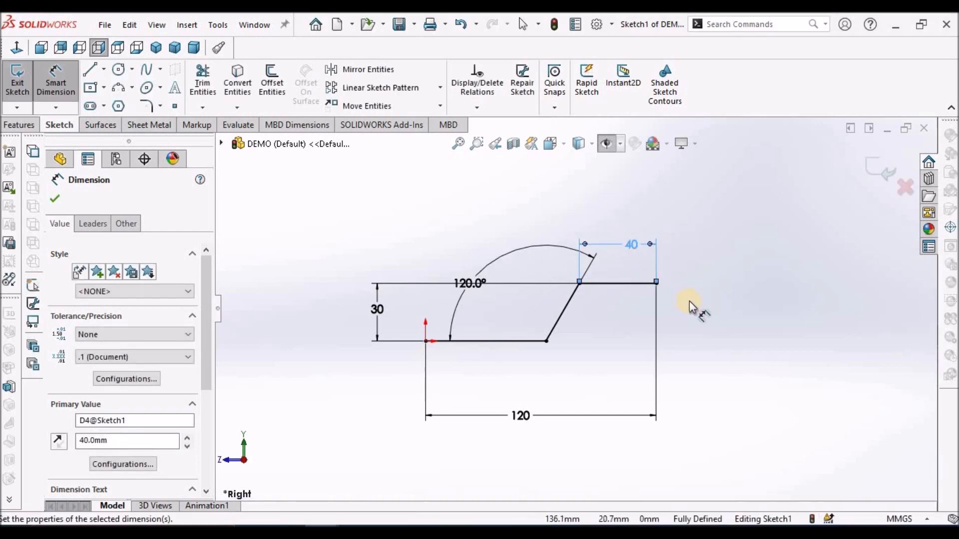
{"action": "right_click", "coordinate": [691, 304]}
{"action": "left_click", "coordinate": [711, 346]}
Reposition the 120-degree angle dimension inside the bend and the 120 mm width dimension closer to the profile.
{"action": "left_click_drag", "start_coordinate": [475, 287], "coordinate": [517, 312]}
{"action": "left_click", "coordinate": [537, 416]}
{"action": "left_click_drag", "start_coordinate": [539, 423], "coordinate": [538, 404]}
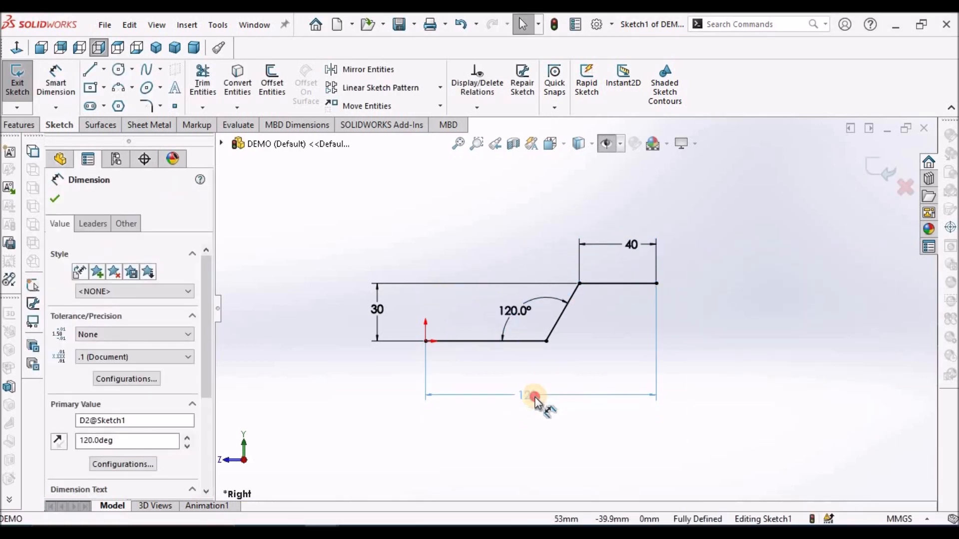
{"action": "left_click", "coordinate": [706, 317]}
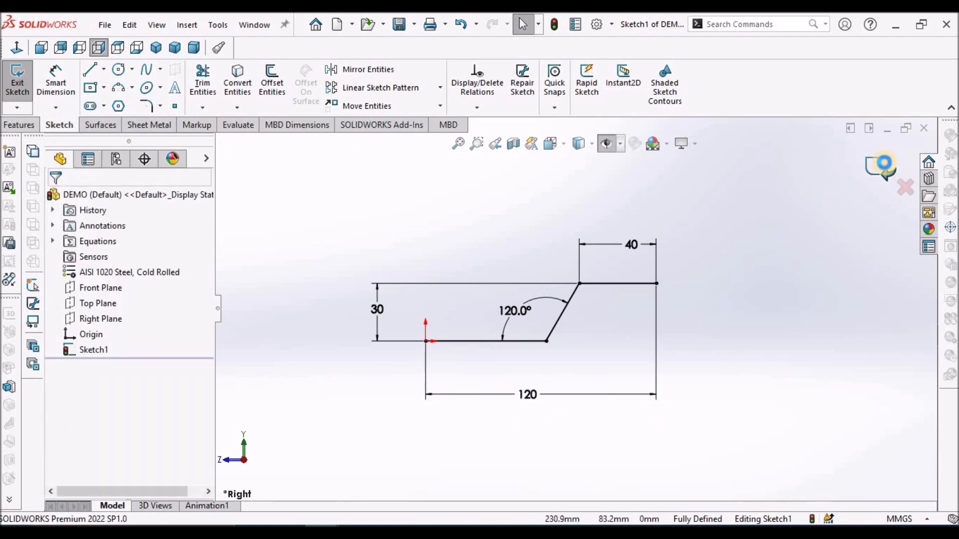
Exit the profile sketch and save the part.
{"action": "left_click", "coordinate": [883, 165]}
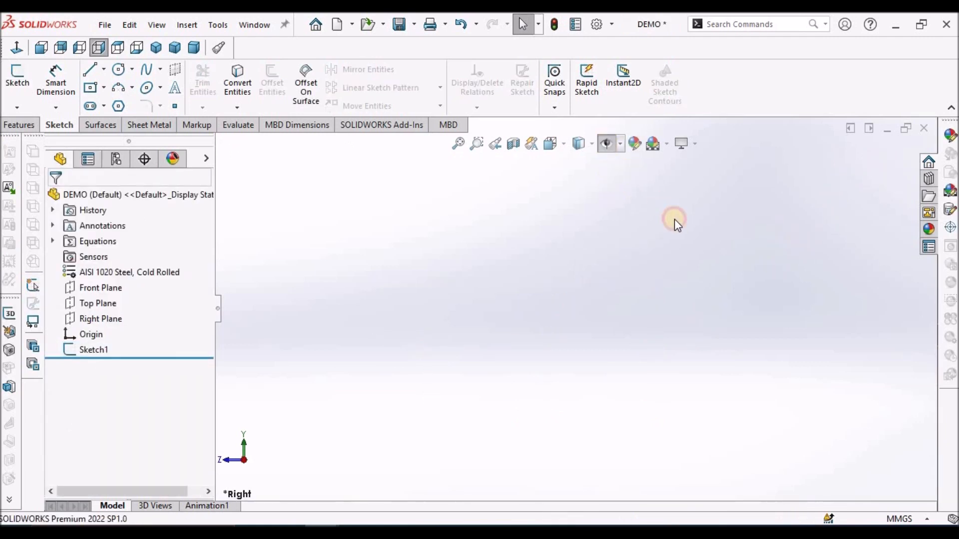
{"action": "left_click", "coordinate": [399, 24]}
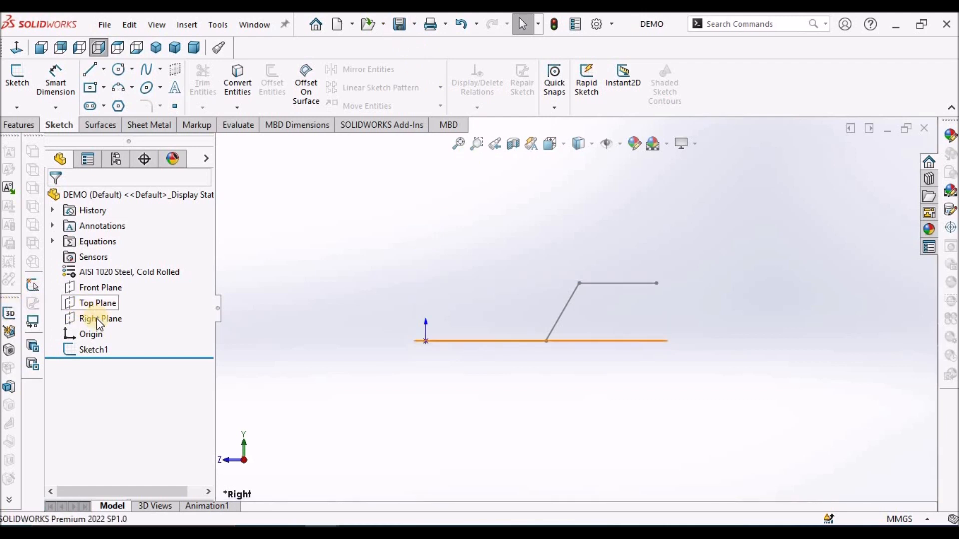
Start a new sketch on the Front Plane.
{"action": "left_click", "coordinate": [175, 46]}
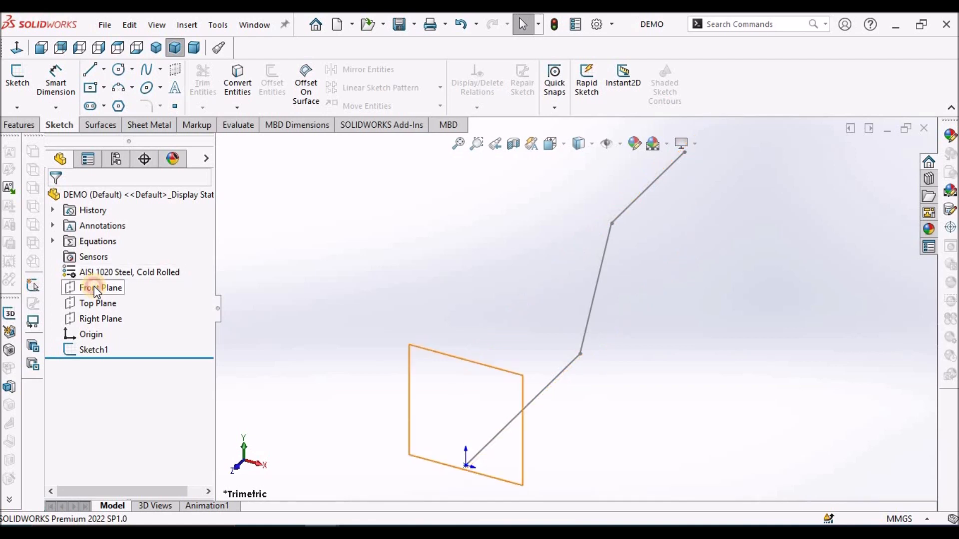
{"action": "left_click", "coordinate": [96, 291]}
{"action": "mouse_move", "coordinate": [507, 455]}
{"action": "middle_mouse_down"}
{"action": "mouse_move", "coordinate": [531, 435]}
{"action": "mouse_move", "coordinate": [545, 391]}
{"action": "mouse_move", "coordinate": [524, 340]}
{"action": "middle_mouse_up"}
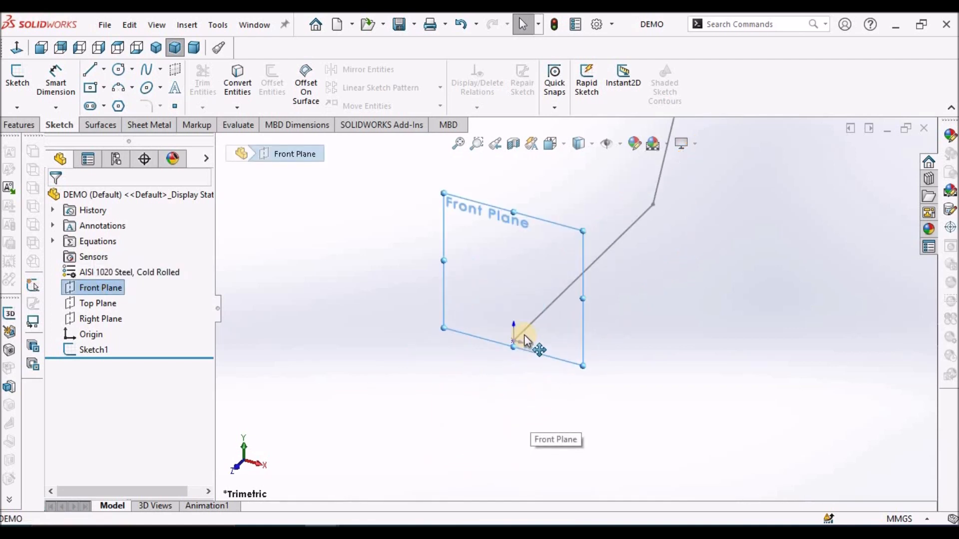
{"action": "scroll", "coordinate": [522, 329], "scroll_direction": "down", "scroll_amount": 1}
{"action": "scroll", "coordinate": [519, 339], "scroll_direction": "down", "scroll_amount": 4}
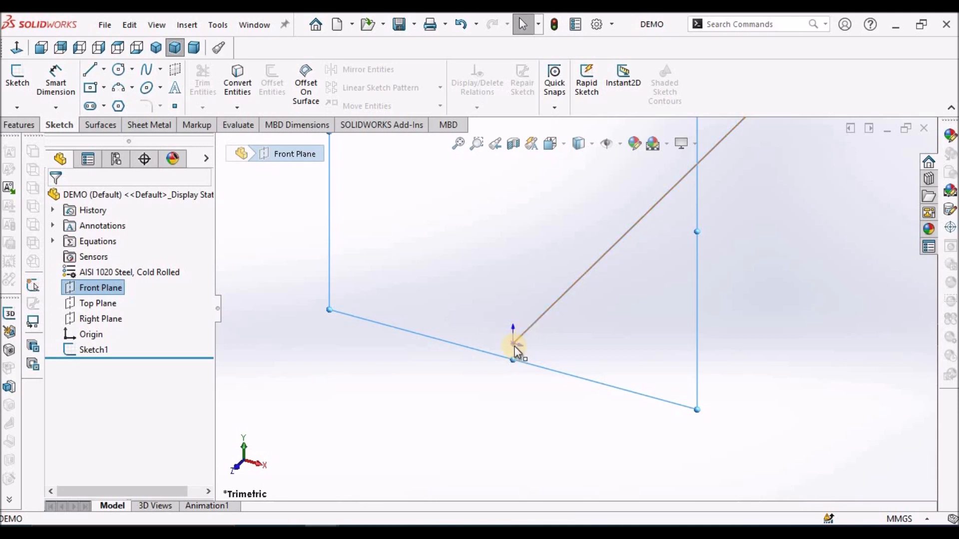
{"action": "scroll", "coordinate": [537, 309], "scroll_direction": "up", "scroll_amount": 3}
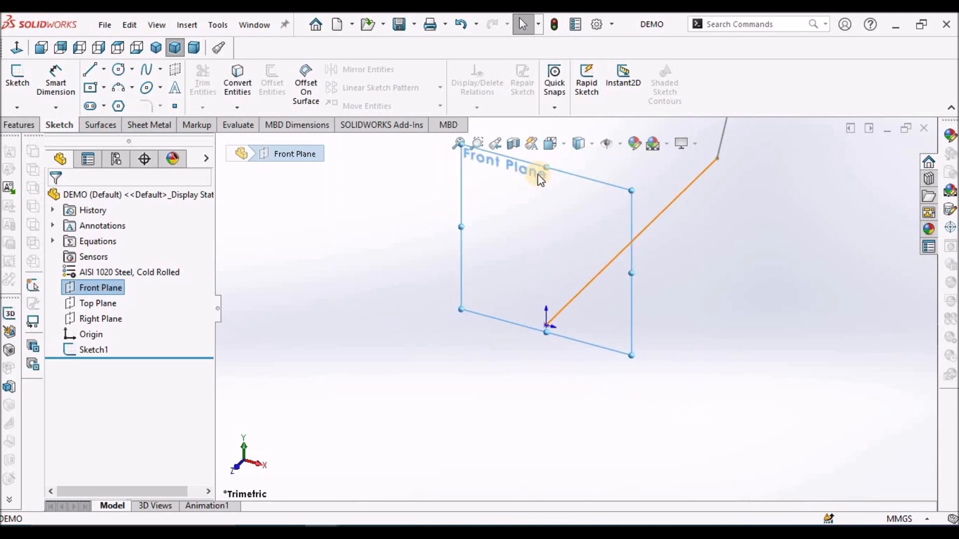
{"action": "scroll", "coordinate": [561, 327], "scroll_direction": "down", "scroll_amount": 2}
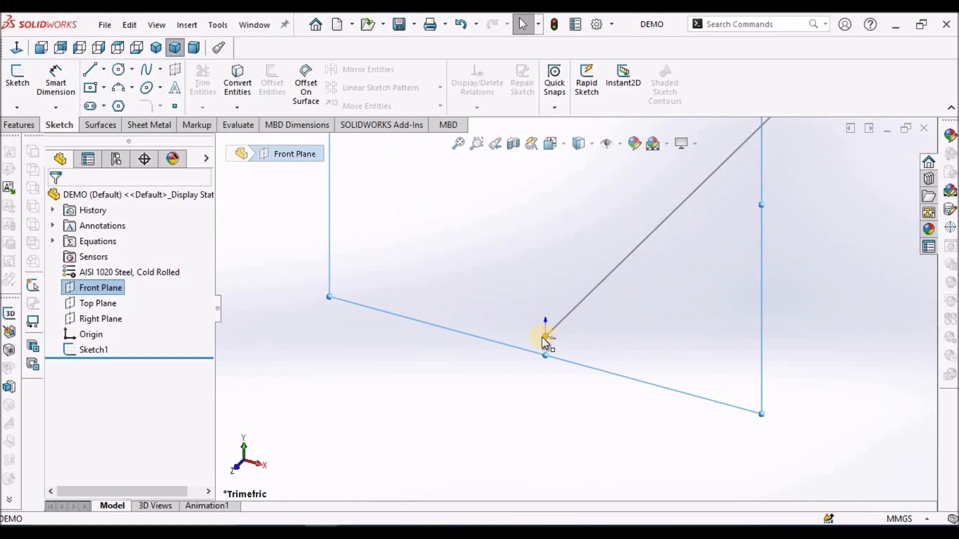
{"action": "left_click", "coordinate": [25, 84]}
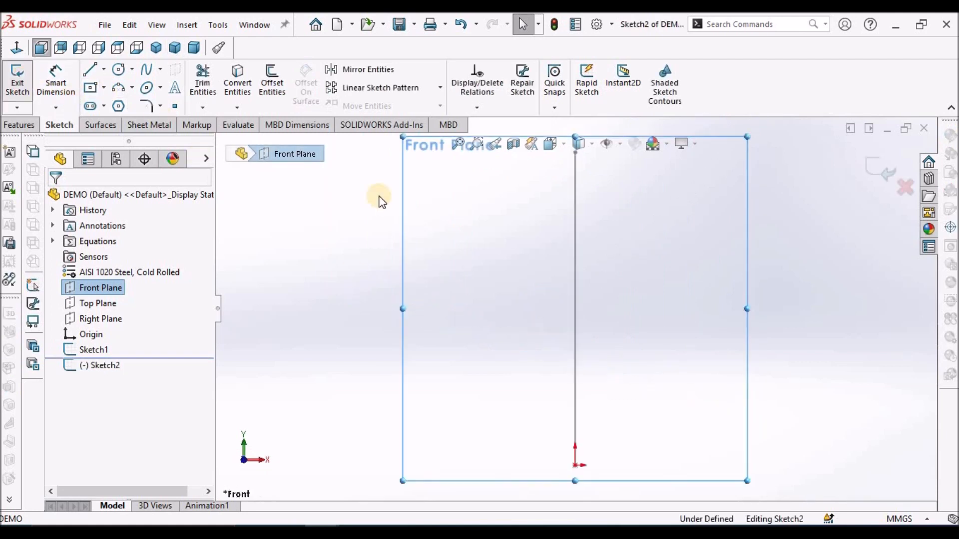
{"action": "left_click", "coordinate": [603, 332]}
Sketch a three-point arc bulging downward below the origin, with a radius of about 14 mm.
{"action": "scroll", "coordinate": [677, 341], "scroll_direction": "up", "scroll_amount": 4}
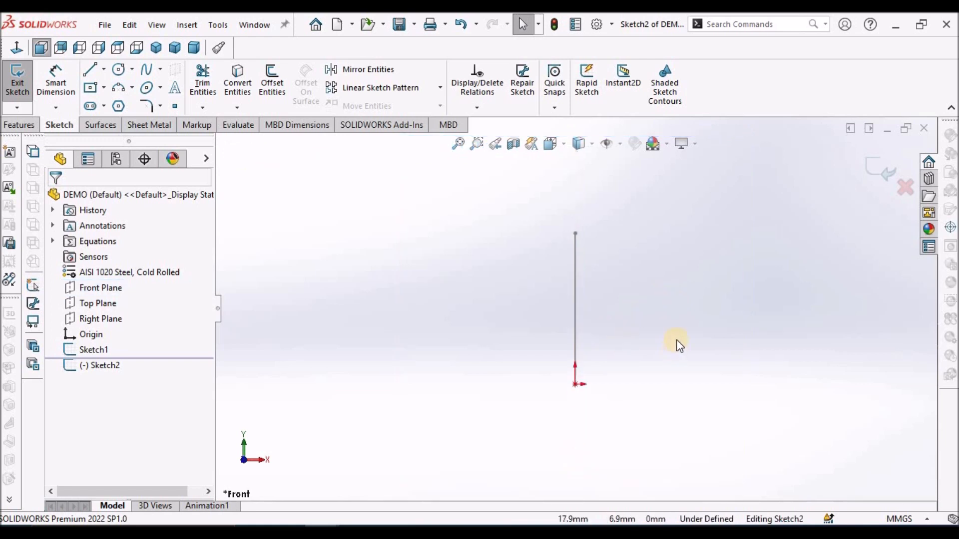
{"action": "scroll", "coordinate": [677, 340], "scroll_direction": "down", "scroll_amount": 2}
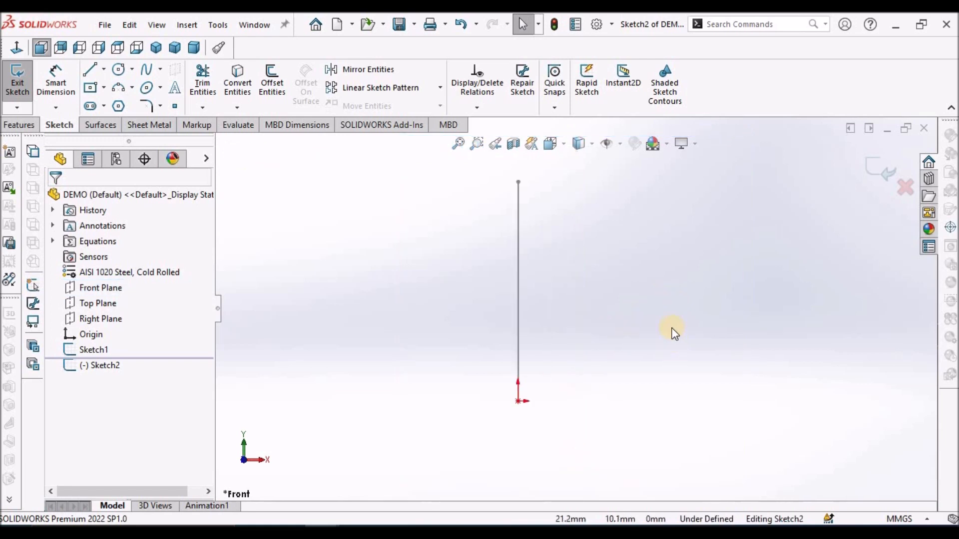
{"action": "left_click", "coordinate": [133, 88]}
{"action": "left_click", "coordinate": [167, 140]}
{"action": "left_click", "coordinate": [436, 391]}
{"action": "left_click", "coordinate": [606, 387]}
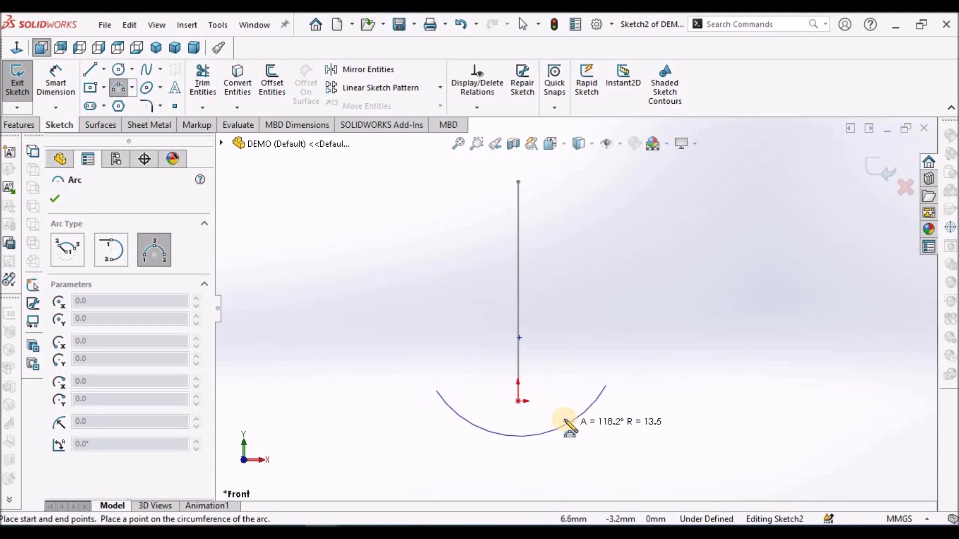
{"action": "left_click", "coordinate": [569, 411]}
{"action": "right_click", "coordinate": [591, 277]}
{"action": "left_click", "coordinate": [622, 283]}
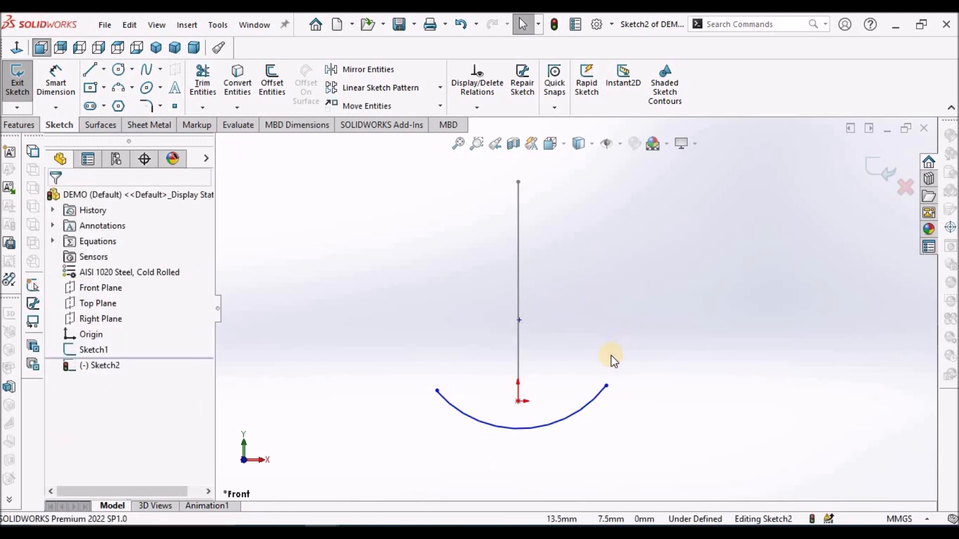
Dimension the arc's radius as 60 mm.
{"action": "left_click", "coordinate": [55, 82]}
{"action": "scroll", "coordinate": [554, 320], "scroll_direction": "down", "scroll_amount": 3}
{"action": "left_click", "coordinate": [579, 385]}
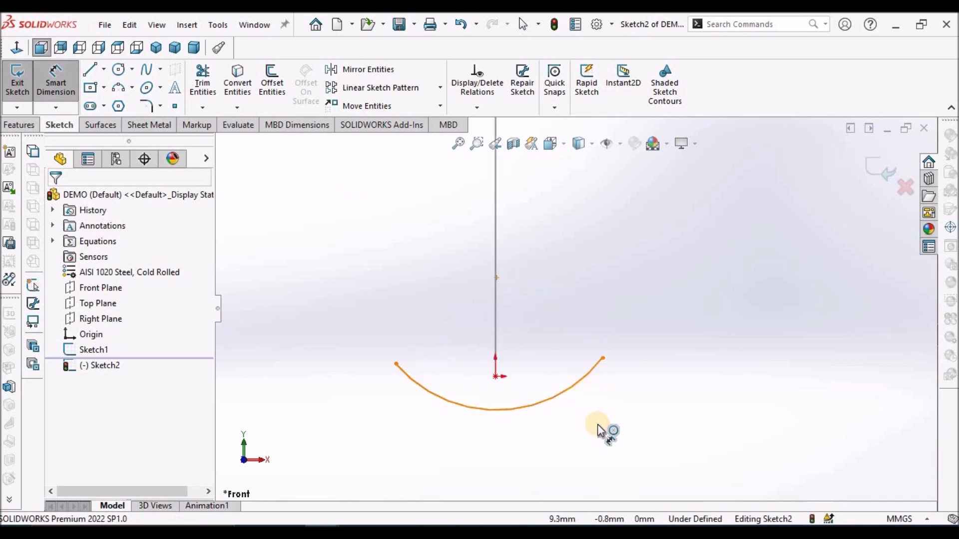
{"action": "left_click", "coordinate": [604, 434]}
{"action": "type", "text": "60"}
{"action": "key", "text": "Return"}
{"action": "right_click", "coordinate": [648, 321]}
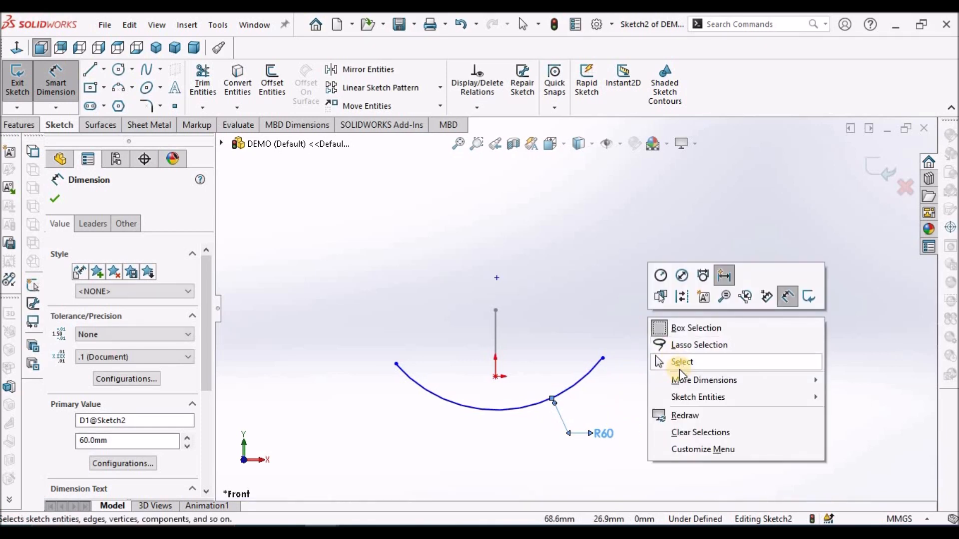
{"action": "left_click", "coordinate": [659, 361]}
Draw a centerline connecting the two endpoints of the arc.
{"action": "scroll", "coordinate": [606, 389], "scroll_direction": "down", "scroll_amount": 4}
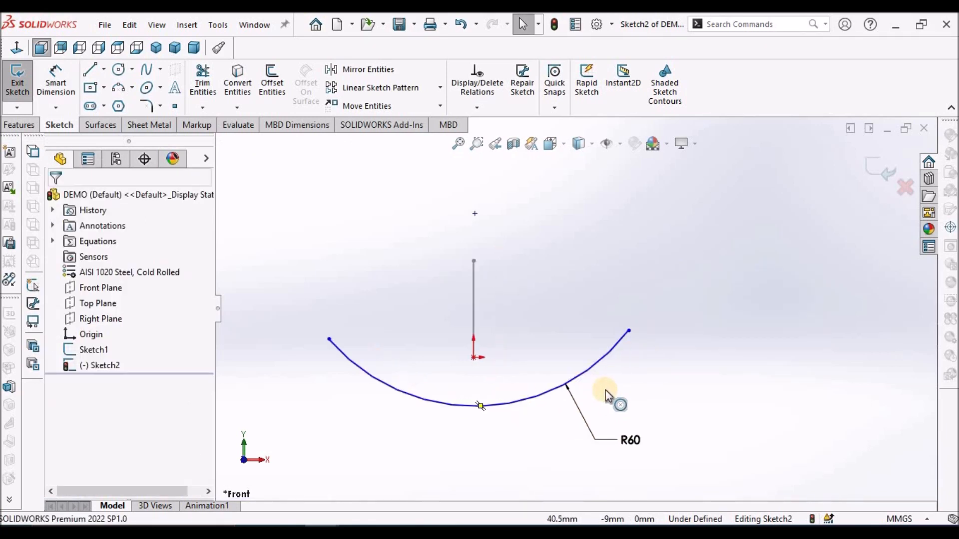
{"action": "left_click", "coordinate": [104, 69]}
{"action": "left_click", "coordinate": [119, 106]}
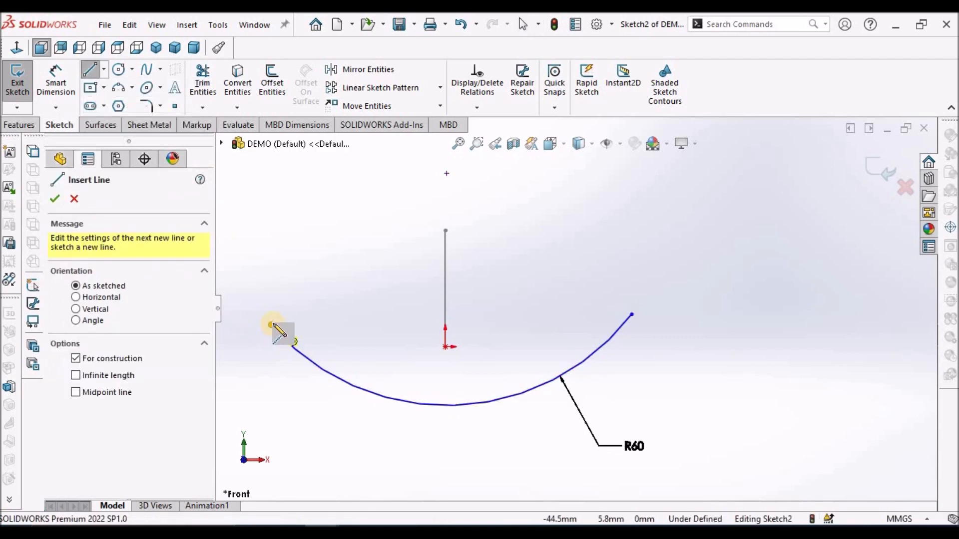
{"action": "left_click", "coordinate": [271, 325]}
{"action": "left_click", "coordinate": [632, 315]}
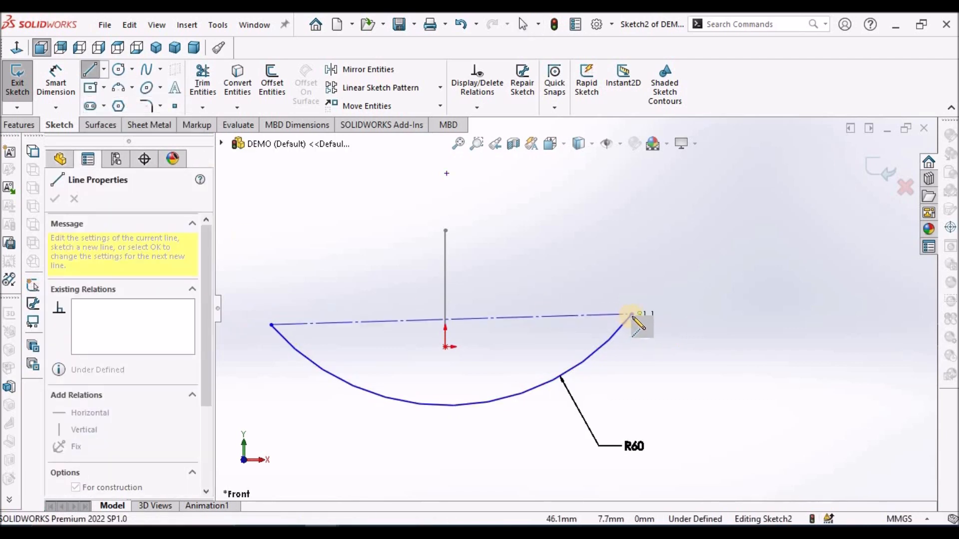
{"action": "right_click", "coordinate": [552, 218]}
{"action": "left_click", "coordinate": [589, 229]}
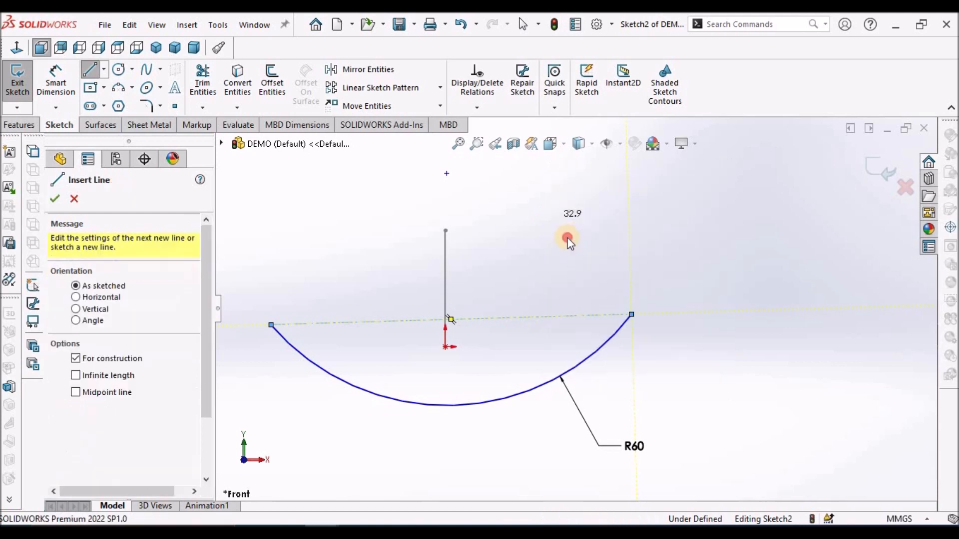
Add a Horizontal relation to the centerline between the arc's endpoints.
{"action": "left_click", "coordinate": [526, 318]}
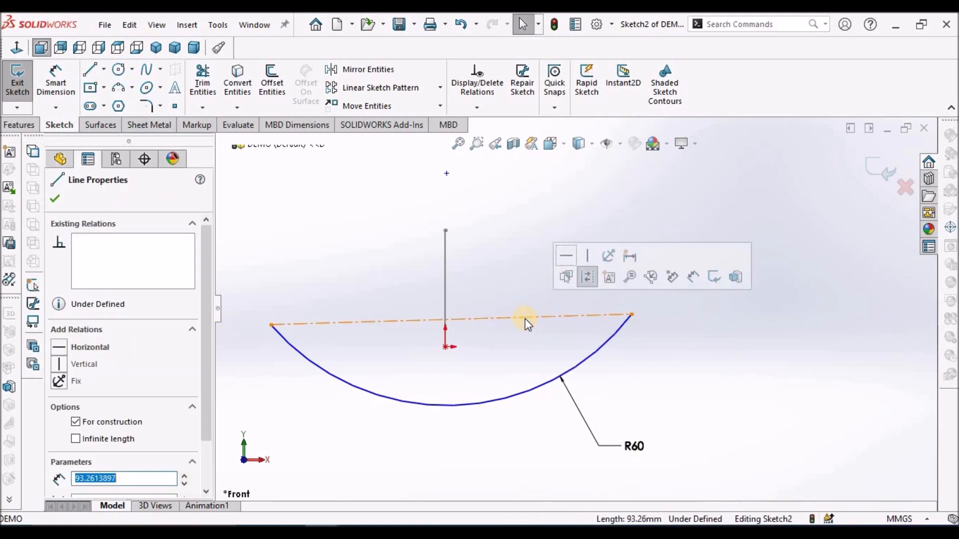
{"action": "left_click", "coordinate": [566, 255]}
{"action": "left_click", "coordinate": [503, 256]}
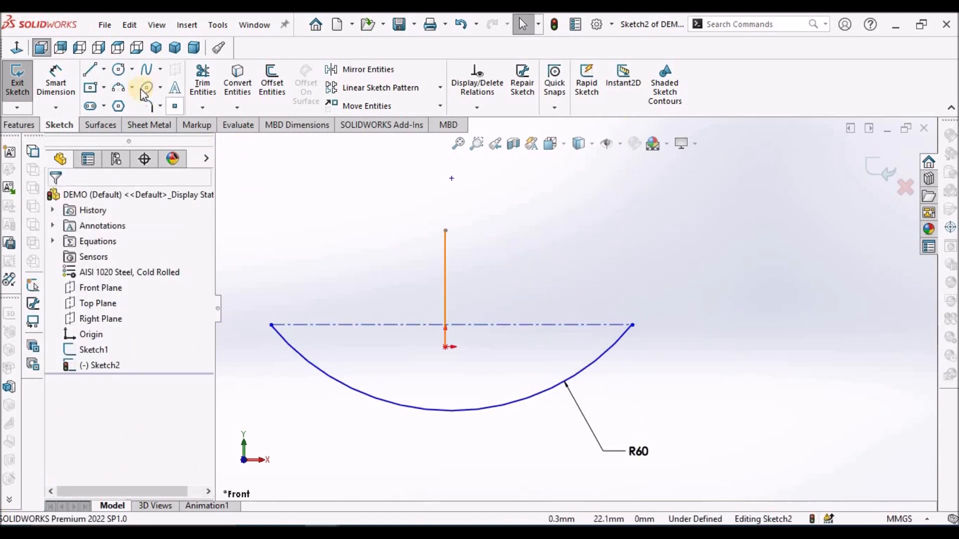
Draw a vertical centerline from the midpoint of the horizontal centerline down to the midpoint of the arc.
{"action": "left_click", "coordinate": [105, 70]}
{"action": "left_click", "coordinate": [119, 102]}
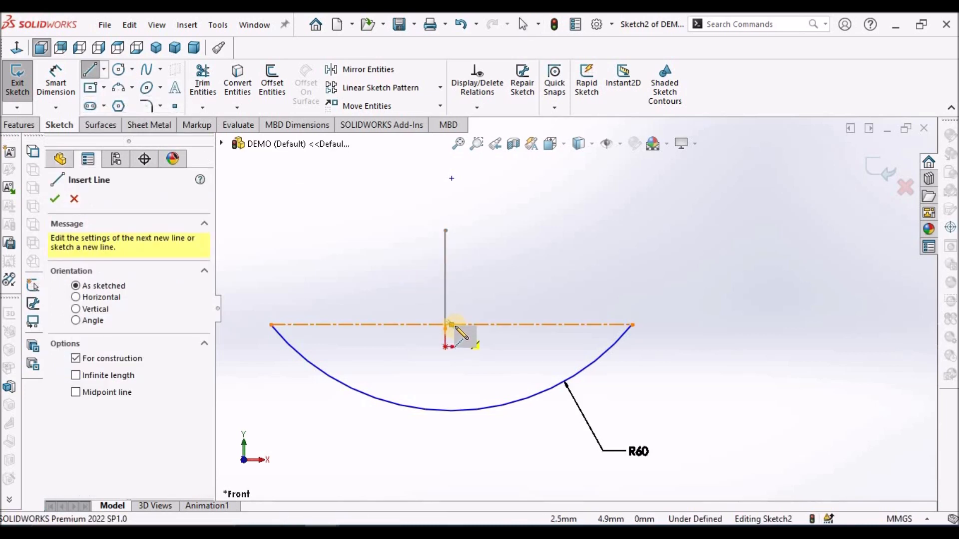
{"action": "left_click_drag", "start_coordinate": [450, 325], "coordinate": [451, 411]}
{"action": "right_click", "coordinate": [505, 215]}
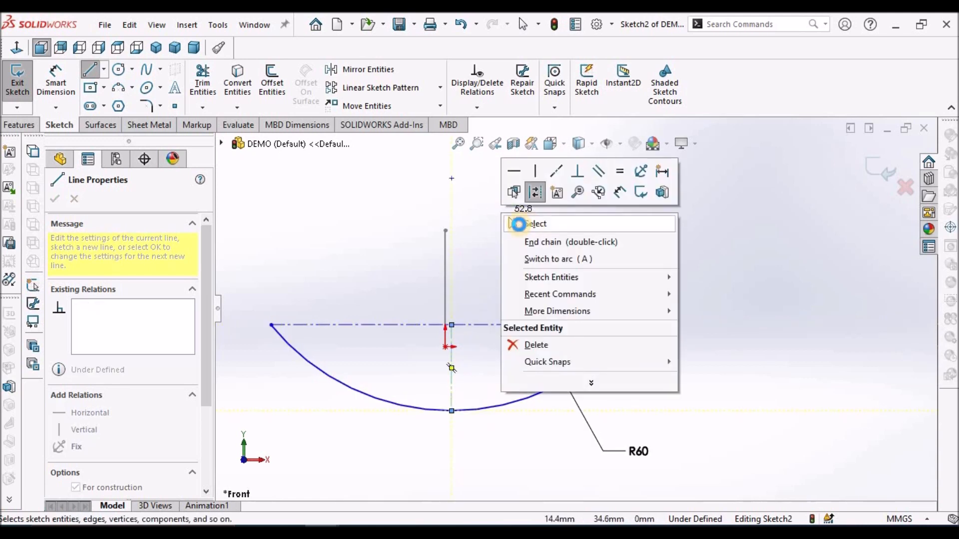
{"action": "left_click", "coordinate": [537, 221]}
{"action": "scroll", "coordinate": [467, 382], "scroll_direction": "down", "scroll_amount": 3}
{"action": "left_click", "coordinate": [466, 367]}
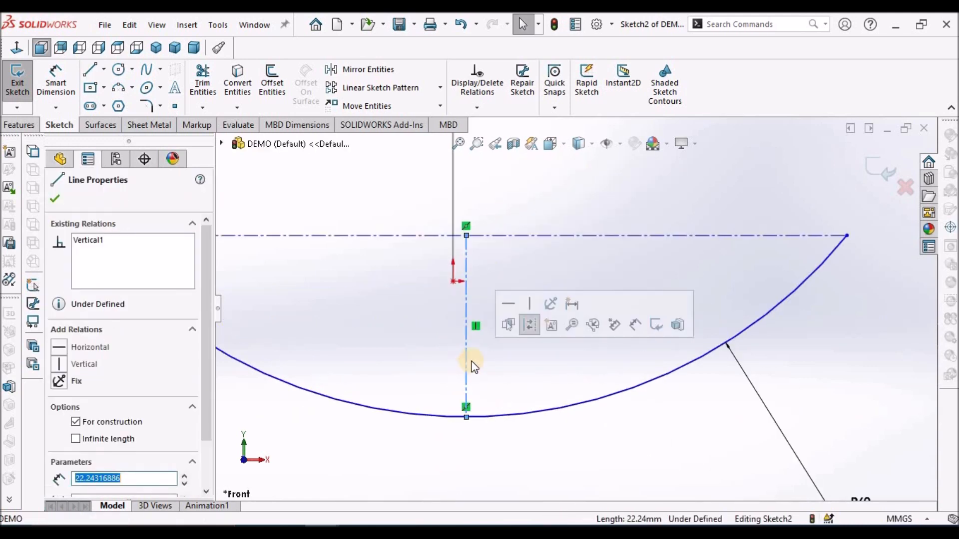
{"action": "left_click", "coordinate": [506, 361]}
Move the arc with its centerlines below the origin and make it shorter and shallower.
{"action": "scroll", "coordinate": [532, 336], "scroll_direction": "up", "scroll_amount": 5}
{"action": "scroll", "coordinate": [549, 290], "scroll_direction": "down", "scroll_amount": 2}
{"action": "left_click_drag", "start_coordinate": [543, 317], "coordinate": [523, 339]}
{"action": "left_click", "coordinate": [422, 305]}
{"action": "scroll", "coordinate": [569, 308], "scroll_direction": "up", "scroll_amount": 3}
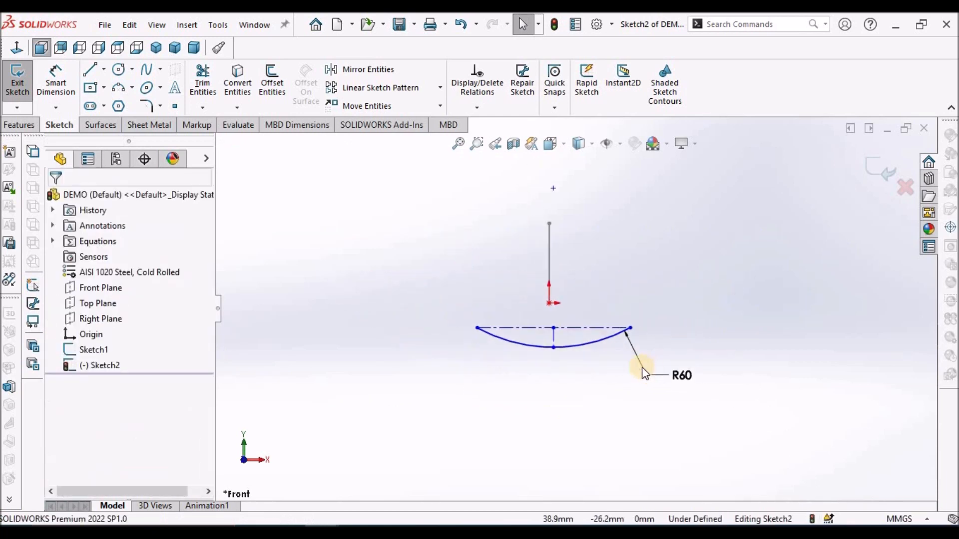
Dimension the vertical centerline between the chord and the arc as 4 mm.
{"action": "scroll", "coordinate": [652, 378], "scroll_direction": "down", "scroll_amount": 3}
{"action": "left_click", "coordinate": [49, 71]}
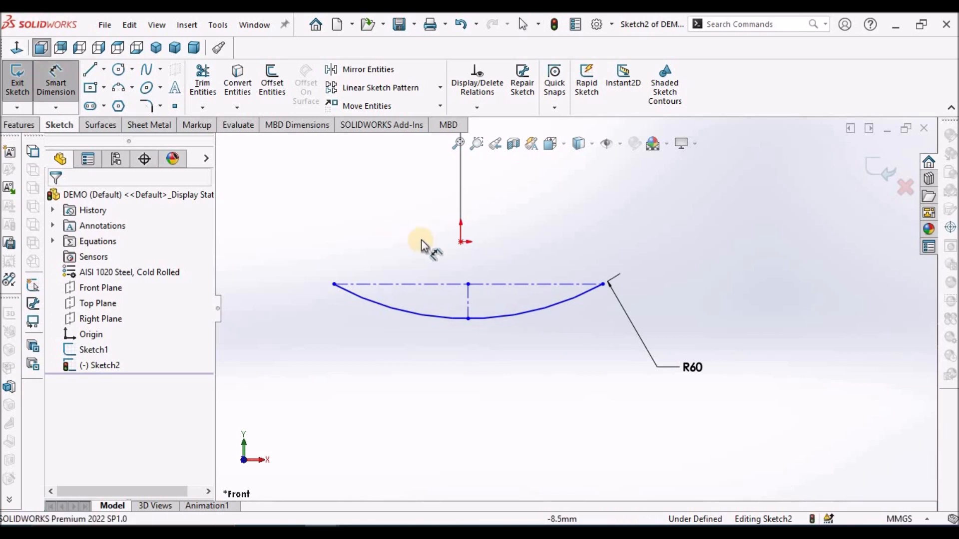
{"action": "scroll", "coordinate": [421, 238], "scroll_direction": "down", "scroll_amount": 2}
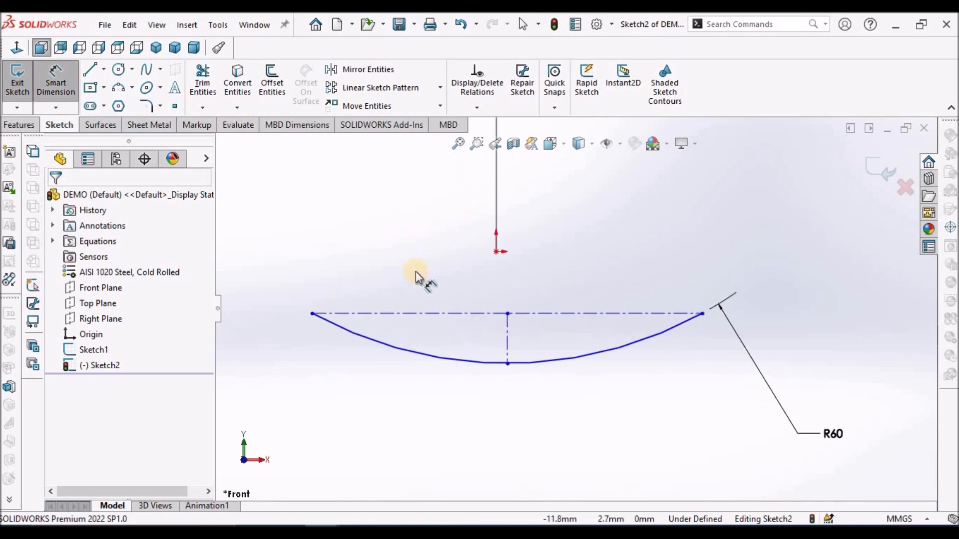
{"action": "left_click", "coordinate": [515, 334]}
{"action": "left_click", "coordinate": [786, 343]}
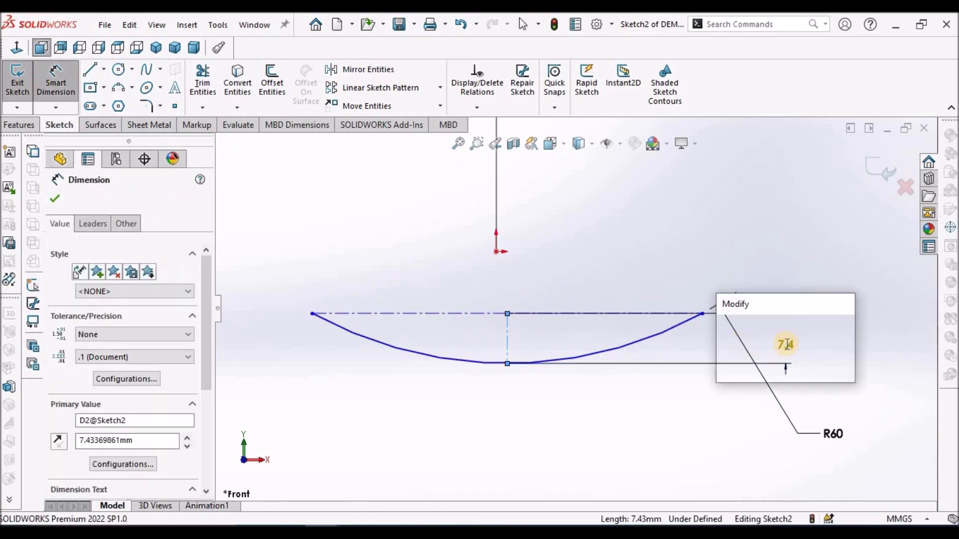
{"action": "type", "text": "4"}
{"action": "key", "text": "Return"}
{"action": "left_click", "coordinate": [690, 256]}
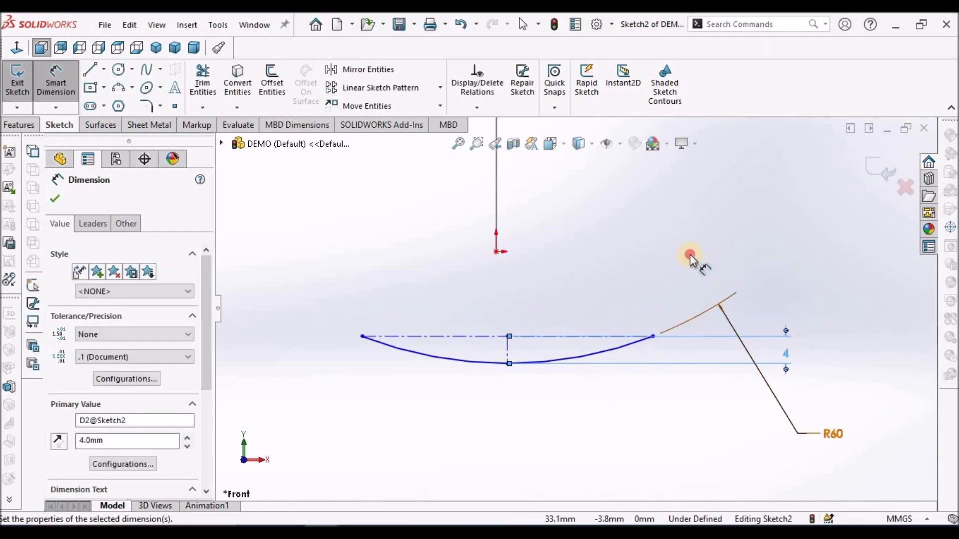
{"action": "right_click", "coordinate": [690, 256]}
{"action": "left_click", "coordinate": [722, 300]}
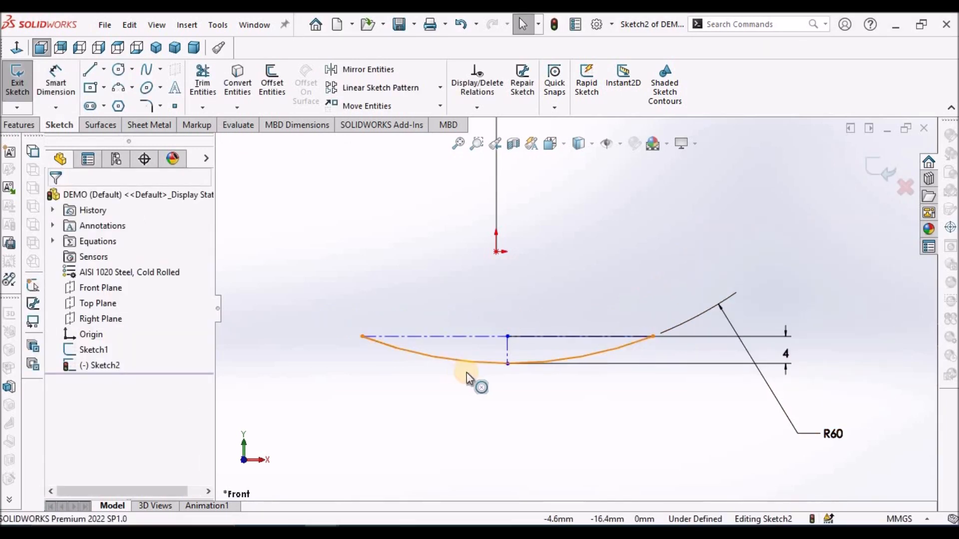
Add a Coincident relation between the lower end of the vertical centerline, at the arc's midpoint, and the origin.
{"action": "scroll", "coordinate": [472, 377], "scroll_direction": "down", "scroll_amount": 3}
{"action": "left_click", "coordinate": [549, 356]}
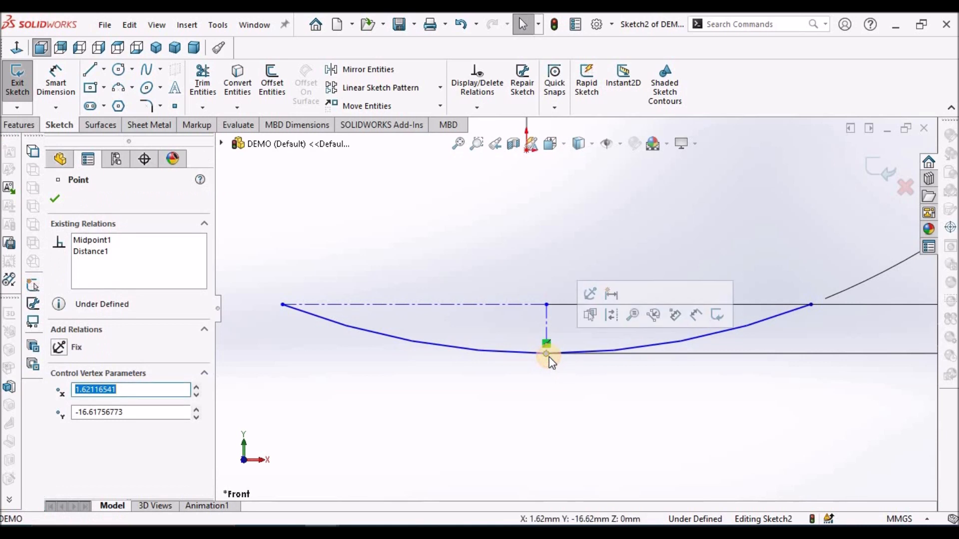
{"action": "scroll", "coordinate": [547, 235], "scroll_direction": "up", "scroll_amount": 2}
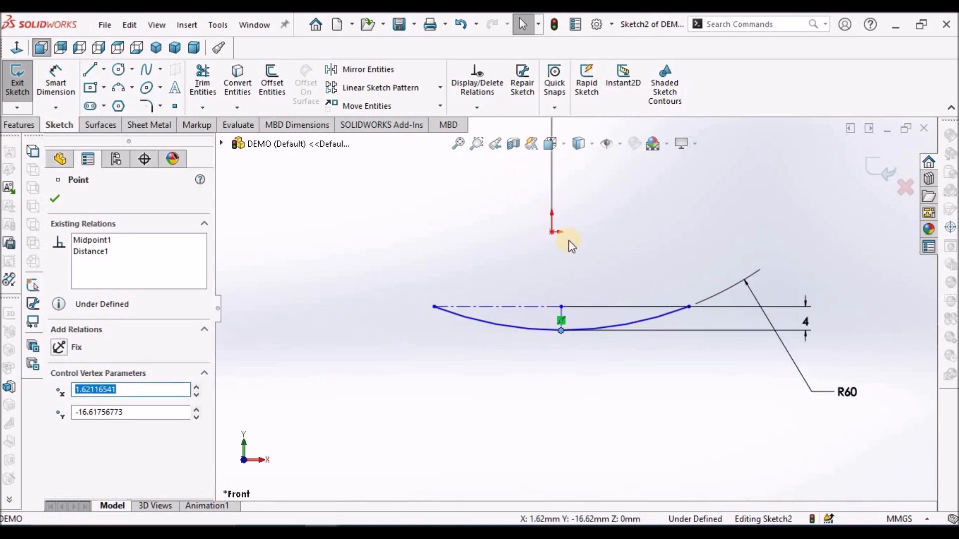
{"action": "scroll", "coordinate": [568, 242], "scroll_direction": "down", "scroll_amount": 1}
{"action": "left_click", "coordinate": [558, 250], "text": "ctrl"}
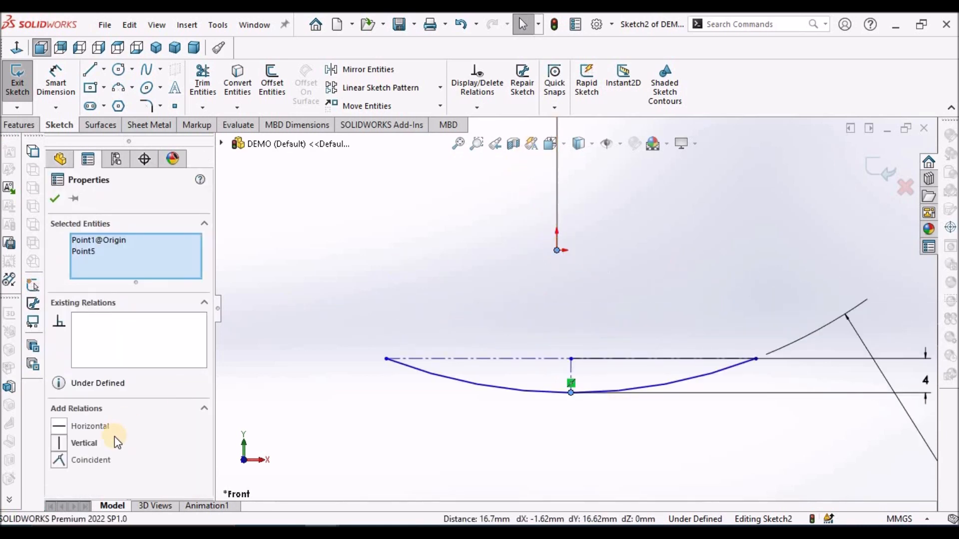
{"action": "left_click", "coordinate": [59, 459]}
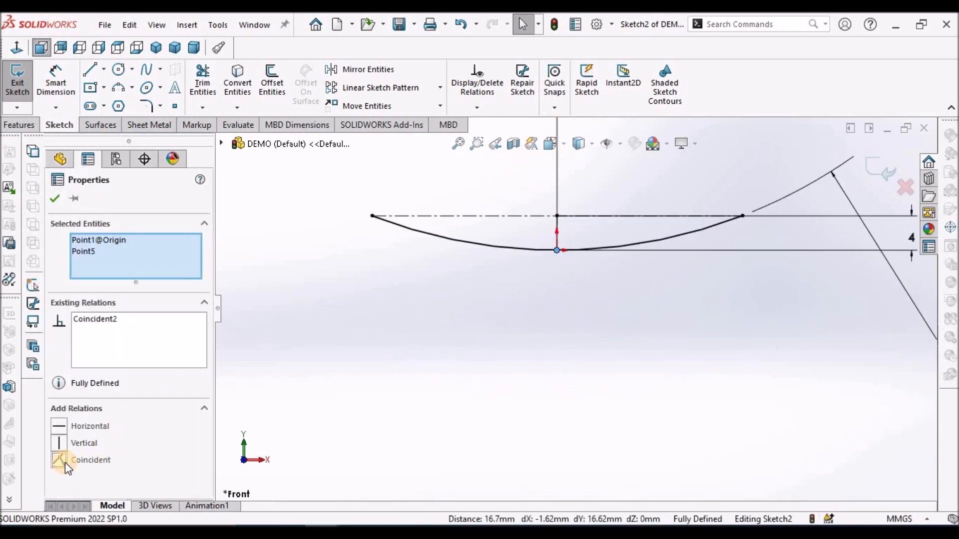
{"action": "left_click", "coordinate": [55, 198]}
Move the R60 and 4 mm dimensions closer to the arc and finish the sketch.
{"action": "scroll", "coordinate": [724, 350], "scroll_direction": "up", "scroll_amount": 4}
{"action": "scroll", "coordinate": [699, 319], "scroll_direction": "down", "scroll_amount": 2}
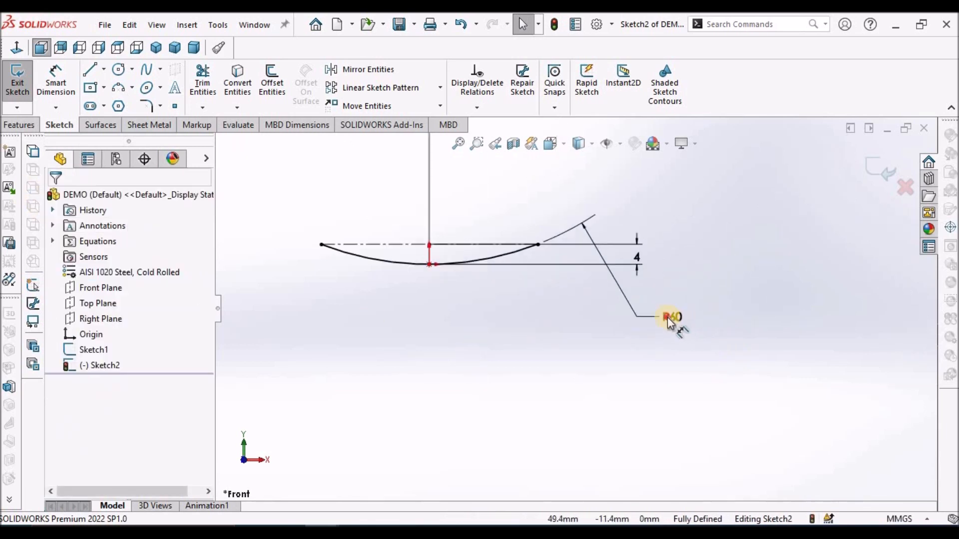
{"action": "left_click_drag", "start_coordinate": [669, 322], "coordinate": [520, 330]}
{"action": "left_click_drag", "start_coordinate": [637, 253], "coordinate": [585, 256]}
{"action": "scroll", "coordinate": [584, 315], "scroll_direction": "up", "scroll_amount": 3}
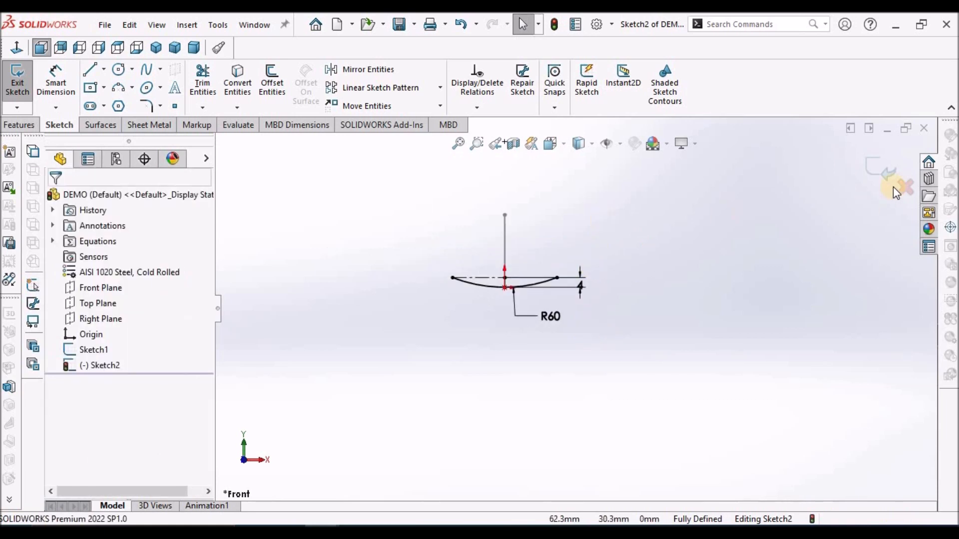
{"action": "left_click", "coordinate": [875, 168]}
Create a swept surface with the R60 arc sketch as the profile and the bent-line sketch as the path.
{"action": "mouse_move", "coordinate": [549, 263]}
{"action": "middle_mouse_down"}
{"action": "mouse_move", "coordinate": [500, 261]}
{"action": "mouse_move", "coordinate": [452, 298]}
{"action": "mouse_move", "coordinate": [456, 284]}
{"action": "mouse_move", "coordinate": [511, 299]}
{"action": "mouse_move", "coordinate": [571, 376]}
{"action": "middle_mouse_up"}
{"action": "mouse_move", "coordinate": [514, 319]}
{"action": "middle_mouse_down"}
{"action": "mouse_move", "coordinate": [508, 325]}
{"action": "mouse_move", "coordinate": [516, 306]}
{"action": "middle_mouse_up"}
{"action": "left_click", "coordinate": [460, 340]}
{"action": "left_click", "coordinate": [493, 314]}
{"action": "left_click", "coordinate": [534, 344]}
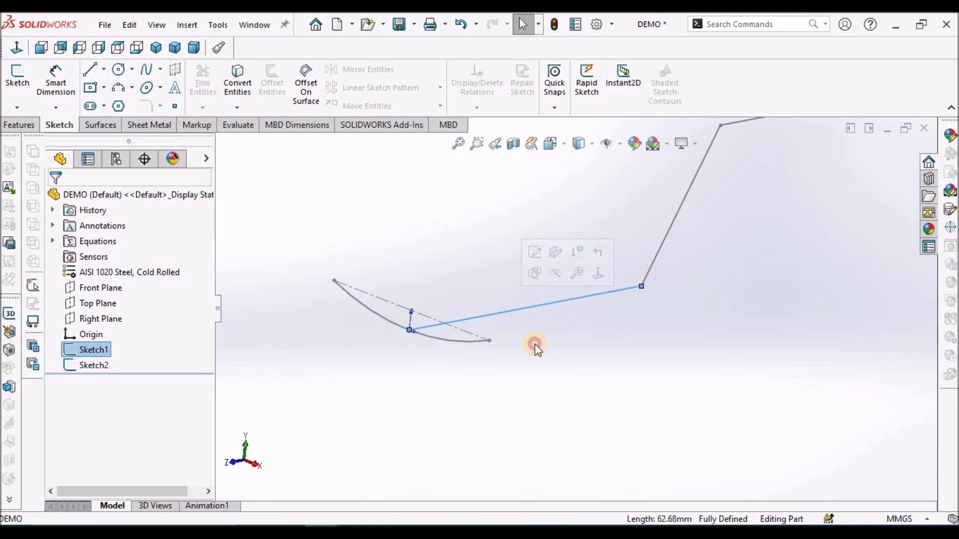
{"action": "left_click", "coordinate": [101, 125]}
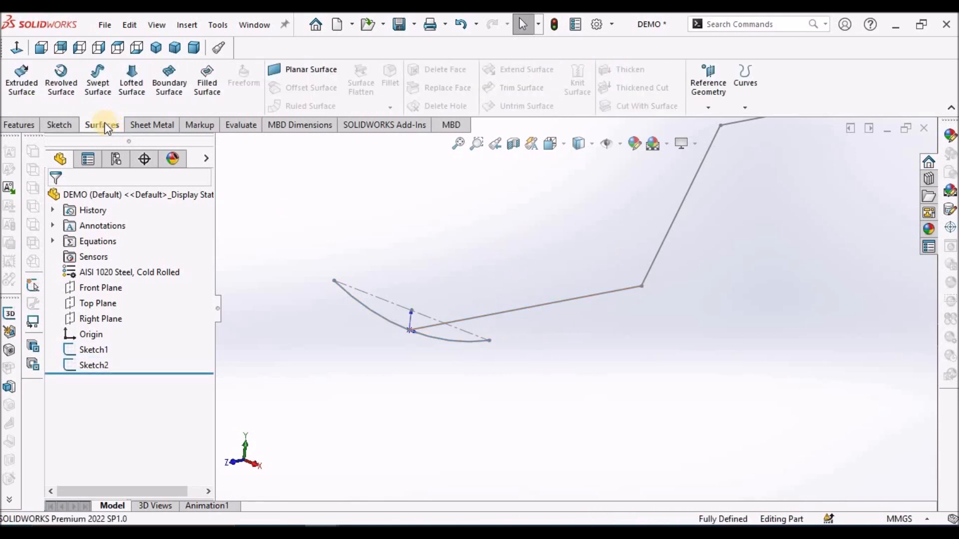
{"action": "left_click", "coordinate": [97, 77]}
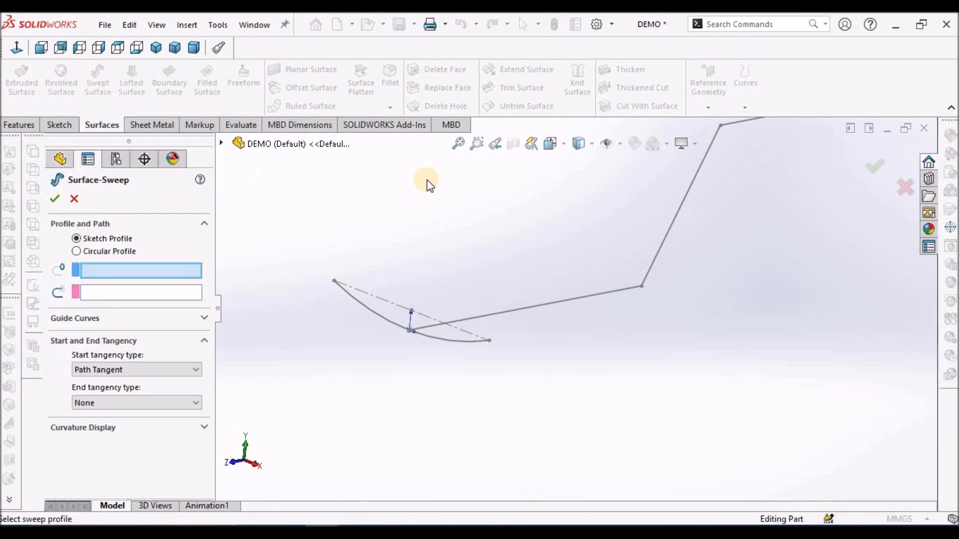
{"action": "scroll", "coordinate": [475, 263], "scroll_direction": "down", "scroll_amount": 2}
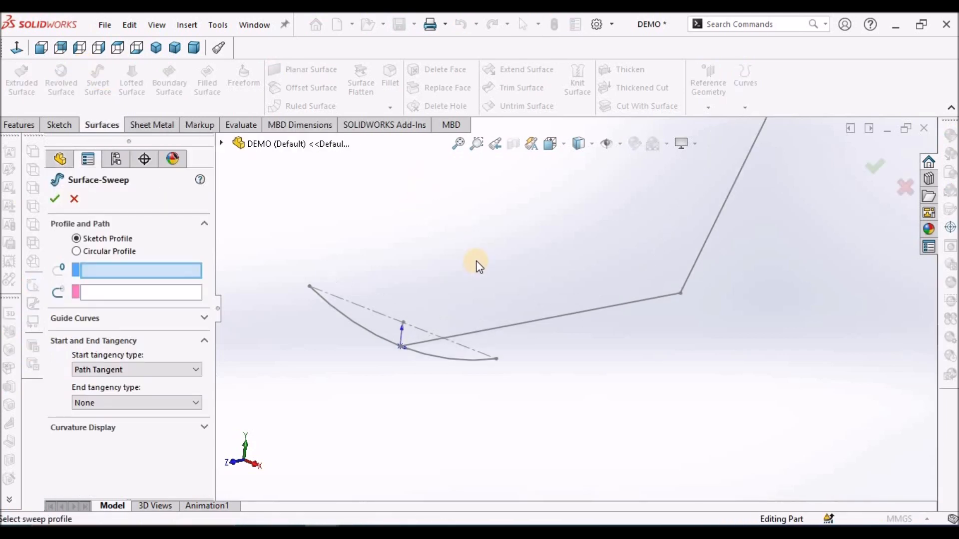
{"action": "left_click", "coordinate": [443, 358]}
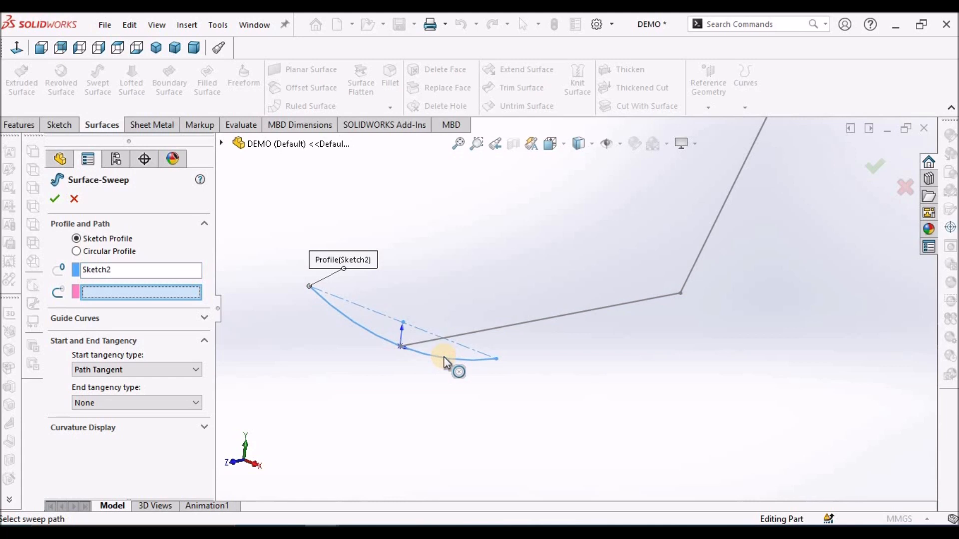
{"action": "left_click", "coordinate": [102, 295]}
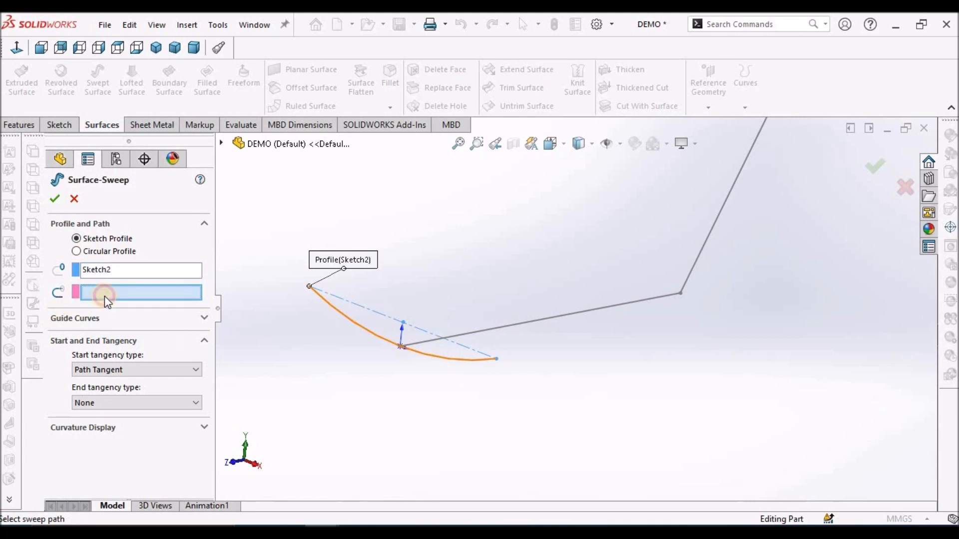
{"action": "left_click", "coordinate": [538, 322]}
{"action": "middle_click_drag", "start_coordinate": [492, 314], "coordinate": [672, 282]}
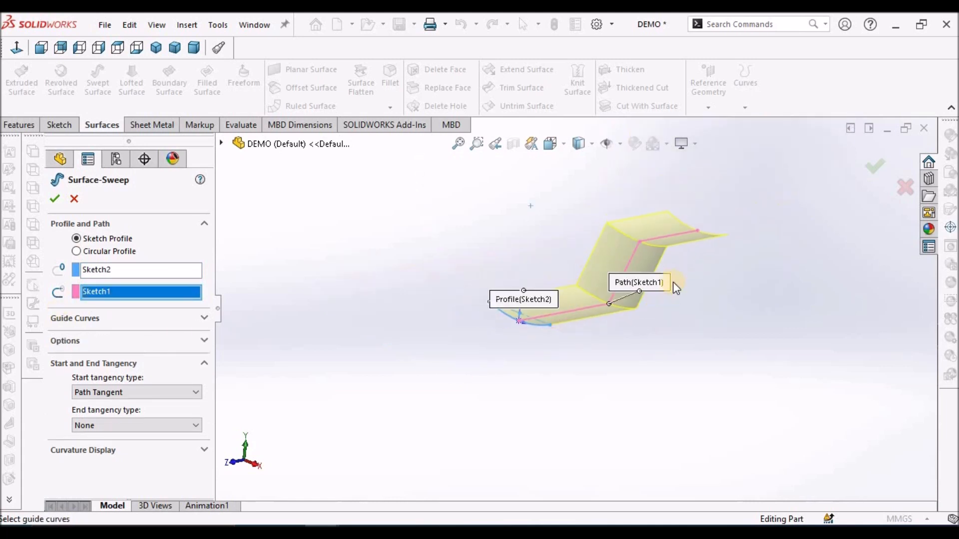
{"action": "scroll", "coordinate": [665, 256], "scroll_direction": "down", "scroll_amount": 1}
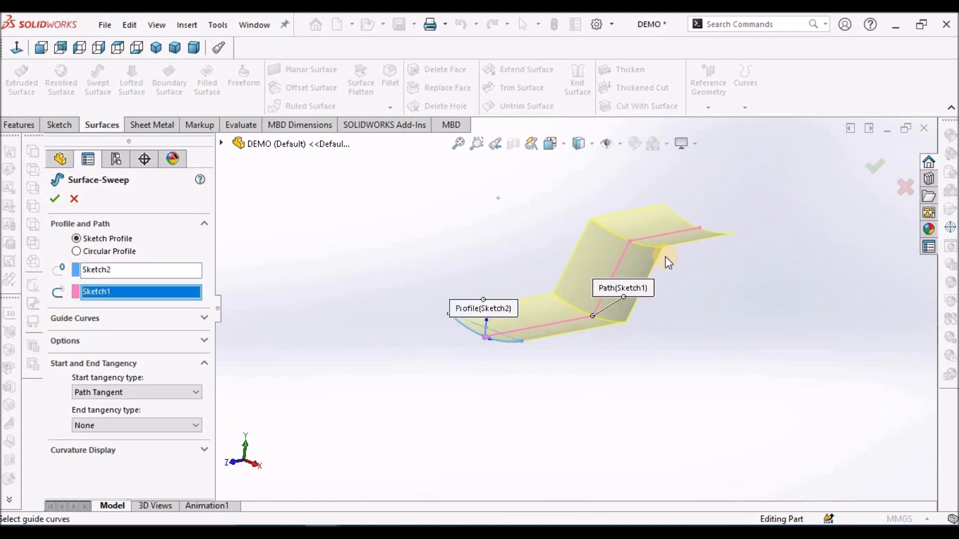
{"action": "left_click", "coordinate": [51, 197]}
{"action": "scroll", "coordinate": [613, 274], "scroll_direction": "down", "scroll_amount": 3}
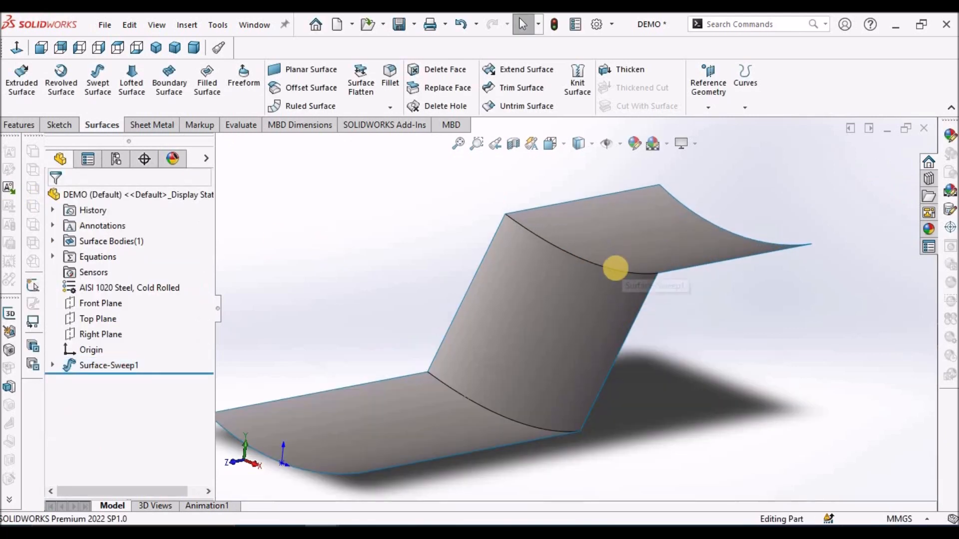
{"action": "middle_click_drag", "start_coordinate": [613, 285], "coordinate": [571, 246]}
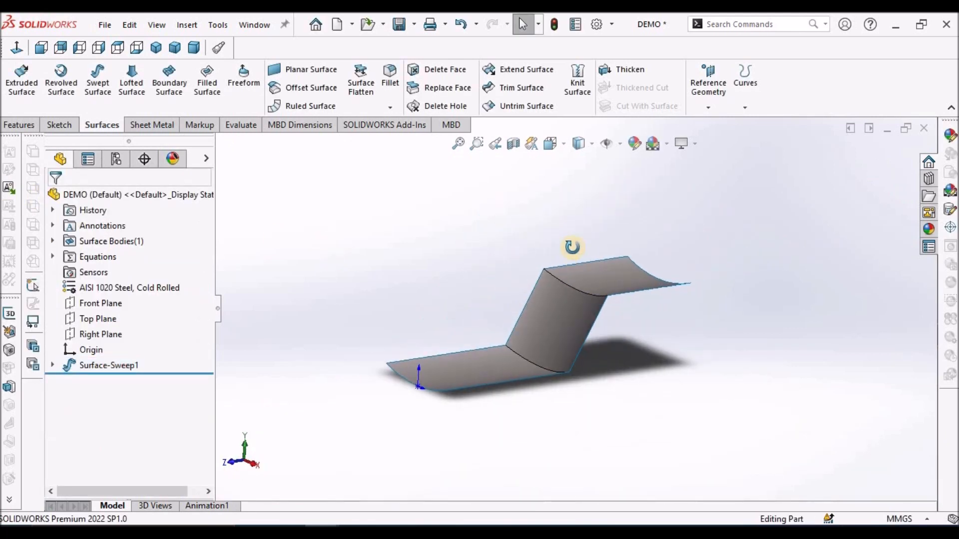
{"action": "left_click", "coordinate": [52, 365]}
{"action": "left_click", "coordinate": [102, 379]}
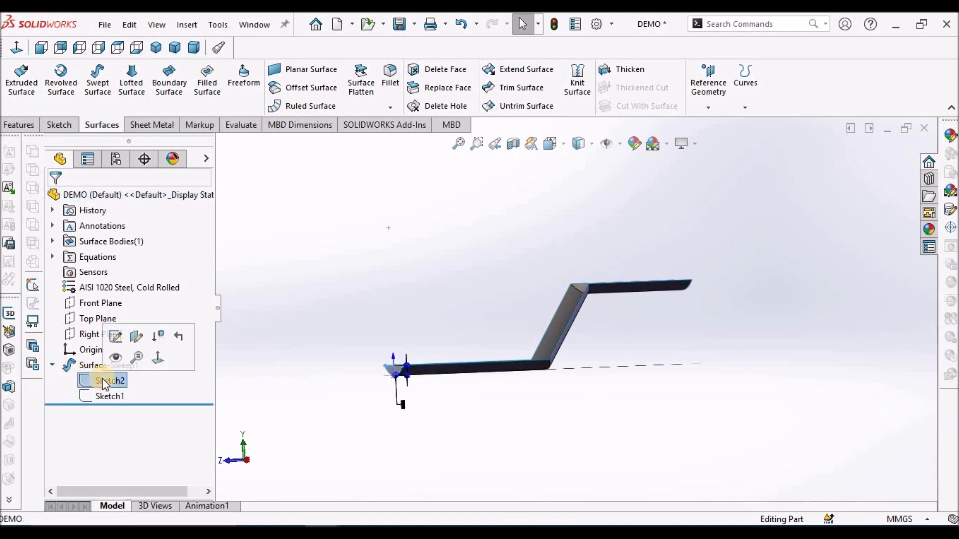
{"action": "left_click", "coordinate": [114, 337]}
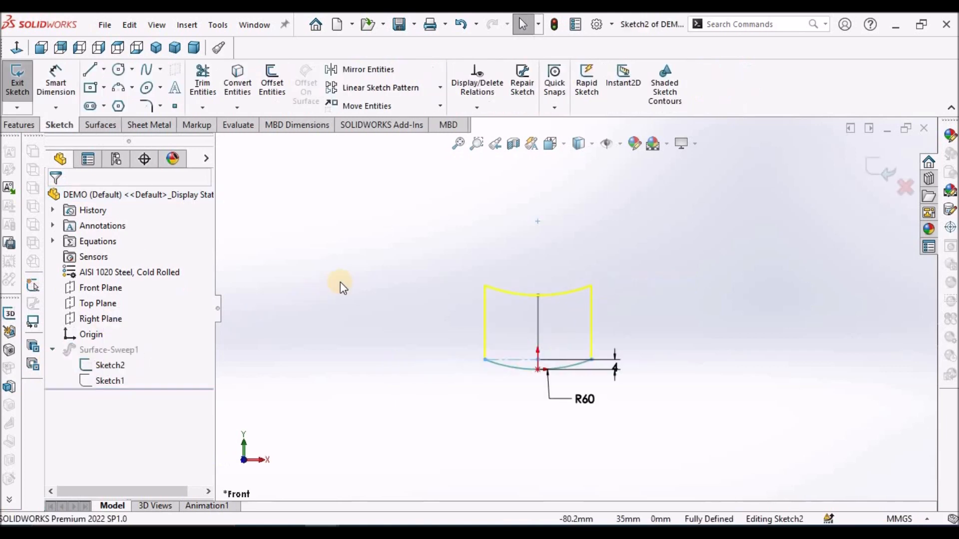
{"action": "left_click", "coordinate": [888, 169]}
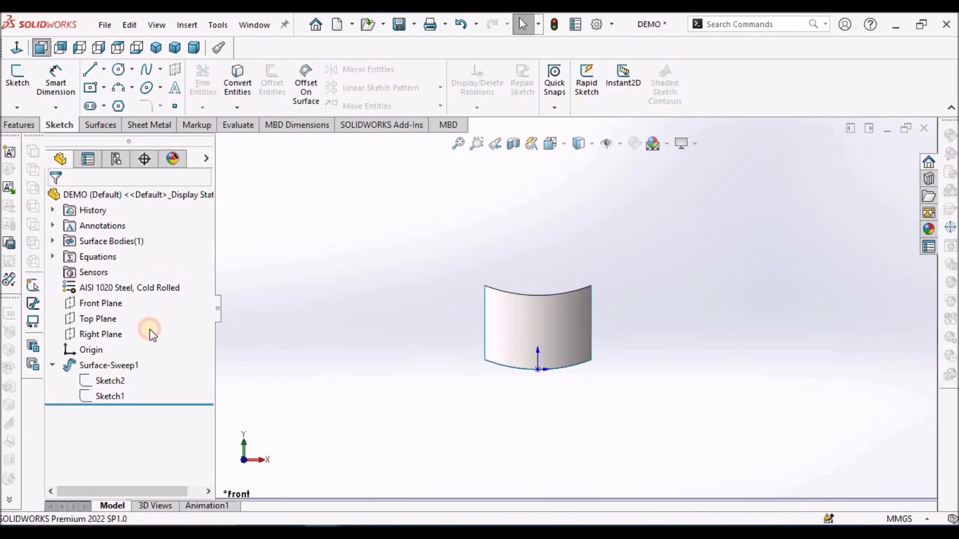
Edit the sweep's path sketch to fillet both bend corners with a 10 mm radius, and finish the sketch.
{"action": "left_click", "coordinate": [106, 398]}
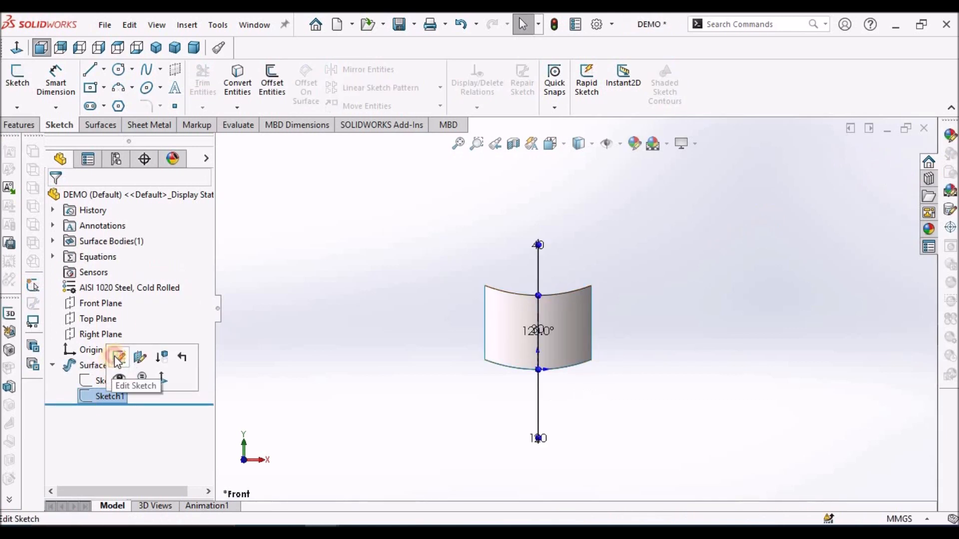
{"action": "left_click", "coordinate": [115, 359]}
{"action": "scroll", "coordinate": [714, 369], "scroll_direction": "down", "scroll_amount": 5}
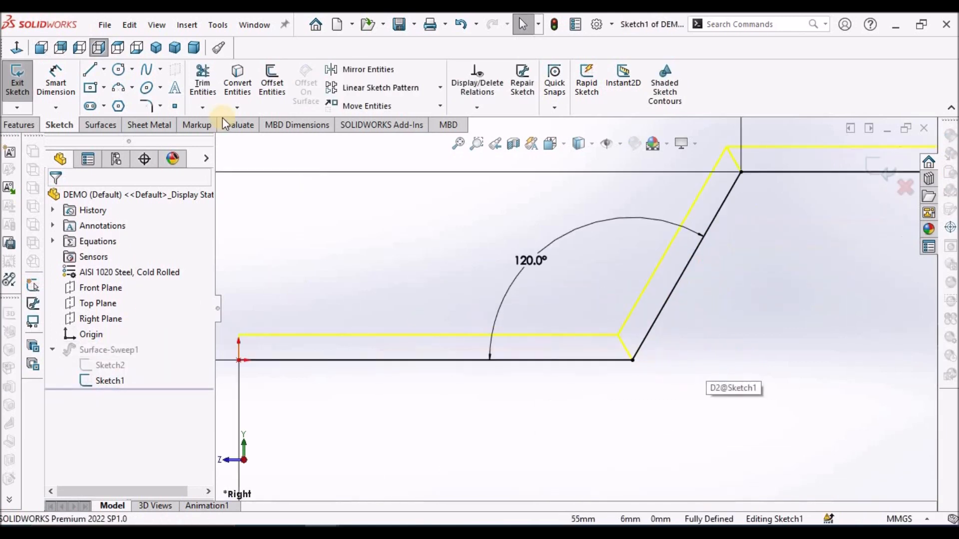
{"action": "left_click", "coordinate": [145, 106]}
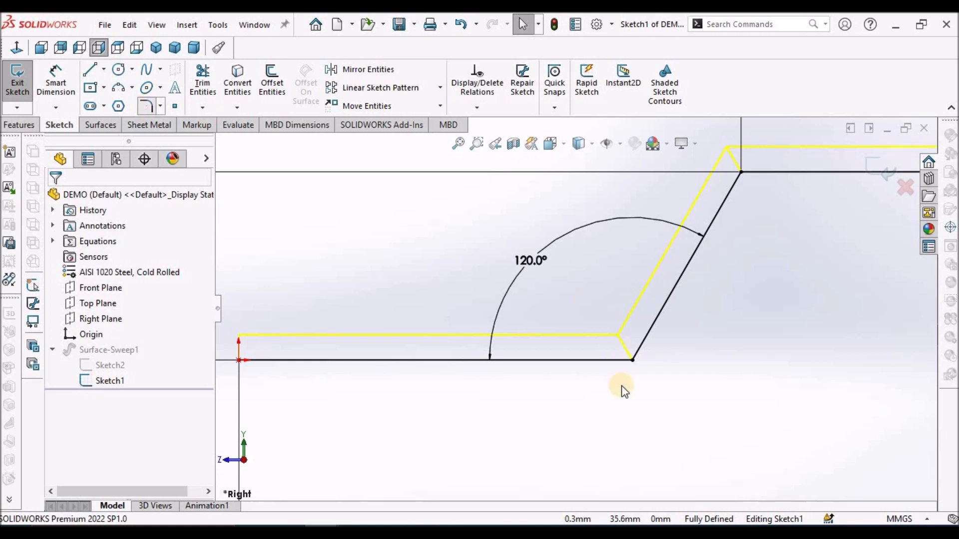
{"action": "left_click", "coordinate": [632, 362]}
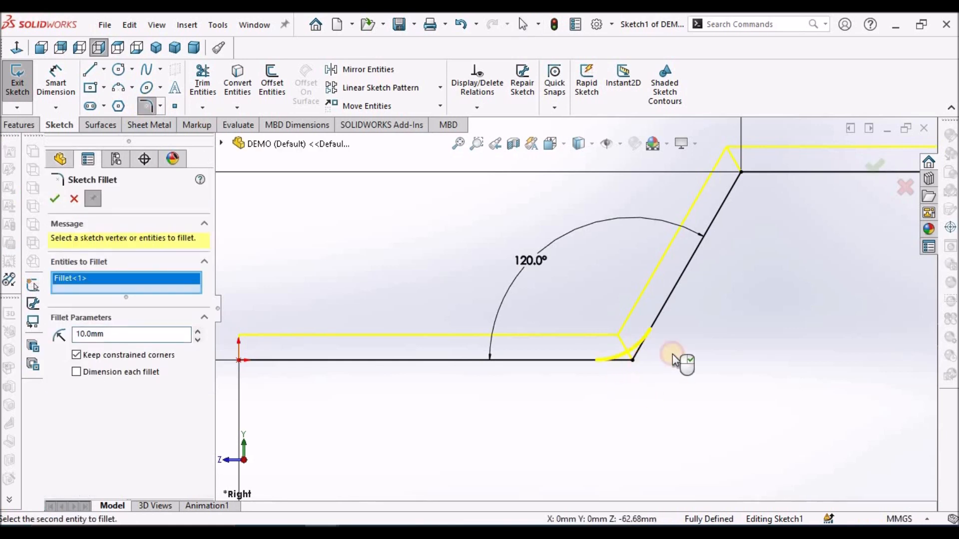
{"action": "left_click", "coordinate": [742, 176]}
{"action": "double_click", "coordinate": [110, 345]}
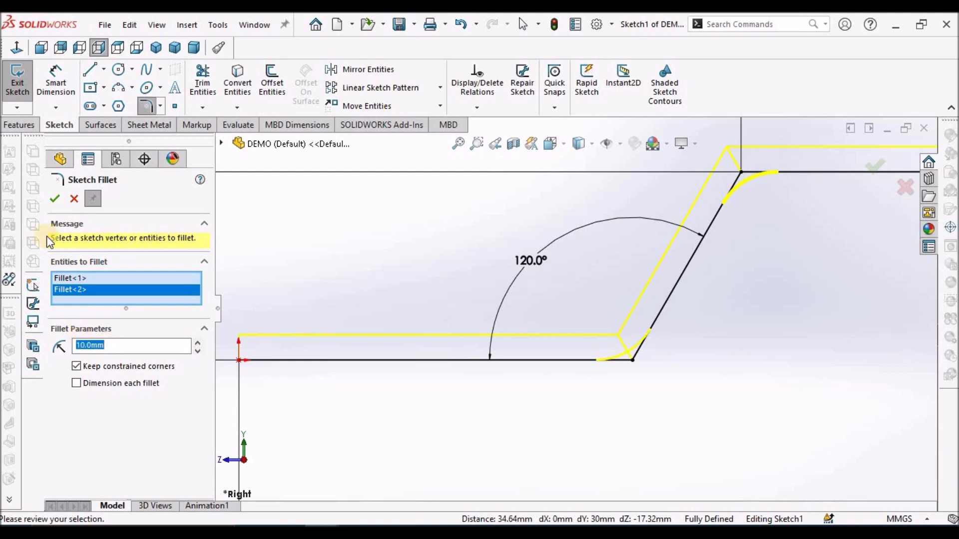
{"action": "left_click", "coordinate": [55, 200]}
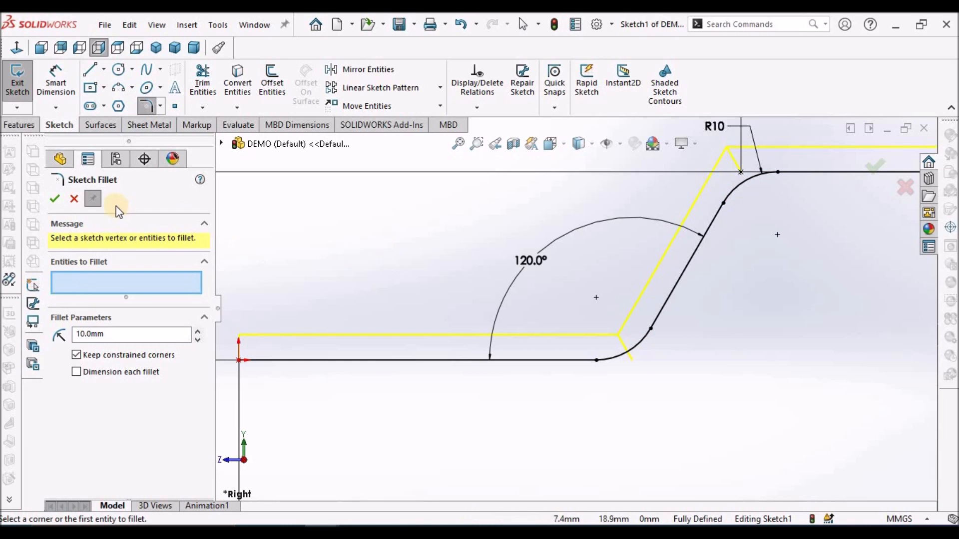
{"action": "key", "text": "Escape"}
{"action": "scroll", "coordinate": [627, 294], "scroll_direction": "up", "scroll_amount": 8}
{"action": "scroll", "coordinate": [661, 274], "scroll_direction": "down", "scroll_amount": 3}
{"action": "left_click", "coordinate": [879, 167]}
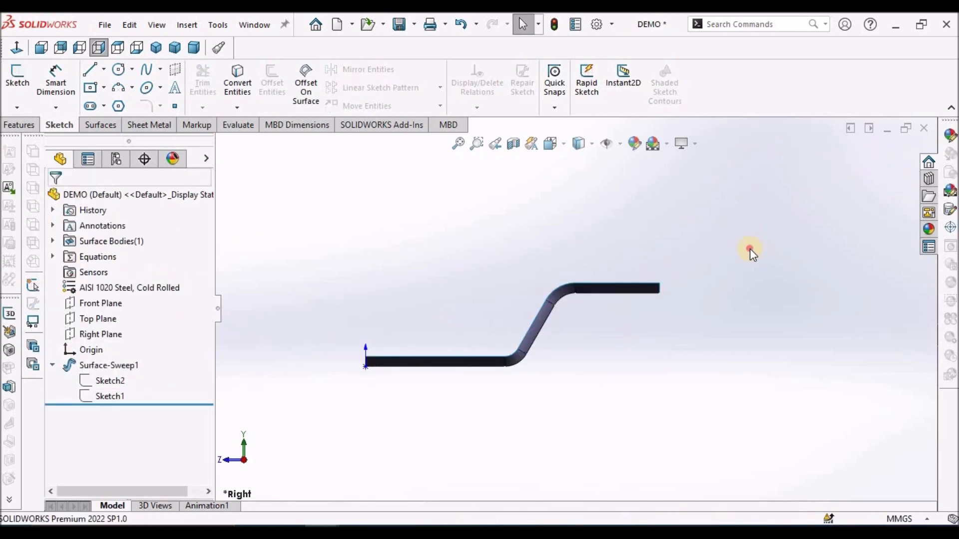
Start a sketch on the Top Plane and convert the swept surface's end edge at the origin into a sketch line.
{"action": "left_click", "coordinate": [175, 48]}
{"action": "middle_click_drag", "start_coordinate": [600, 306], "coordinate": [609, 380]}
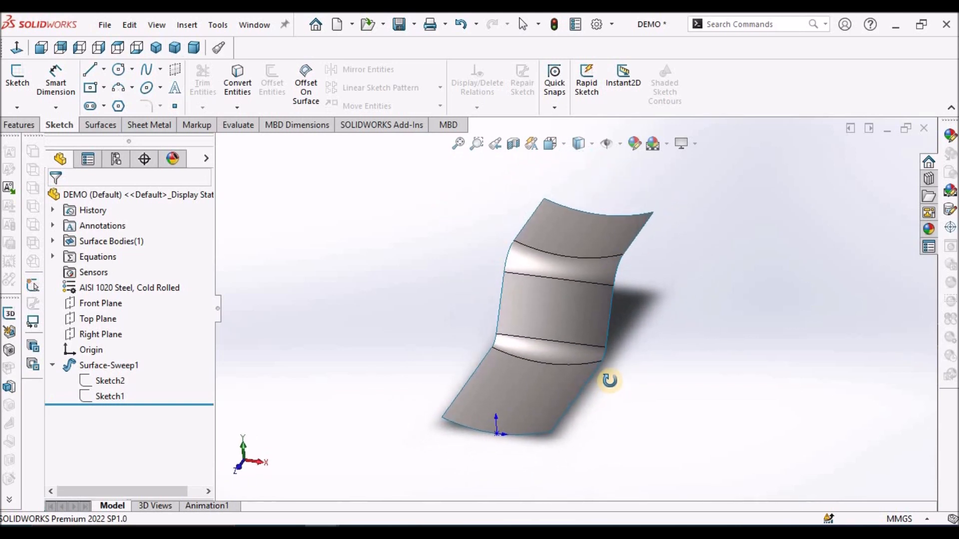
{"action": "left_click", "coordinate": [658, 371]}
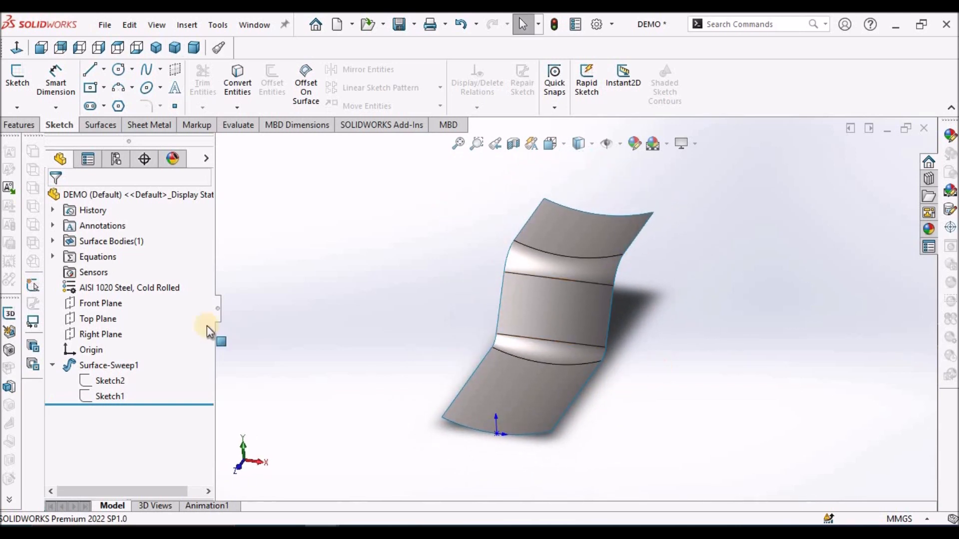
{"action": "left_click", "coordinate": [101, 320]}
{"action": "left_click", "coordinate": [17, 77]}
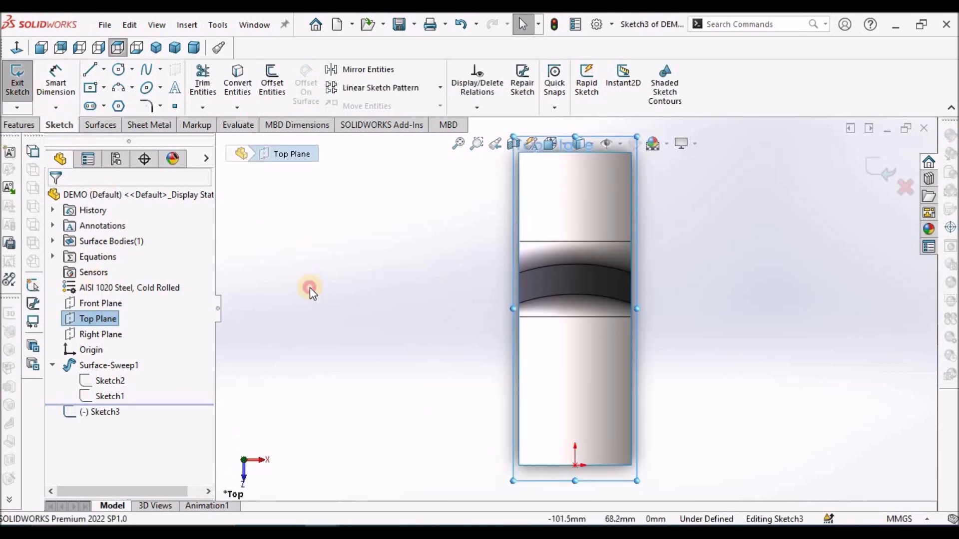
{"action": "scroll", "coordinate": [639, 349], "scroll_direction": "down", "scroll_amount": 2}
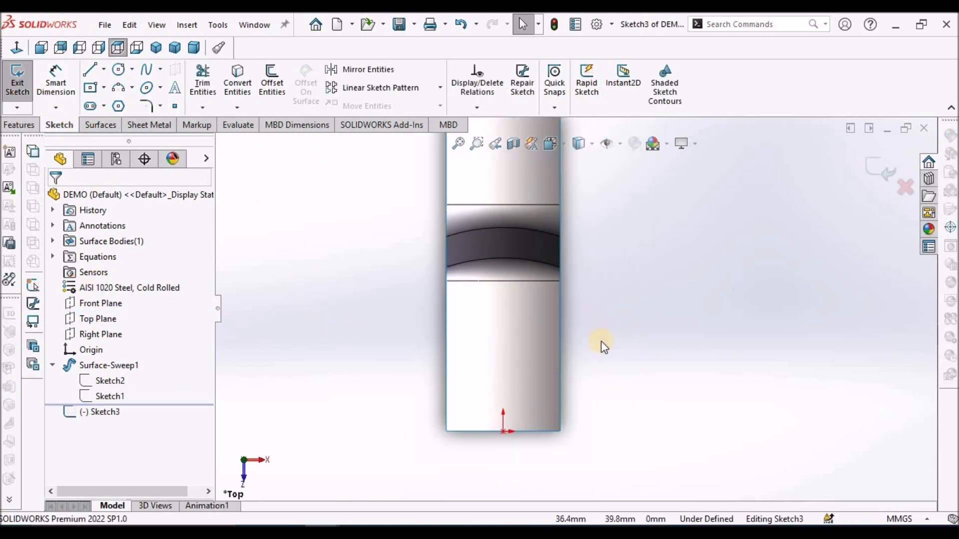
{"action": "left_click", "coordinate": [529, 432]}
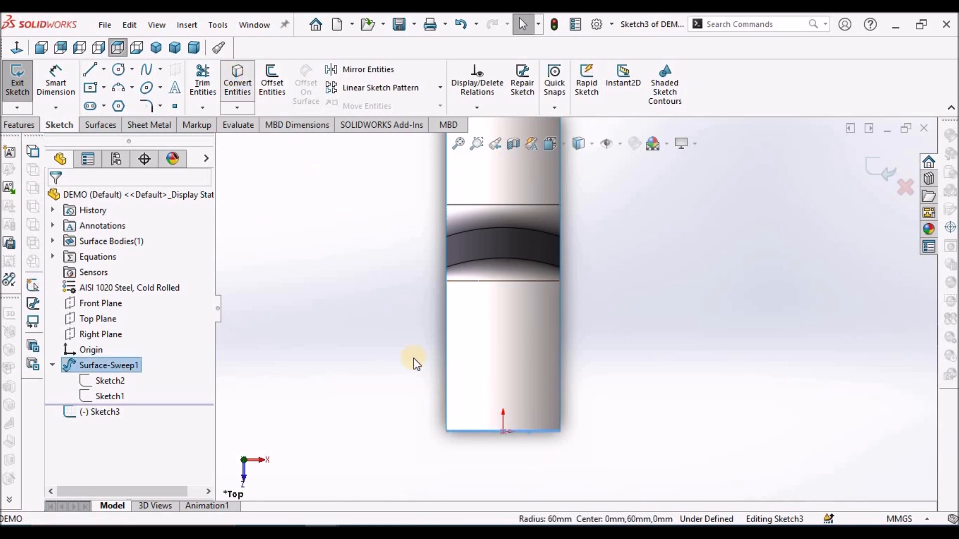
{"action": "scroll", "coordinate": [592, 186], "scroll_direction": "up", "scroll_amount": 3}
{"action": "scroll", "coordinate": [593, 184], "scroll_direction": "down", "scroll_amount": 2}
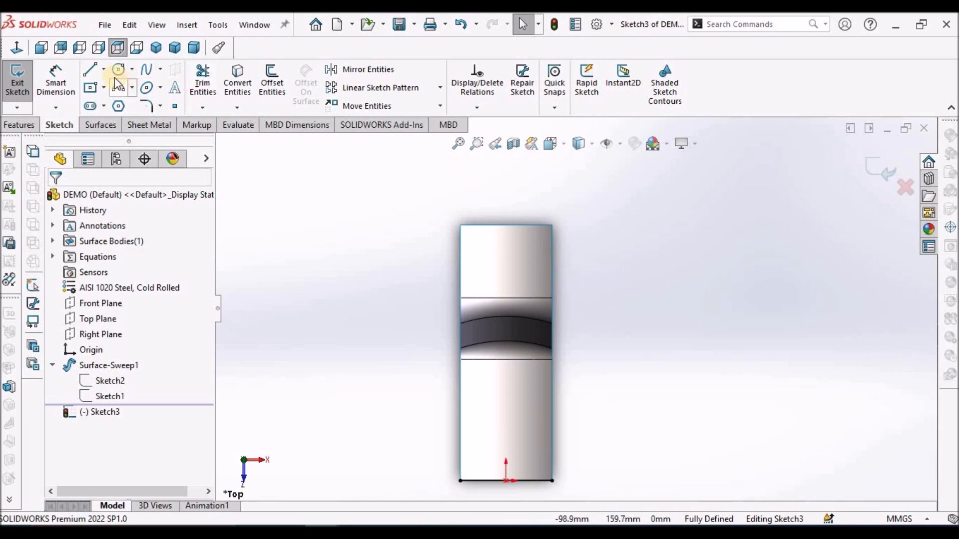
Draw a horizontal line about 24 mm long on the surface's end edge farthest from the origin.
{"action": "left_click", "coordinate": [88, 70]}
{"action": "scroll", "coordinate": [491, 235], "scroll_direction": "down", "scroll_amount": 3}
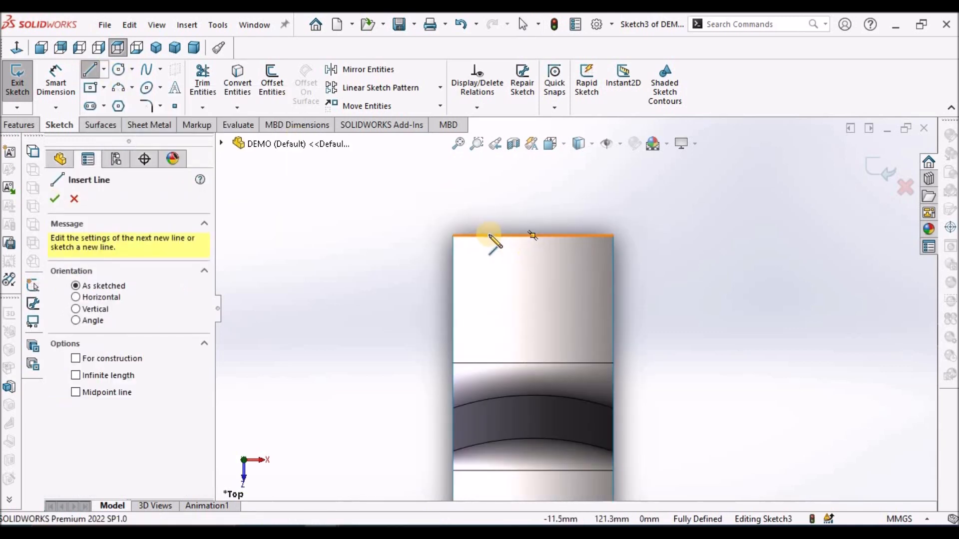
{"action": "left_click", "coordinate": [487, 235]}
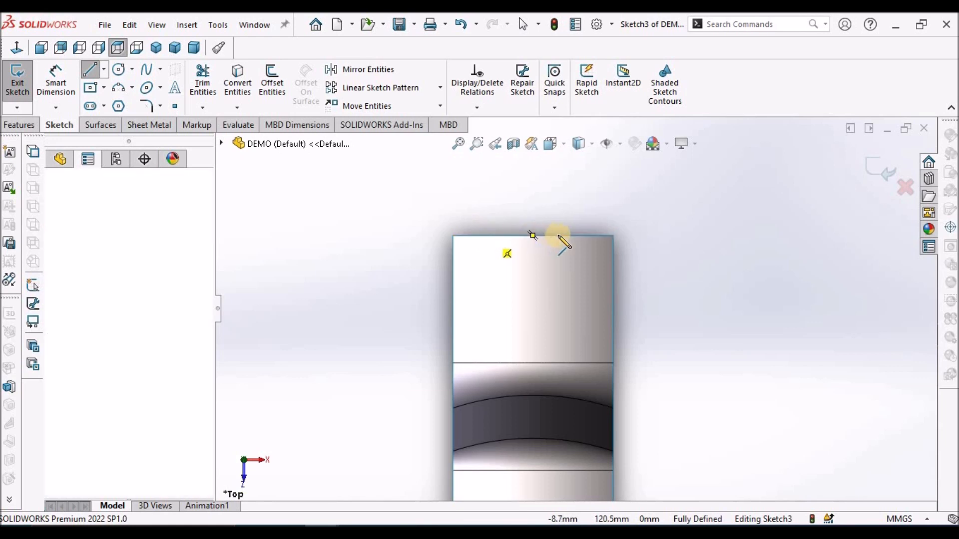
{"action": "left_click", "coordinate": [576, 235]}
{"action": "right_click", "coordinate": [561, 183]}
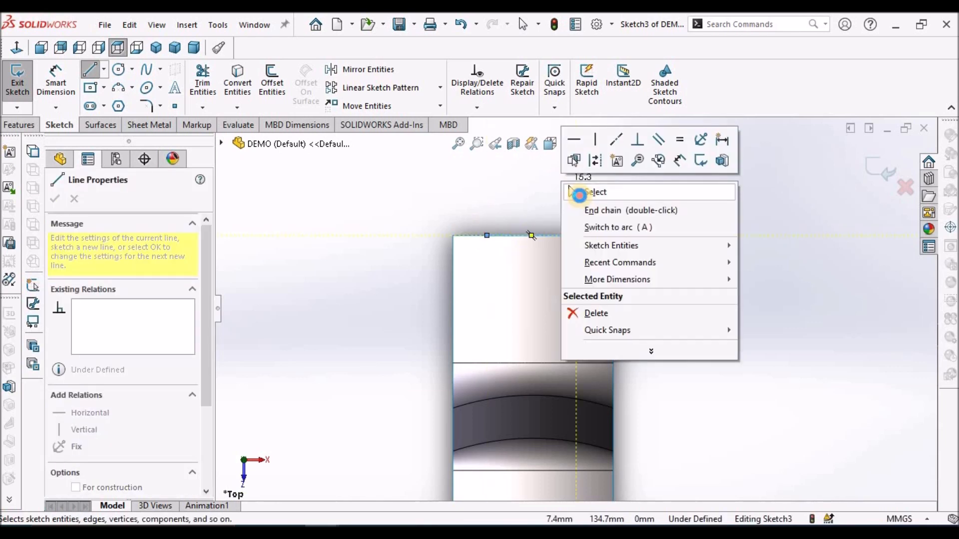
{"action": "left_click", "coordinate": [579, 190]}
Add a Vertical relation between the short line's midpoint and the origin.
{"action": "left_click", "coordinate": [547, 237]}
{"action": "right_click", "coordinate": [546, 237]}
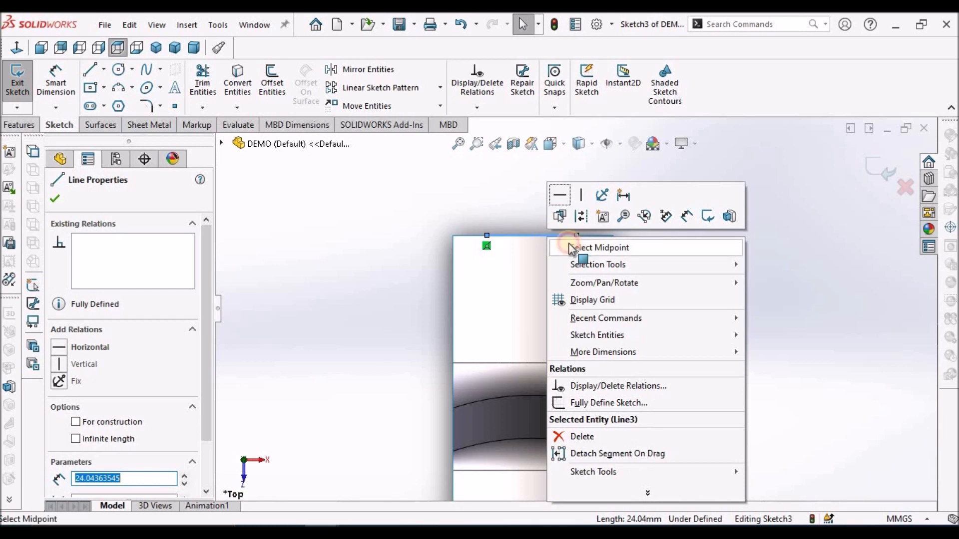
{"action": "left_click", "coordinate": [568, 244]}
{"action": "scroll", "coordinate": [616, 293], "scroll_direction": "up", "scroll_amount": 5}
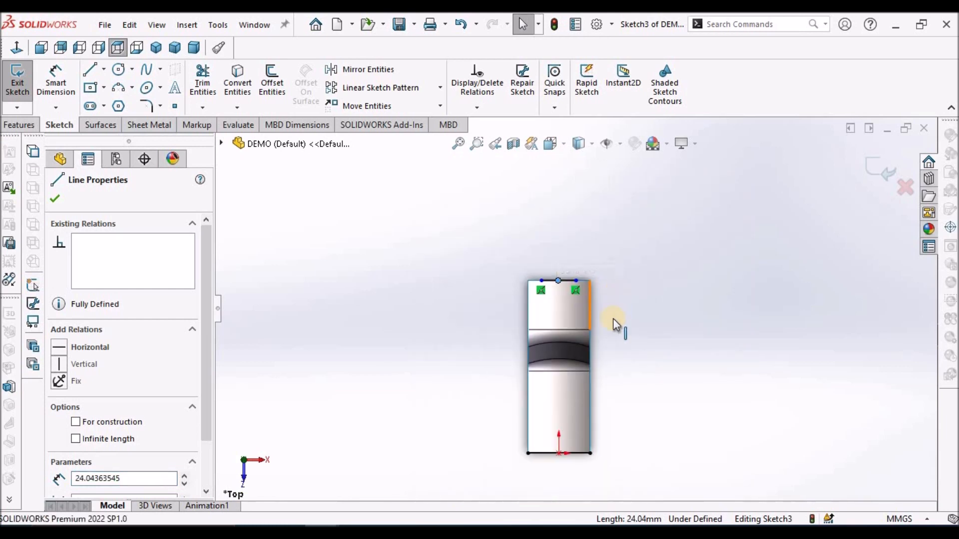
{"action": "scroll", "coordinate": [569, 350], "scroll_direction": "down", "scroll_amount": 4}
{"action": "left_click", "coordinate": [558, 314], "text": "ctrl"}
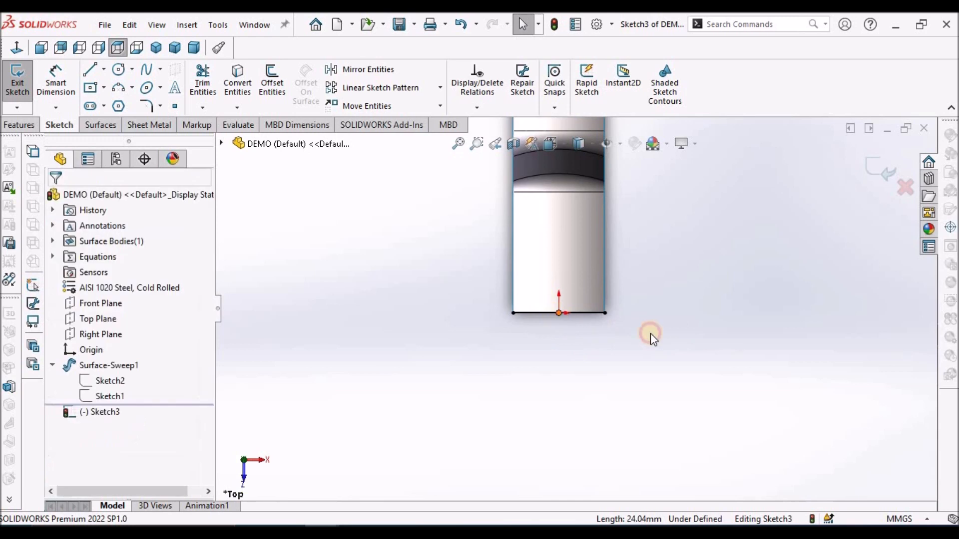
{"action": "left_click", "coordinate": [60, 442]}
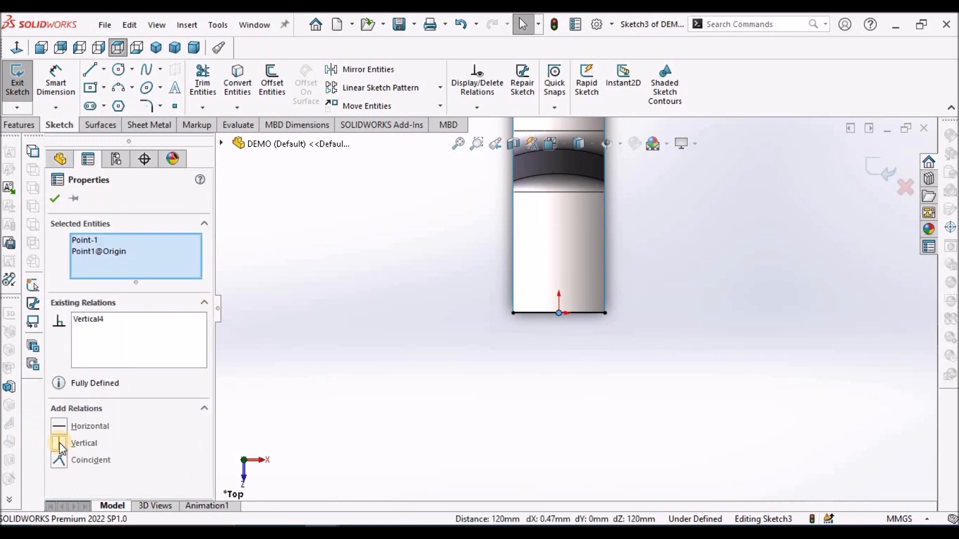
{"action": "scroll", "coordinate": [549, 359], "scroll_direction": "up", "scroll_amount": 3}
{"action": "scroll", "coordinate": [591, 248], "scroll_direction": "down", "scroll_amount": 4}
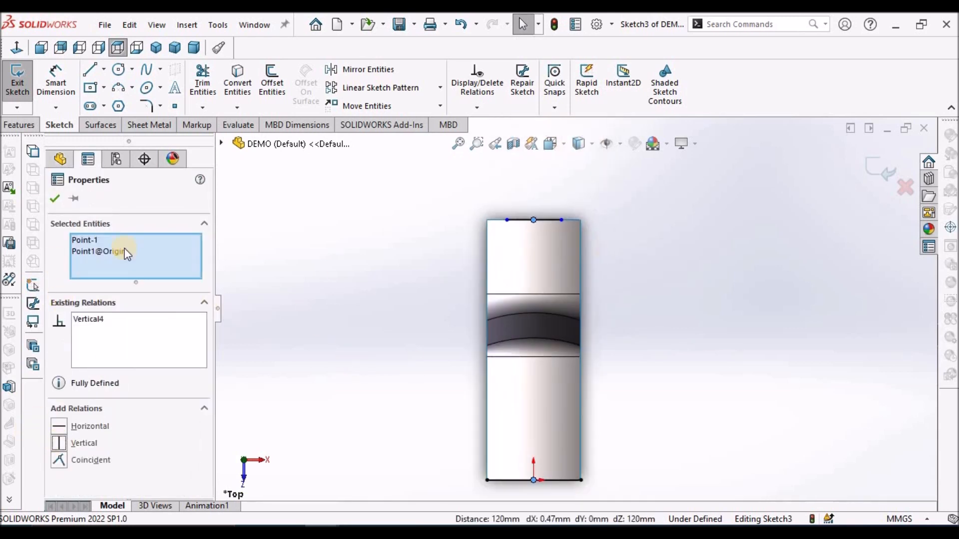
{"action": "left_click", "coordinate": [55, 196]}
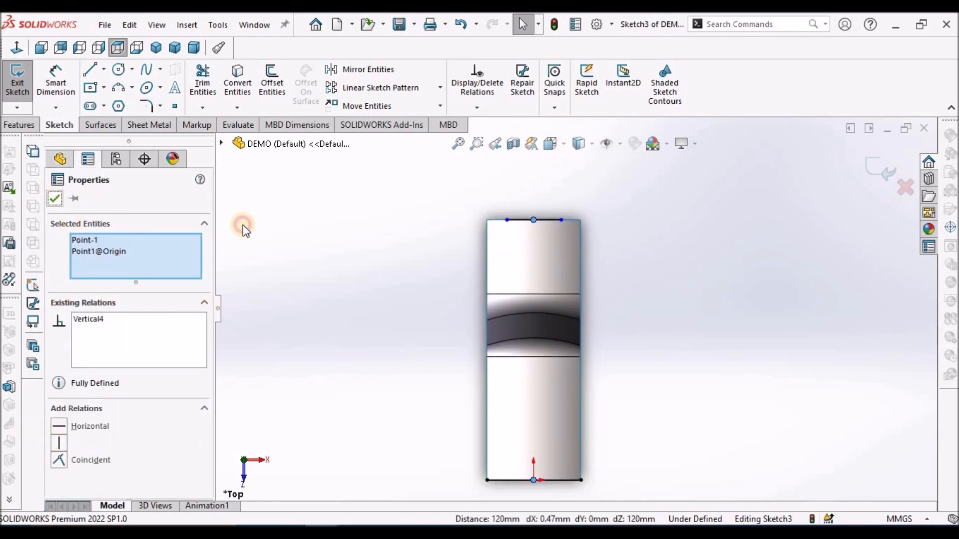
Draw a vertical line about 50 mm long from the short line's left end toward the origin side.
{"action": "left_click", "coordinate": [93, 70]}
{"action": "scroll", "coordinate": [524, 239], "scroll_direction": "down", "scroll_amount": 2}
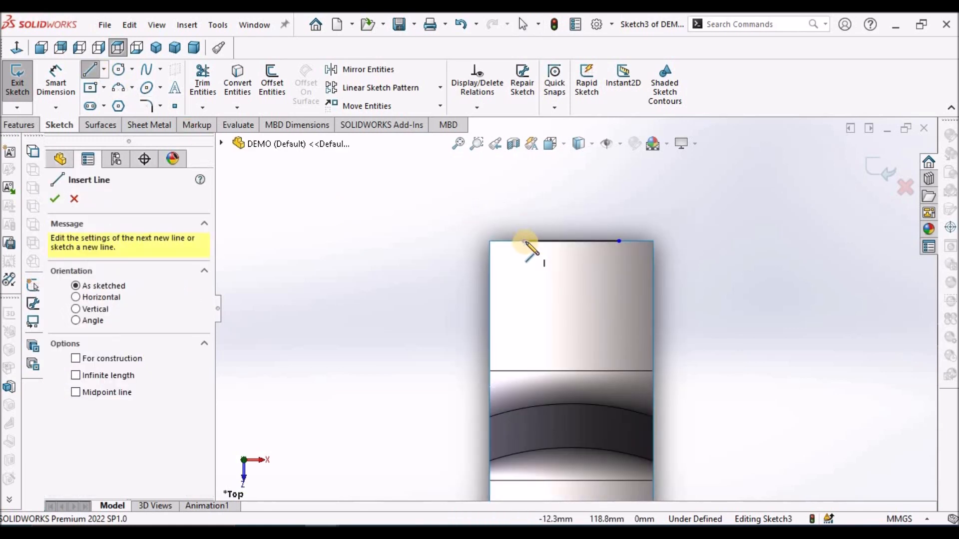
{"action": "left_click", "coordinate": [526, 242]}
{"action": "scroll", "coordinate": [552, 394], "scroll_direction": "up", "scroll_amount": 2}
{"action": "scroll", "coordinate": [552, 385], "scroll_direction": "down", "scroll_amount": 4}
{"action": "left_click", "coordinate": [564, 316]}
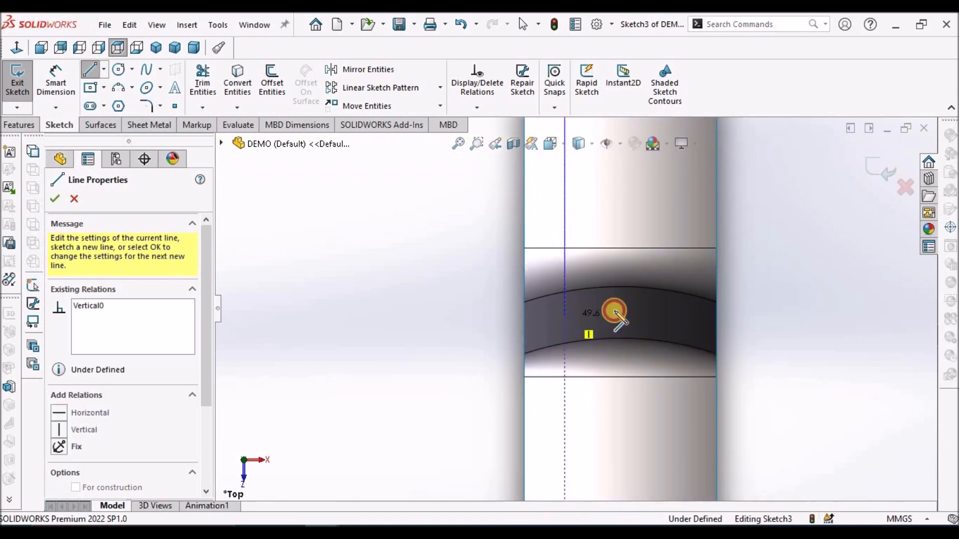
{"action": "scroll", "coordinate": [657, 294], "scroll_direction": "up", "scroll_amount": 4}
{"action": "right_click", "coordinate": [663, 238]}
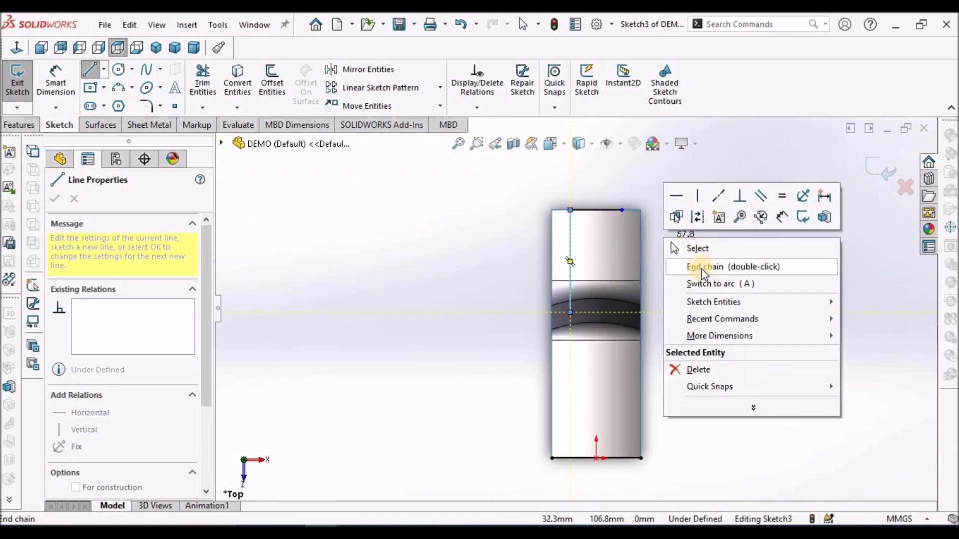
{"action": "left_click", "coordinate": [696, 265]}
Draw a second vertical line about 52 mm long from the short line's right end, ending in the bend area.
{"action": "left_click", "coordinate": [621, 210]}
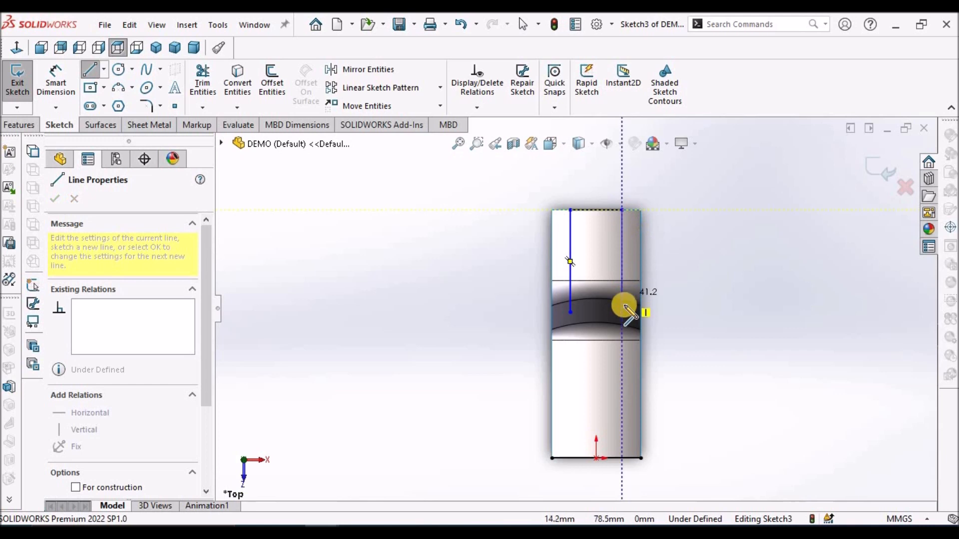
{"action": "left_click", "coordinate": [622, 316]}
{"action": "right_click", "coordinate": [740, 203]}
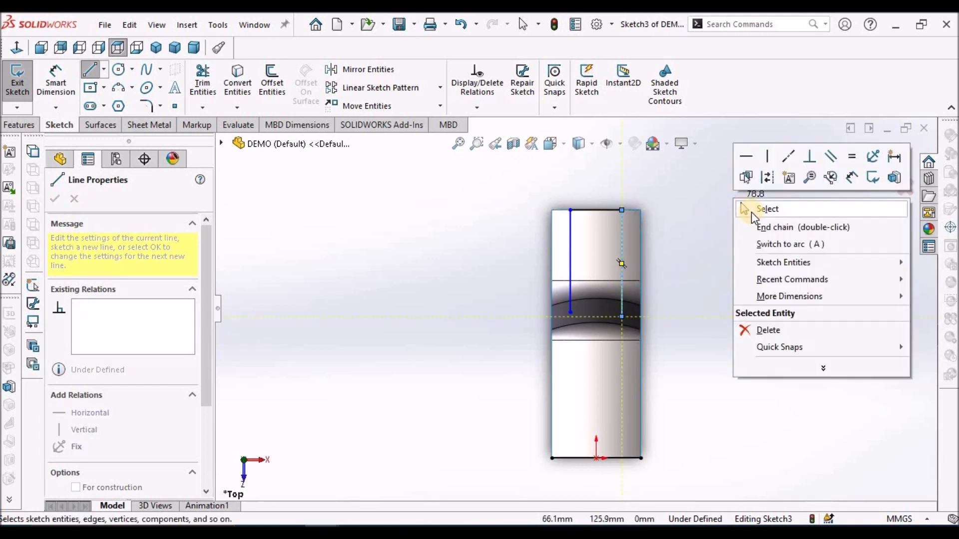
{"action": "left_click", "coordinate": [750, 209]}
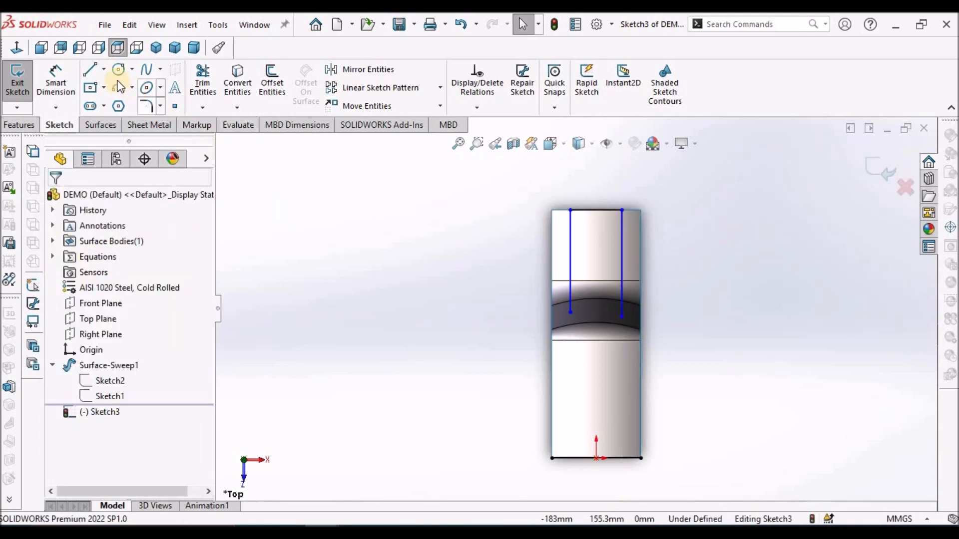
Draw a vertical centerline from the origin to the midpoint of the short line.
{"action": "left_click", "coordinate": [103, 70]}
{"action": "left_click", "coordinate": [120, 103]}
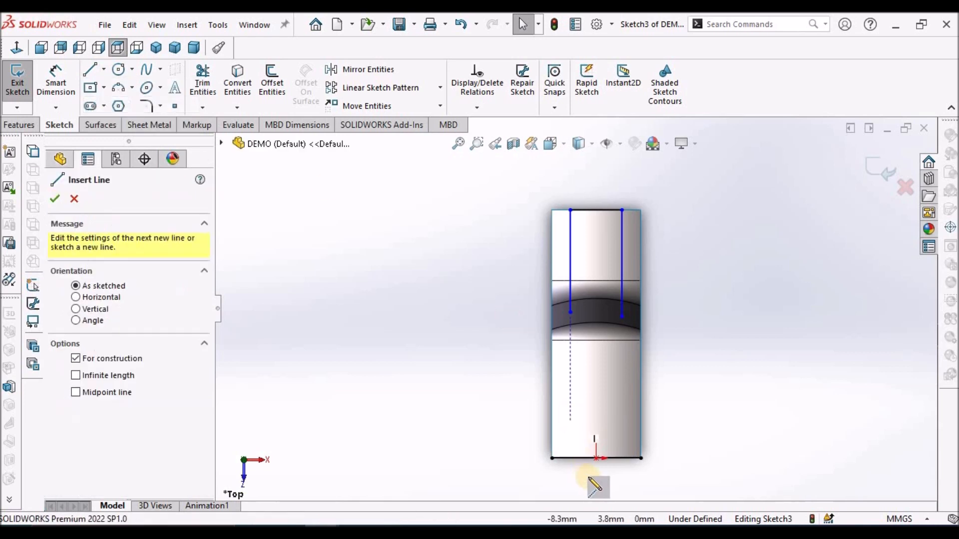
{"action": "left_click", "coordinate": [596, 458]}
{"action": "left_click", "coordinate": [596, 210]}
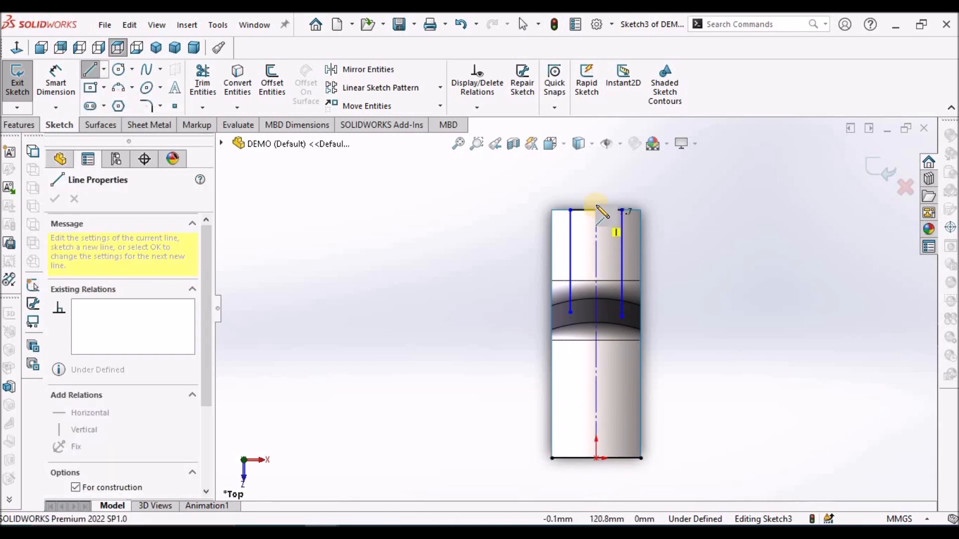
{"action": "right_click", "coordinate": [487, 200]}
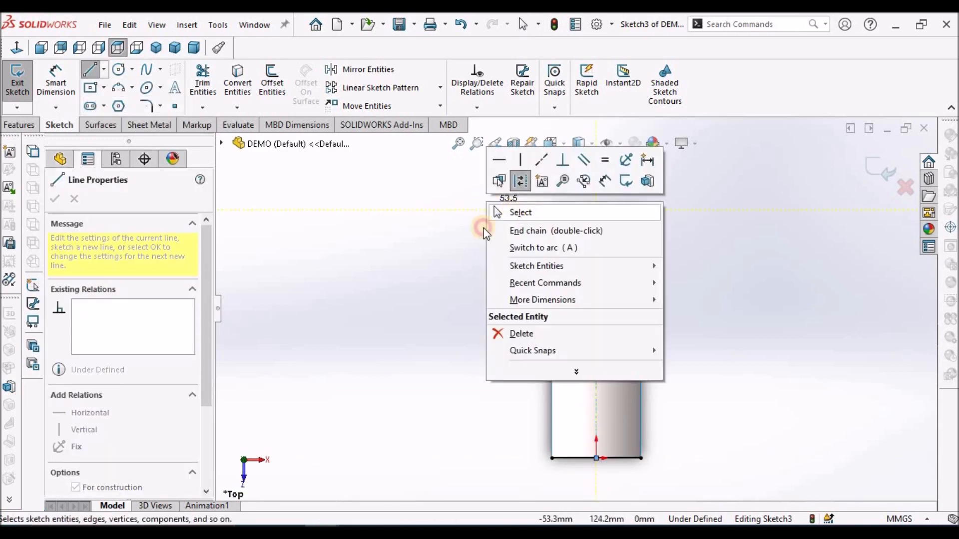
{"action": "left_click", "coordinate": [514, 212]}
Make the two vertical lines symmetric about the centerline.
{"action": "scroll", "coordinate": [704, 274], "scroll_direction": "down", "scroll_amount": 3}
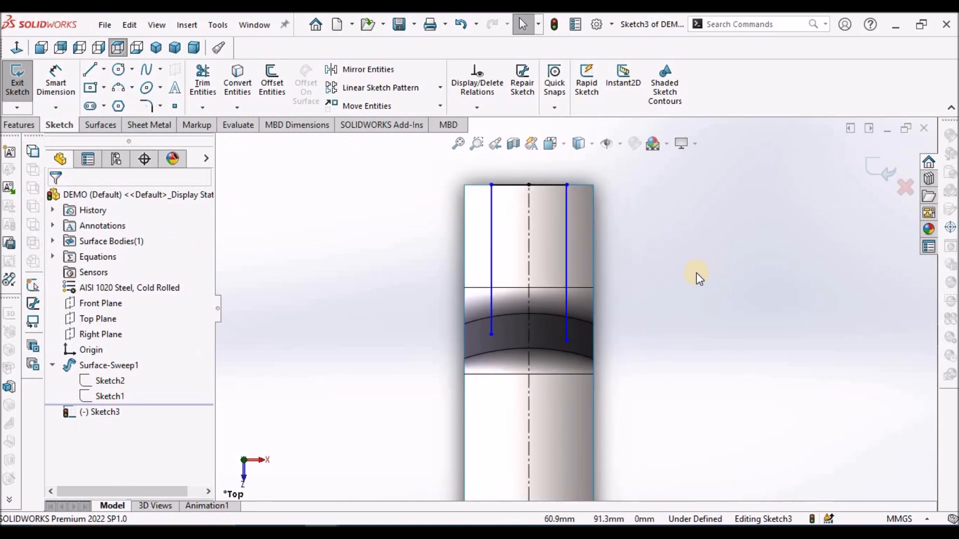
{"action": "left_click", "coordinate": [492, 227]}
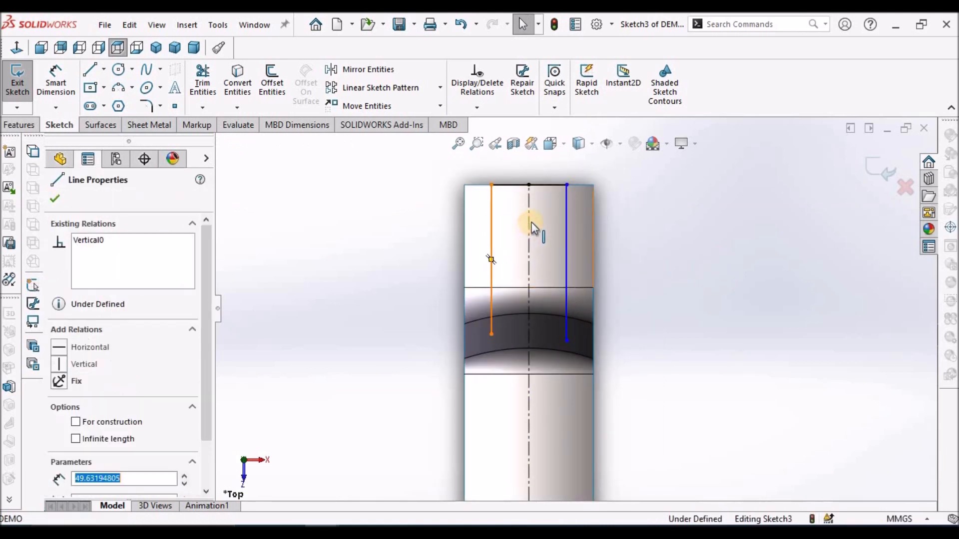
{"action": "left_click", "coordinate": [565, 220], "text": "ctrl"}
{"action": "left_click", "coordinate": [529, 222], "text": "ctrl"}
{"action": "left_click_drag", "start_coordinate": [211, 401], "coordinate": [206, 449]}
{"action": "left_click", "coordinate": [58, 444]}
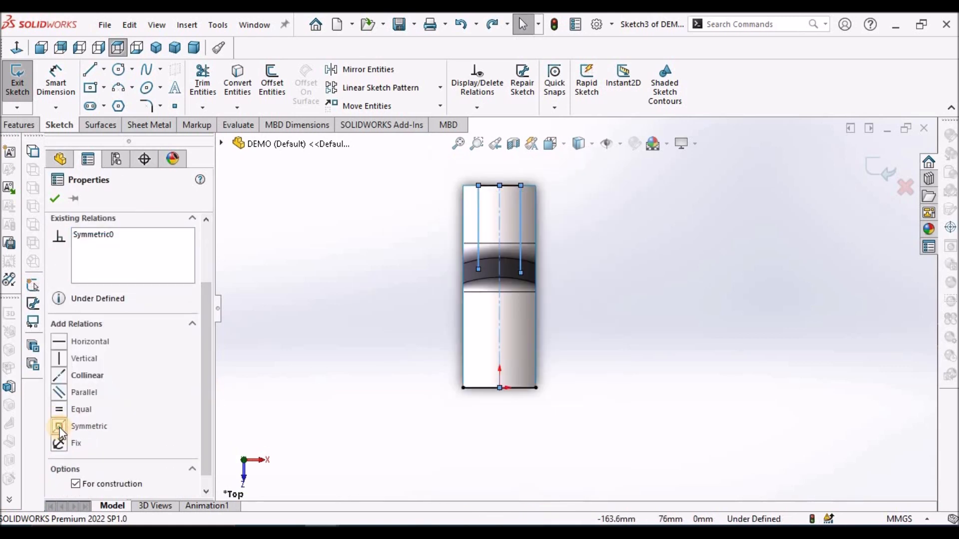
{"action": "left_click", "coordinate": [54, 201]}
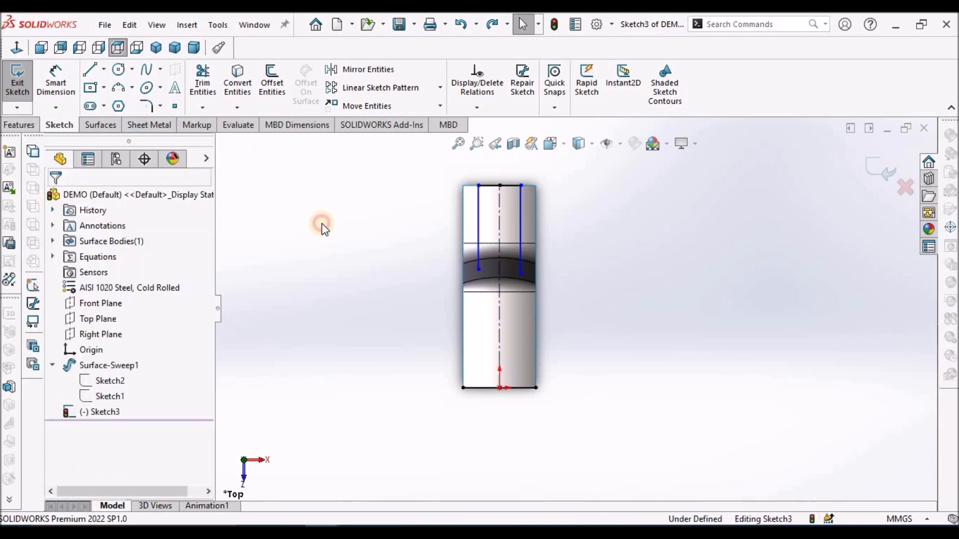
Draw two slanted lines joining the free ends of the vertical lines to the corresponding ends of the converted line at the origin.
{"action": "scroll", "coordinate": [611, 254], "scroll_direction": "down", "scroll_amount": 2}
{"action": "right_click_drag", "start_coordinate": [610, 254], "coordinate": [614, 237]}
{"action": "right_click", "coordinate": [614, 238]}
{"action": "left_click", "coordinate": [630, 259]}
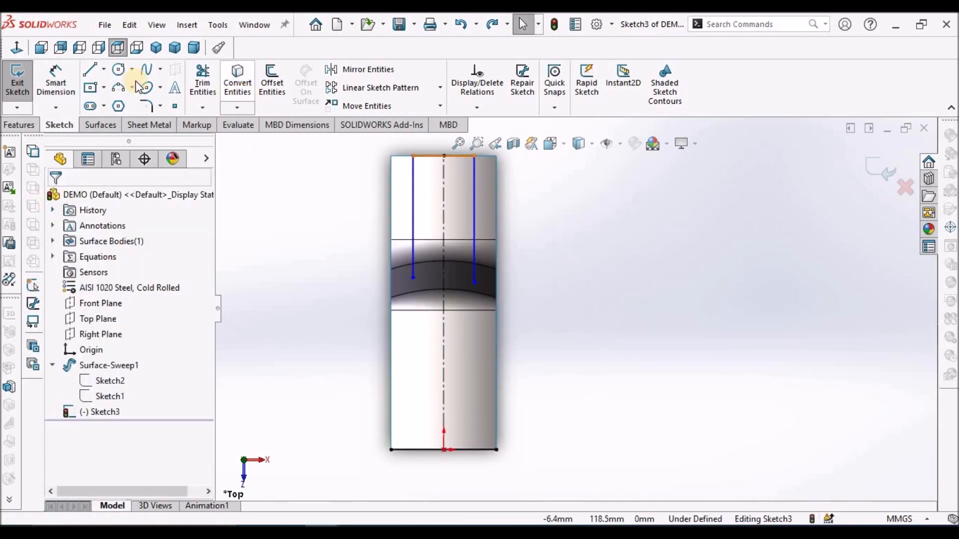
{"action": "left_click", "coordinate": [94, 74]}
{"action": "left_click", "coordinate": [414, 278]}
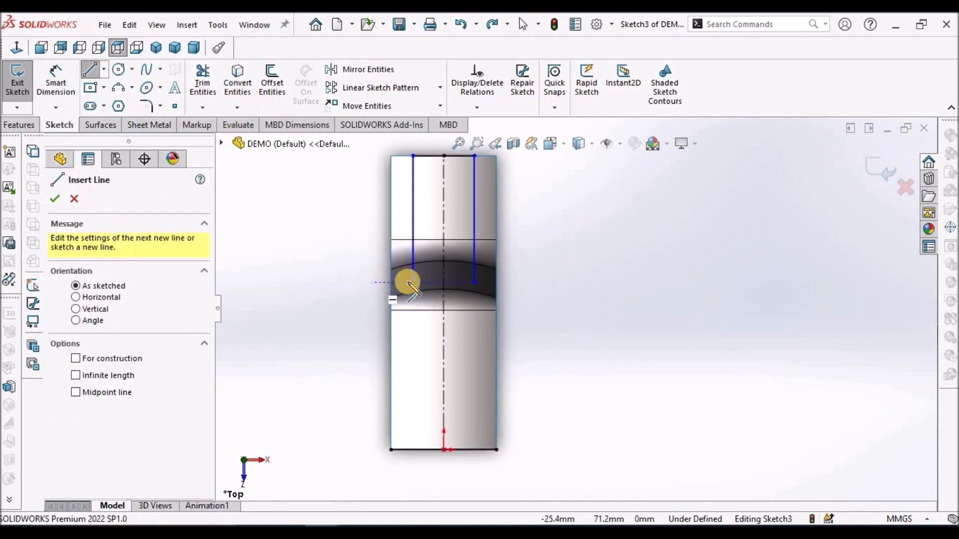
{"action": "left_click", "coordinate": [391, 451]}
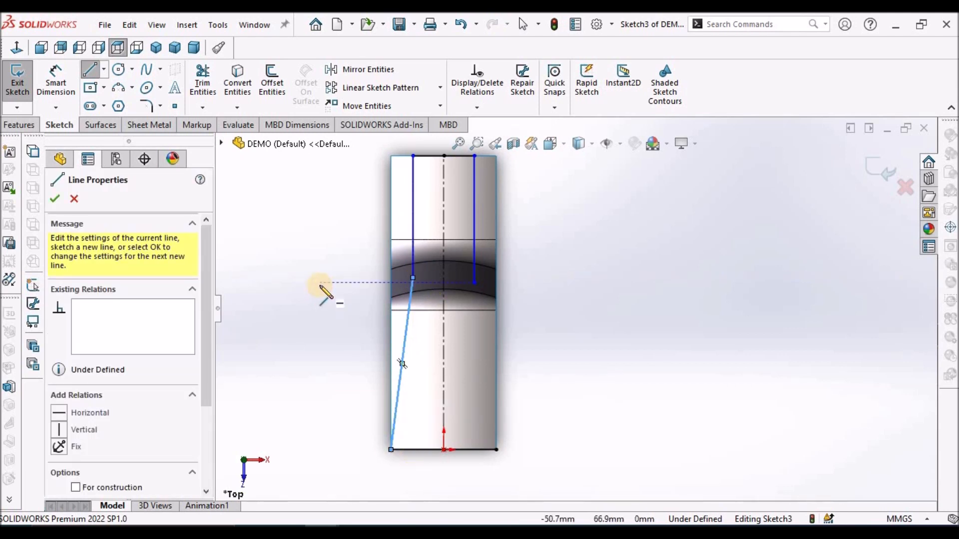
{"action": "left_click", "coordinate": [473, 285]}
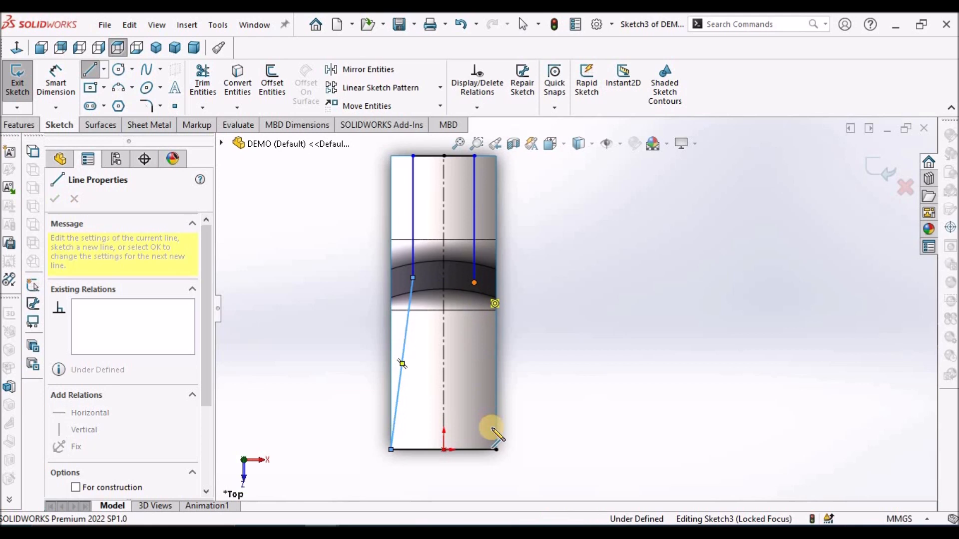
{"action": "left_click", "coordinate": [496, 450]}
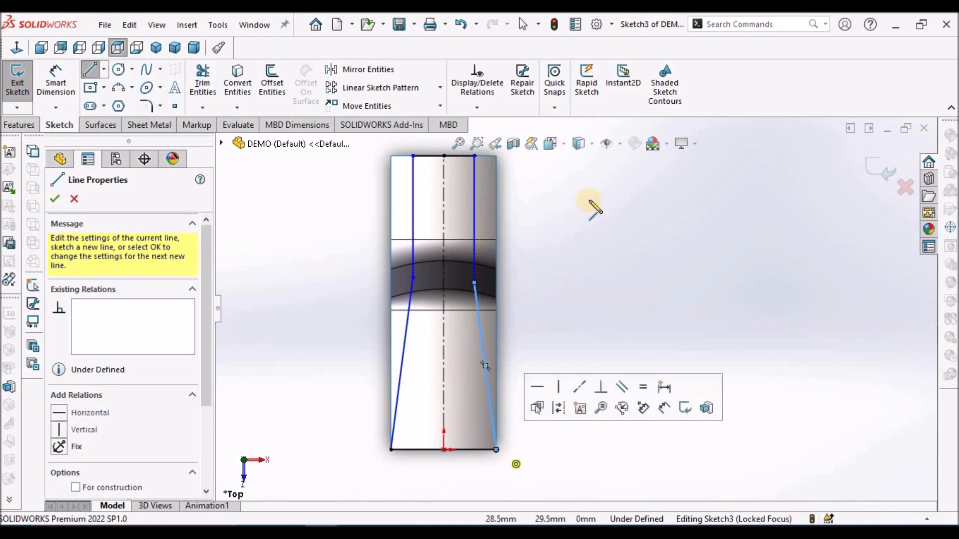
{"action": "right_click", "coordinate": [593, 203]}
{"action": "left_click", "coordinate": [622, 211]}
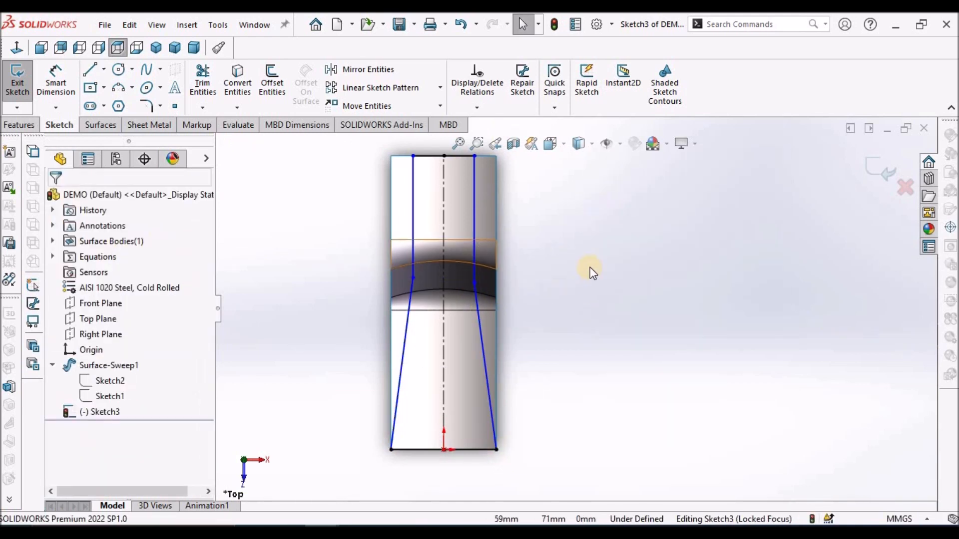
Add an Equal relation between the two slanted lines.
{"action": "left_click", "coordinate": [481, 358]}
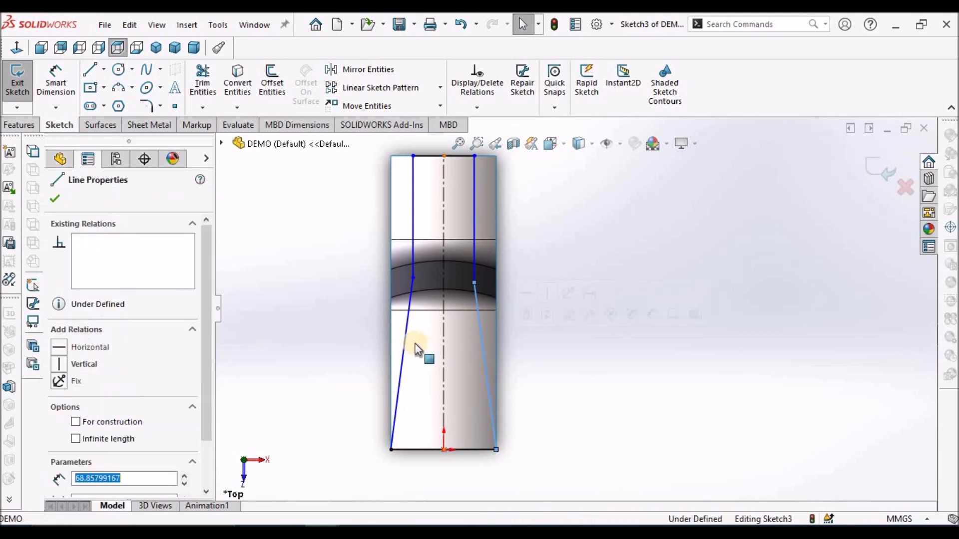
{"action": "left_click", "coordinate": [402, 356], "text": "ctrl"}
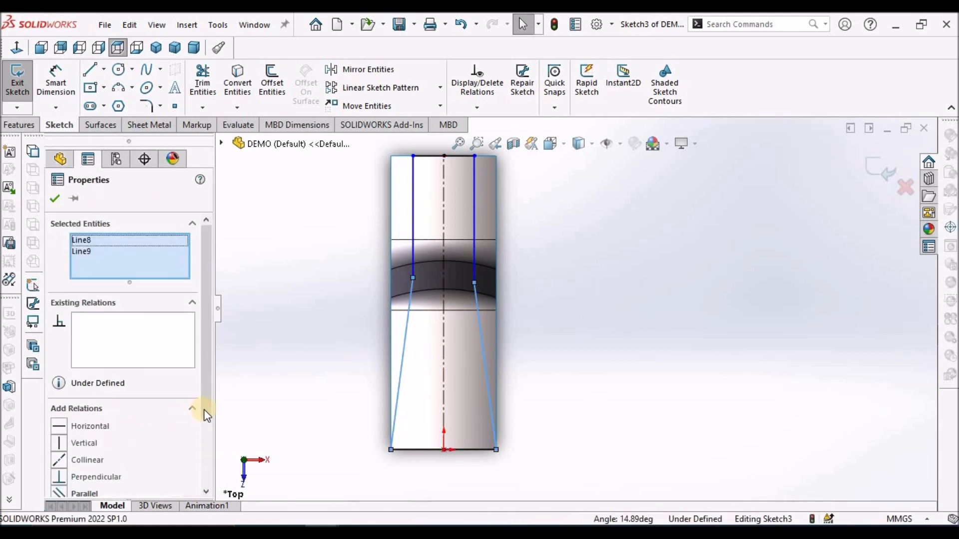
{"action": "scroll", "coordinate": [203, 409], "scroll_direction": "down", "scroll_amount": 3}
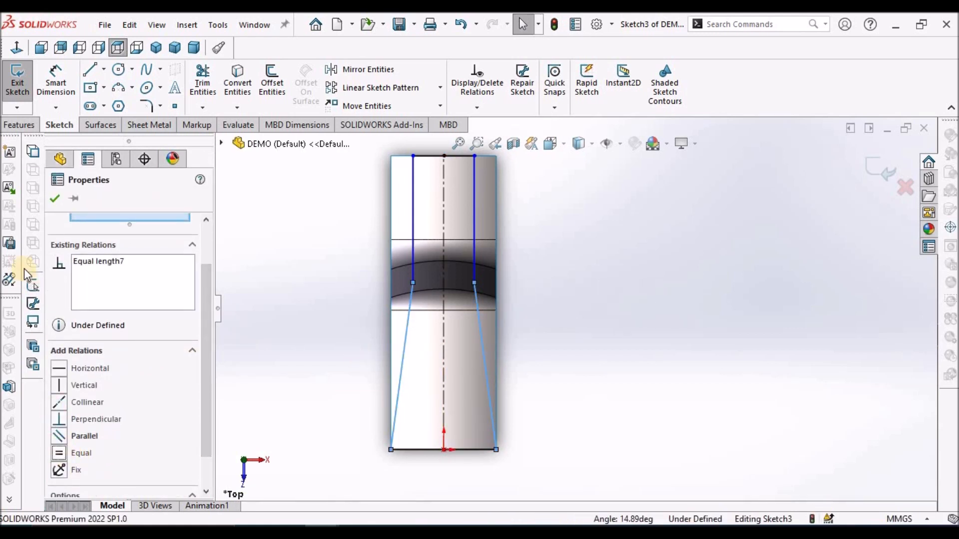
{"action": "key", "text": "Escape"}
Dimension the angle between the left vertical line and the left slanted line as 172 degrees.
{"action": "left_click", "coordinate": [55, 83]}
{"action": "left_click", "coordinate": [411, 246]}
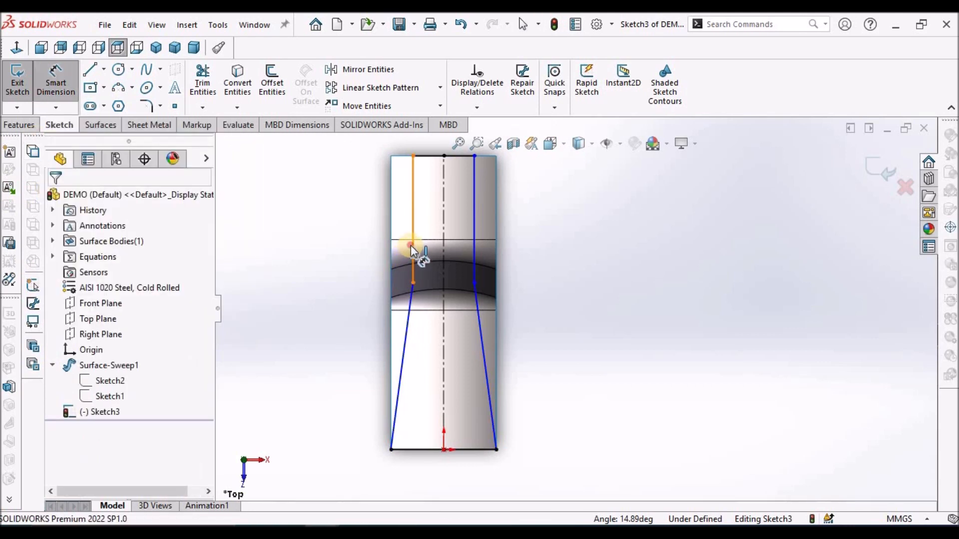
{"action": "left_click", "coordinate": [408, 322]}
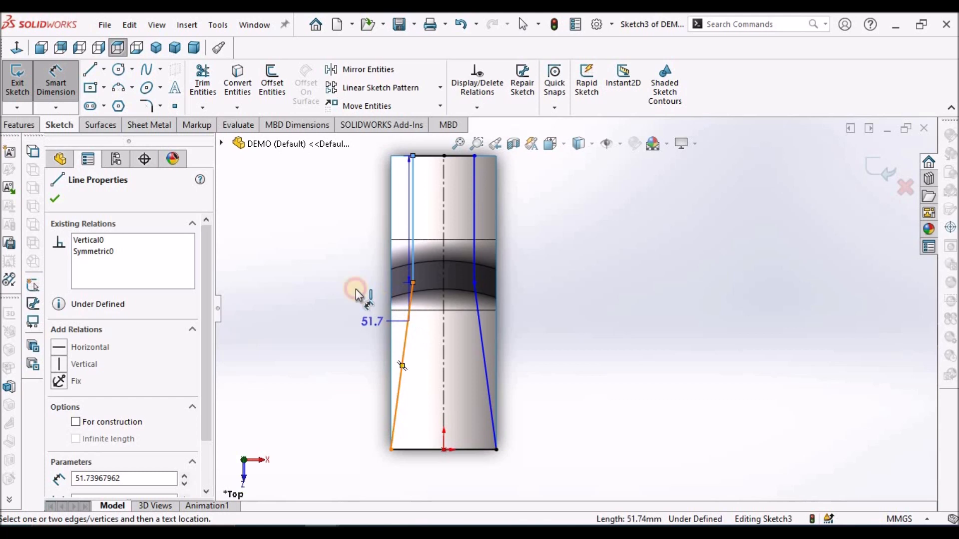
{"action": "left_click", "coordinate": [349, 287]}
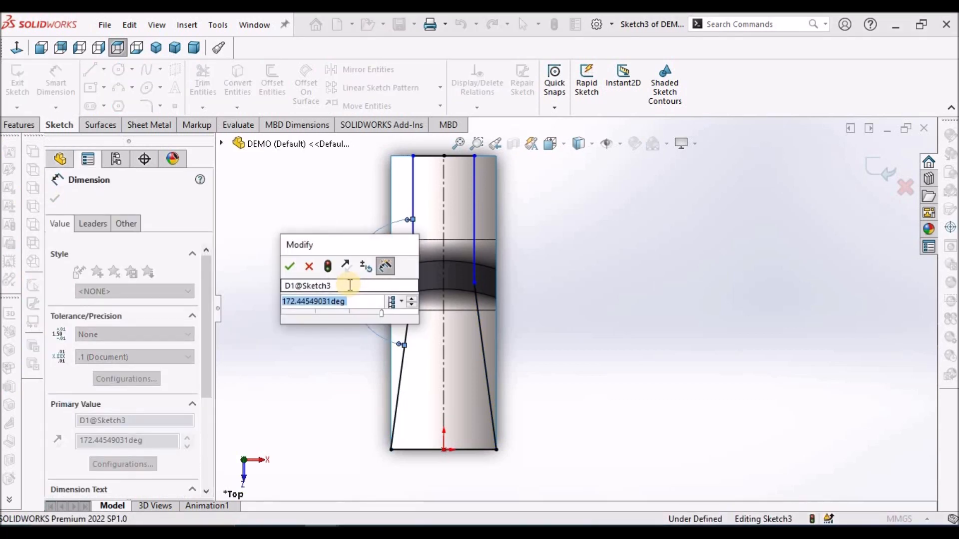
{"action": "type", "text": "172"}
{"action": "key", "text": "Return"}
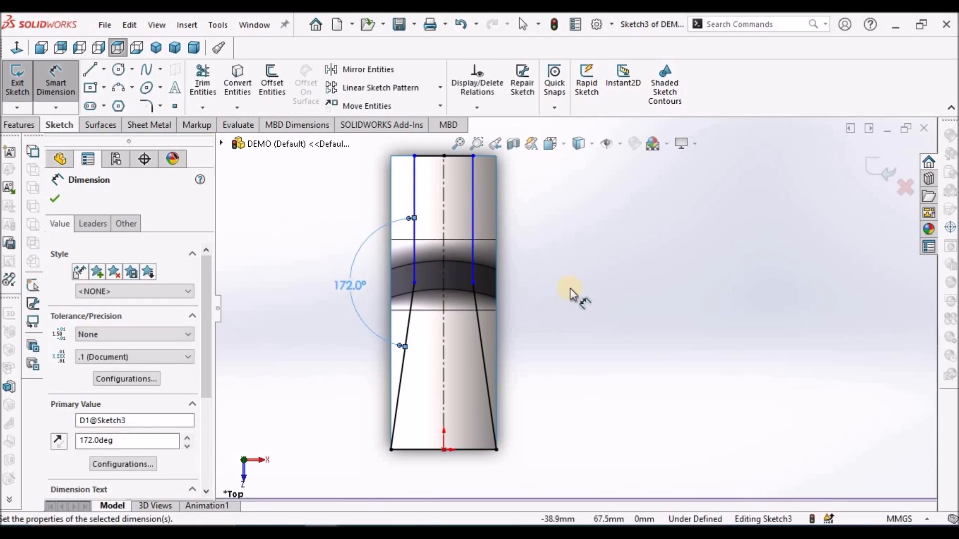
Round the two corners at the outline's narrow end with 10 mm sketch fillets, accepting the removal of the conflicting relations.
{"action": "left_click", "coordinate": [574, 292]}
{"action": "right_click", "coordinate": [584, 235]}
{"action": "left_click", "coordinate": [610, 274]}
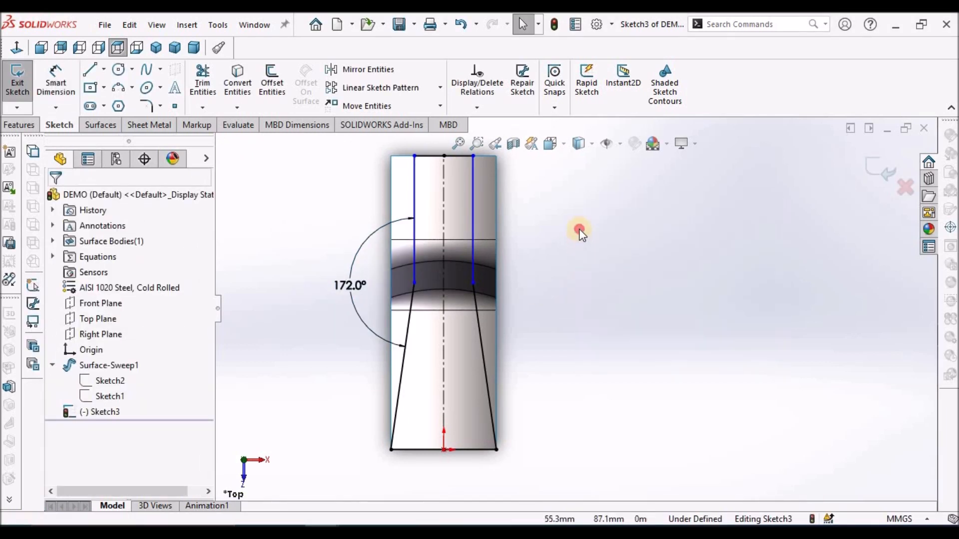
{"action": "left_click", "coordinate": [146, 105]}
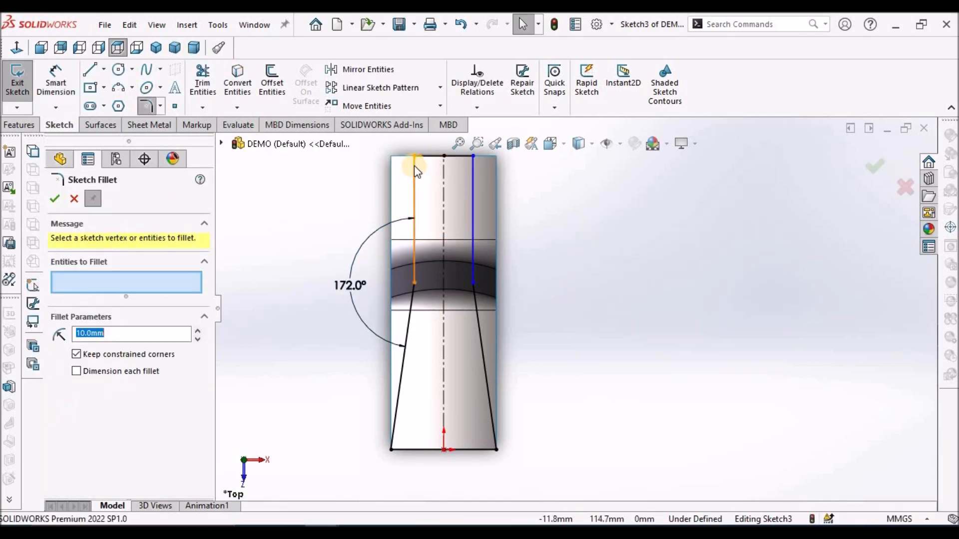
{"action": "scroll", "coordinate": [414, 166], "scroll_direction": "down", "scroll_amount": 1}
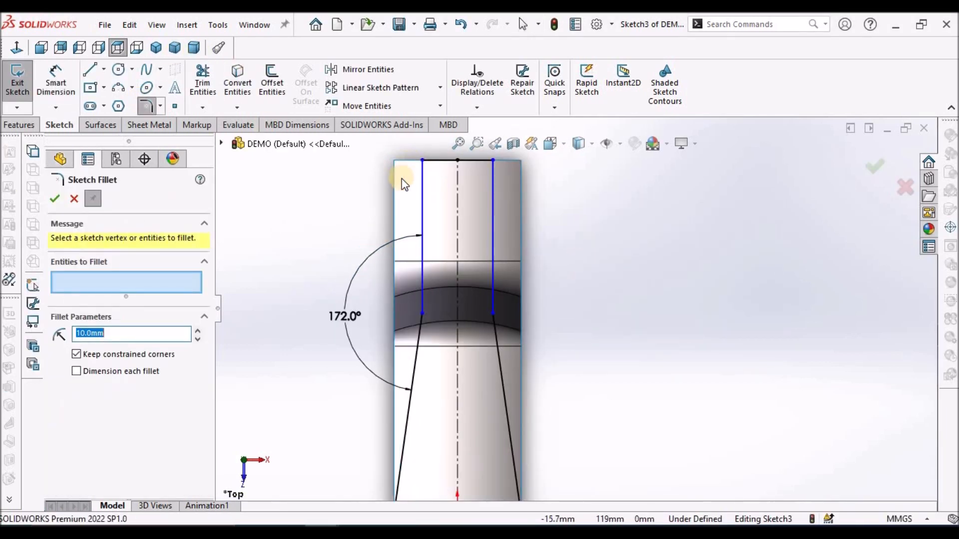
{"action": "left_click", "coordinate": [423, 161]}
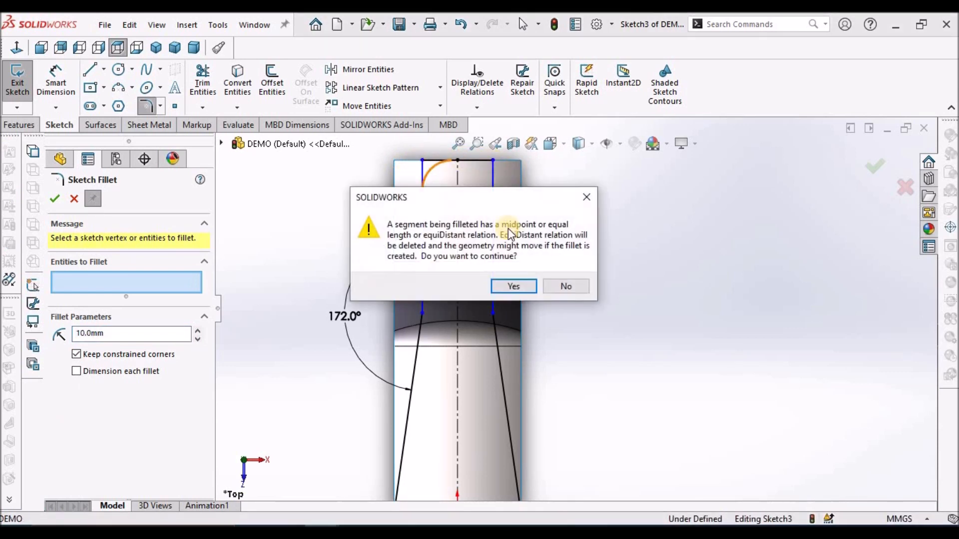
{"action": "left_click", "coordinate": [513, 286]}
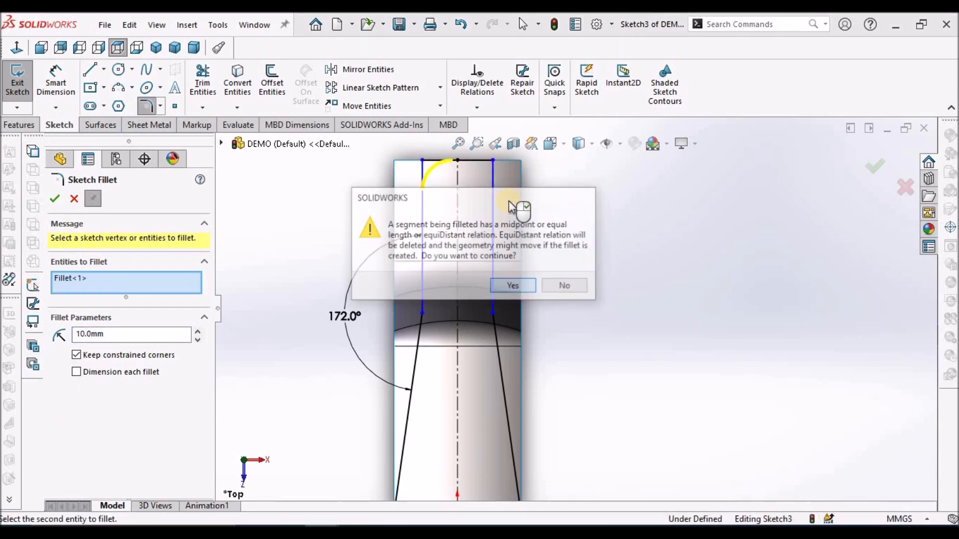
{"action": "left_click", "coordinate": [493, 160]}
{"action": "left_click", "coordinate": [514, 286]}
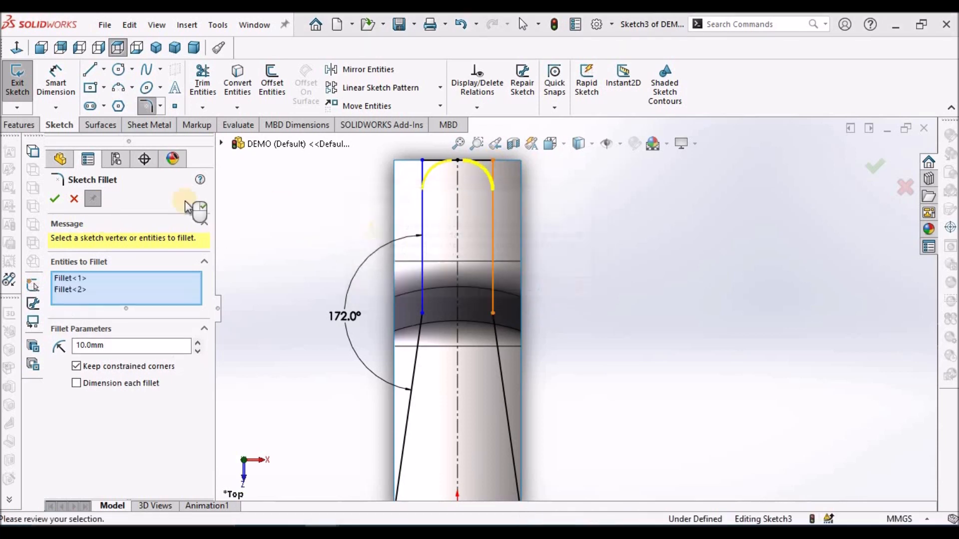
{"action": "left_click", "coordinate": [55, 199]}
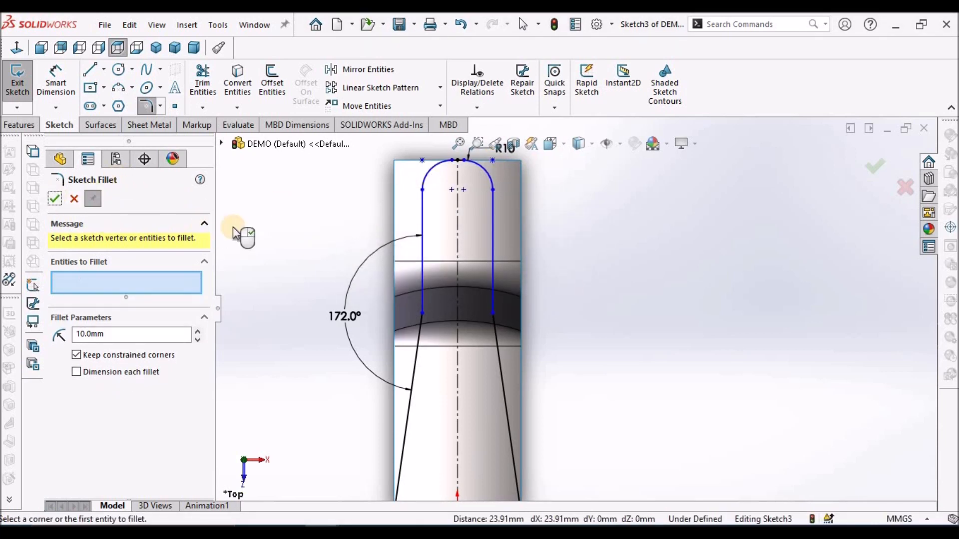
{"action": "left_click", "coordinate": [74, 199]}
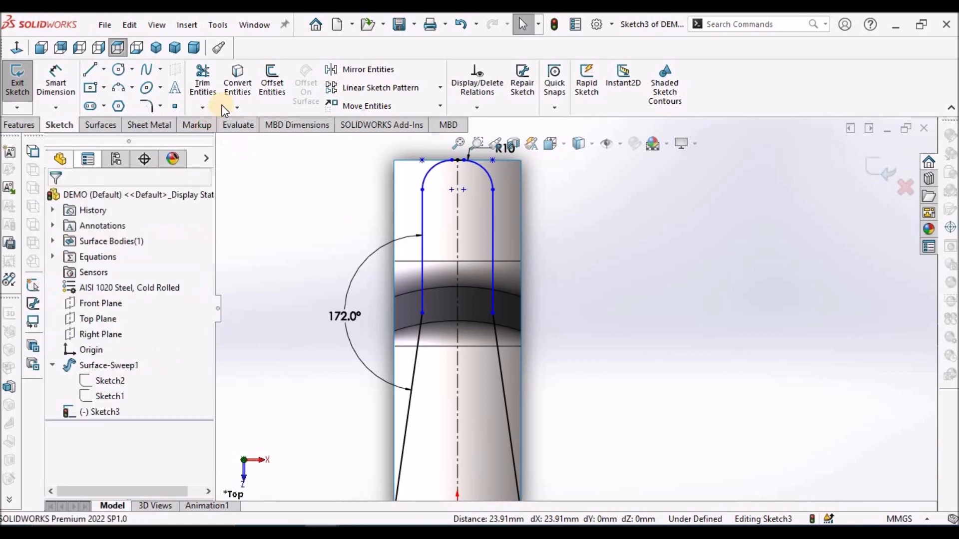
Add 50 mm sketch fillets at the two corners where the vertical lines meet the slanted lines.
{"action": "left_click", "coordinate": [146, 105]}
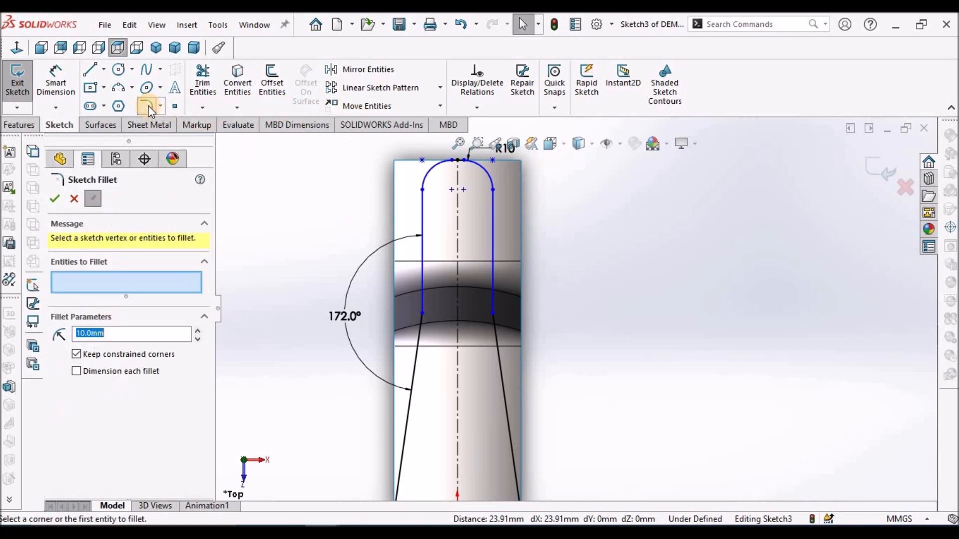
{"action": "scroll", "coordinate": [542, 361], "scroll_direction": "down", "scroll_amount": 2}
{"action": "scroll", "coordinate": [542, 360], "scroll_direction": "down", "scroll_amount": 1}
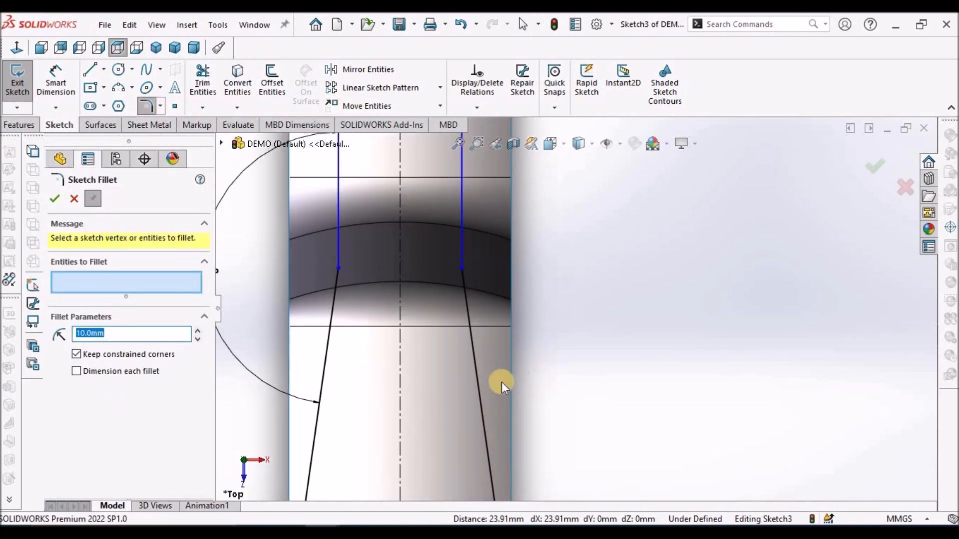
{"action": "left_click", "coordinate": [338, 271]}
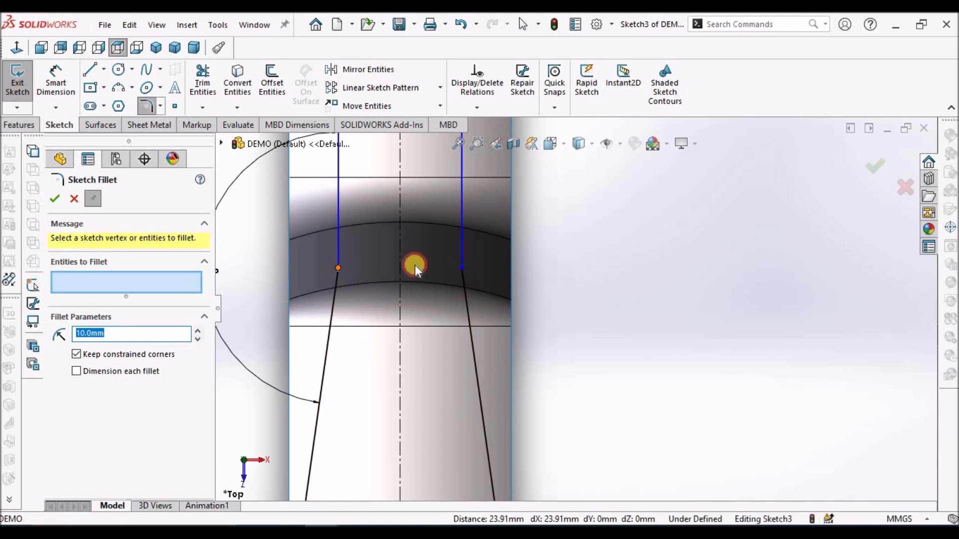
{"action": "left_click", "coordinate": [488, 285]}
{"action": "left_click", "coordinate": [135, 333]}
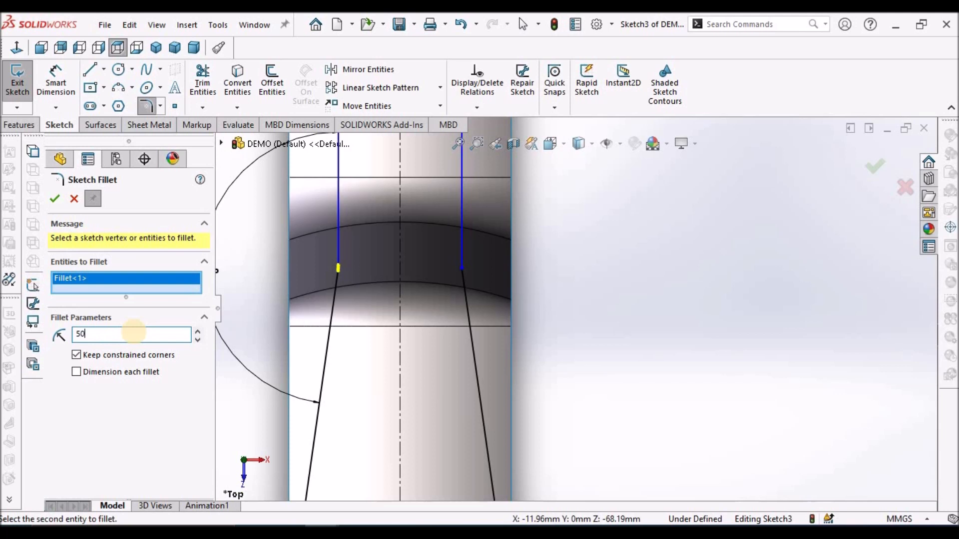
{"action": "left_click", "coordinate": [119, 287]}
{"action": "left_click", "coordinate": [462, 269]}
{"action": "left_click", "coordinate": [510, 285]}
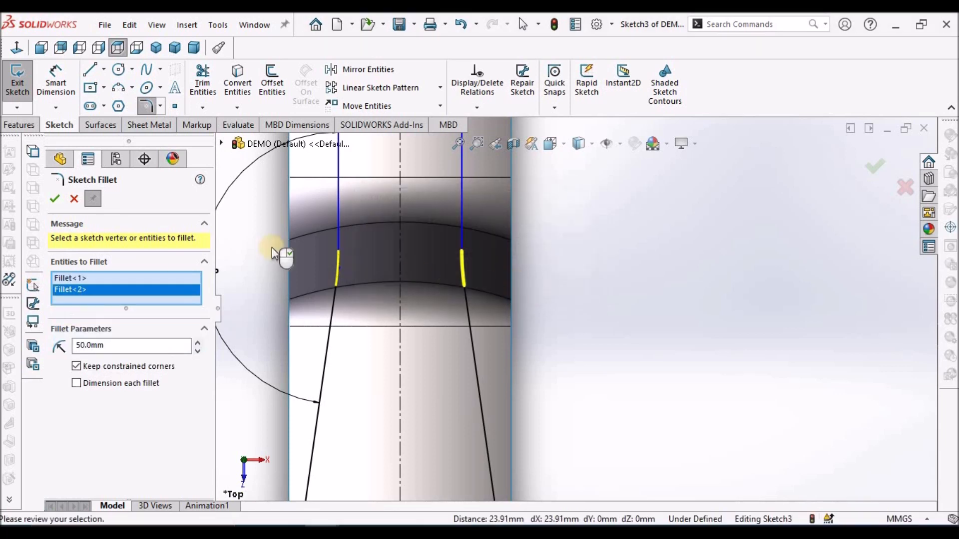
{"action": "left_click", "coordinate": [54, 199]}
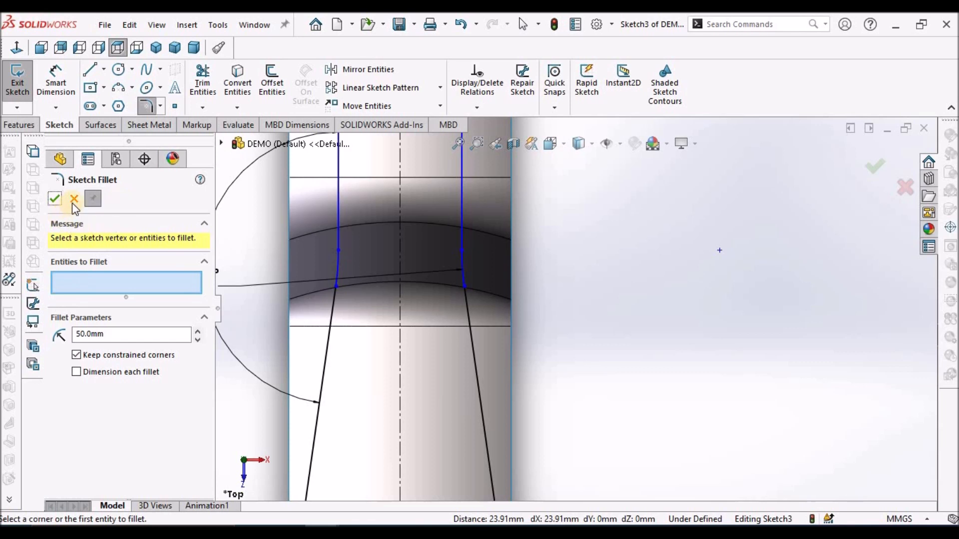
{"action": "key", "text": "Escape"}
{"action": "left_click", "coordinate": [594, 278]}
{"action": "scroll", "coordinate": [594, 278], "scroll_direction": "up", "scroll_amount": 6}
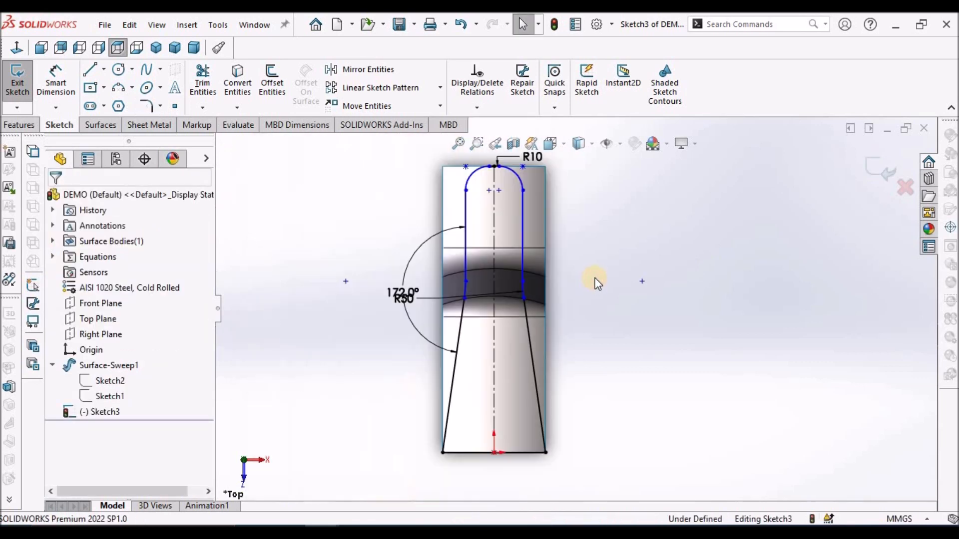
Switch the display to Hidden Lines Removed and dimension the right vertical line's length as 37.5 mm.
{"action": "left_click", "coordinate": [591, 145]}
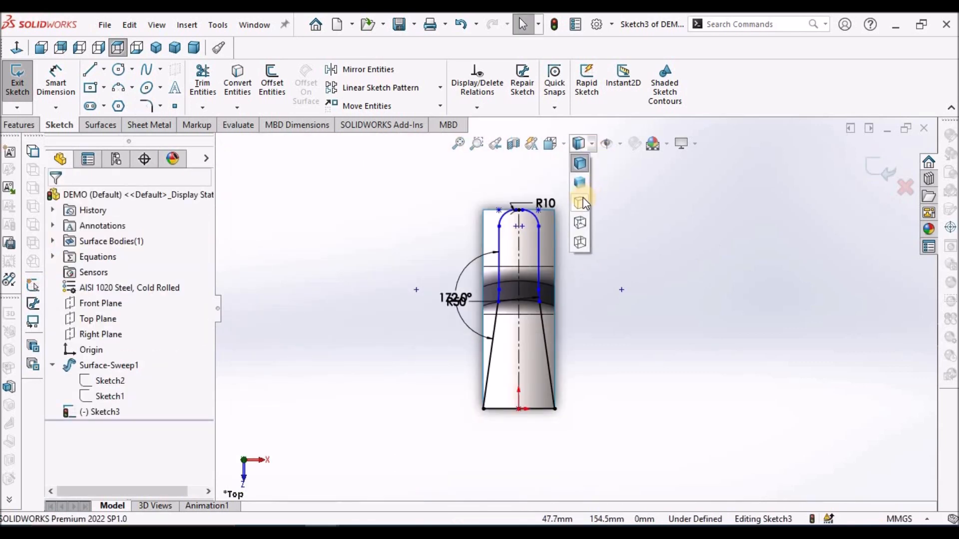
{"action": "left_click", "coordinate": [583, 202]}
{"action": "scroll", "coordinate": [578, 265], "scroll_direction": "down", "scroll_amount": 1}
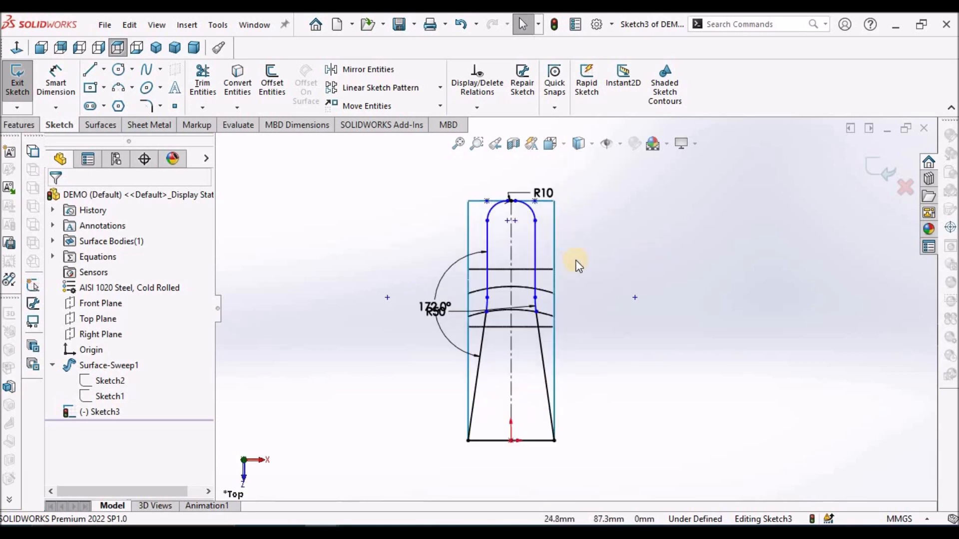
{"action": "scroll", "coordinate": [574, 264], "scroll_direction": "down", "scroll_amount": 3}
{"action": "scroll", "coordinate": [575, 317], "scroll_direction": "down", "scroll_amount": 1}
{"action": "left_click", "coordinate": [56, 83]}
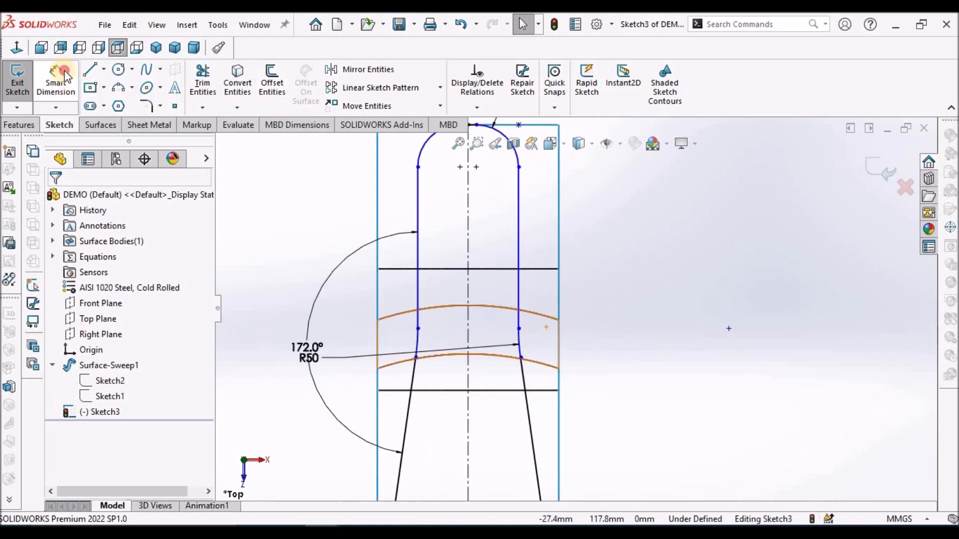
{"action": "left_click", "coordinate": [520, 227]}
{"action": "left_click", "coordinate": [647, 228]}
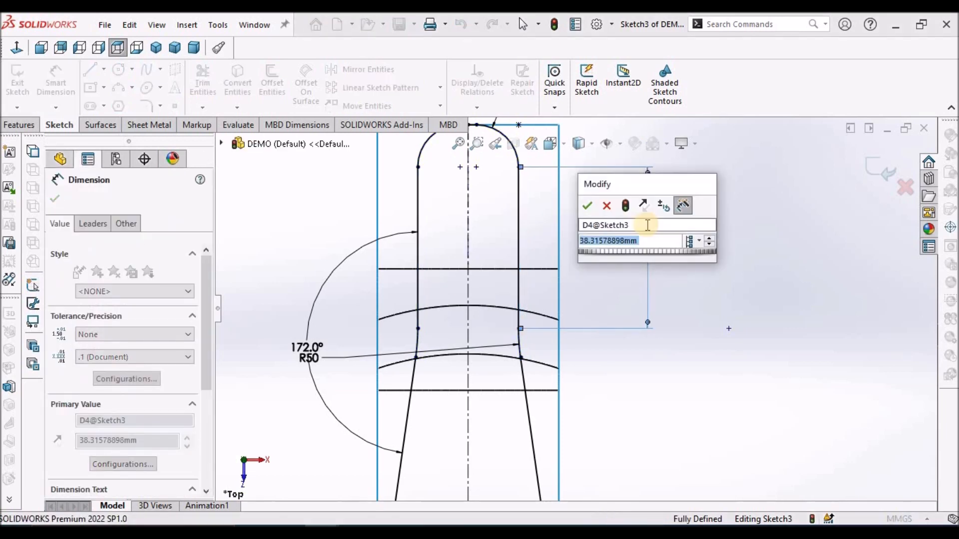
{"action": "type", "text": "37"}
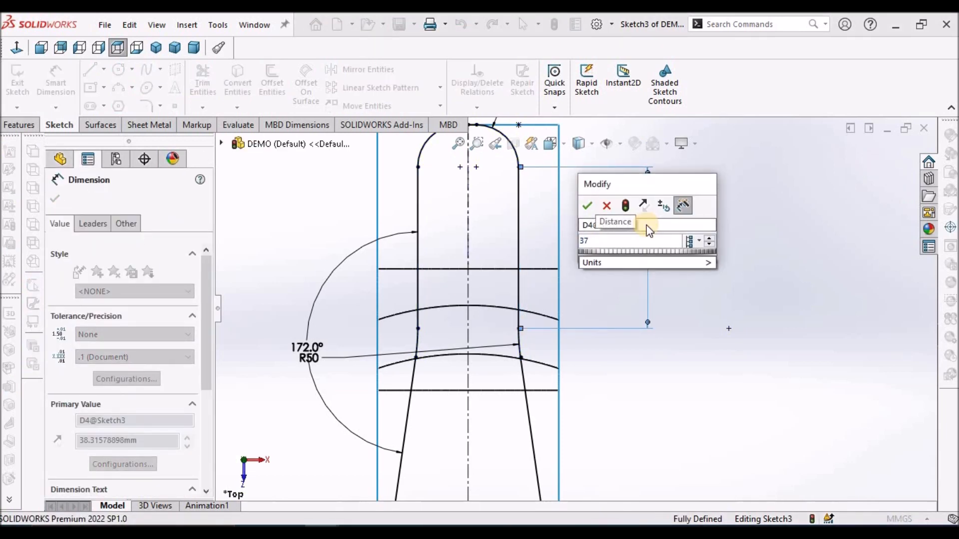
{"action": "type", "text": ".5"}
{"action": "key", "text": "Return"}
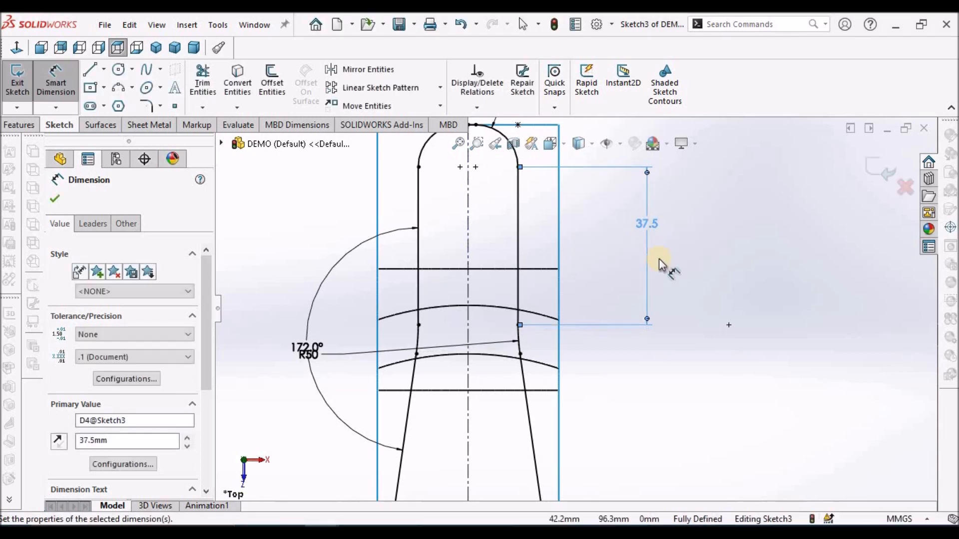
{"action": "right_click", "coordinate": [734, 314]}
{"action": "left_click", "coordinate": [745, 355]}
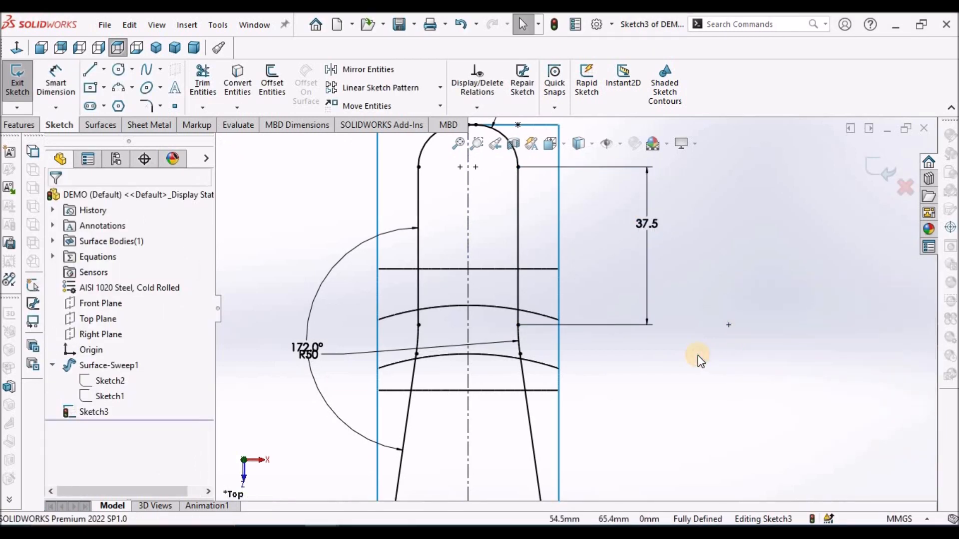
Exit the outline sketch and restore the Shaded With Edges display.
{"action": "key", "text": "f"}
{"action": "left_click", "coordinate": [878, 168]}
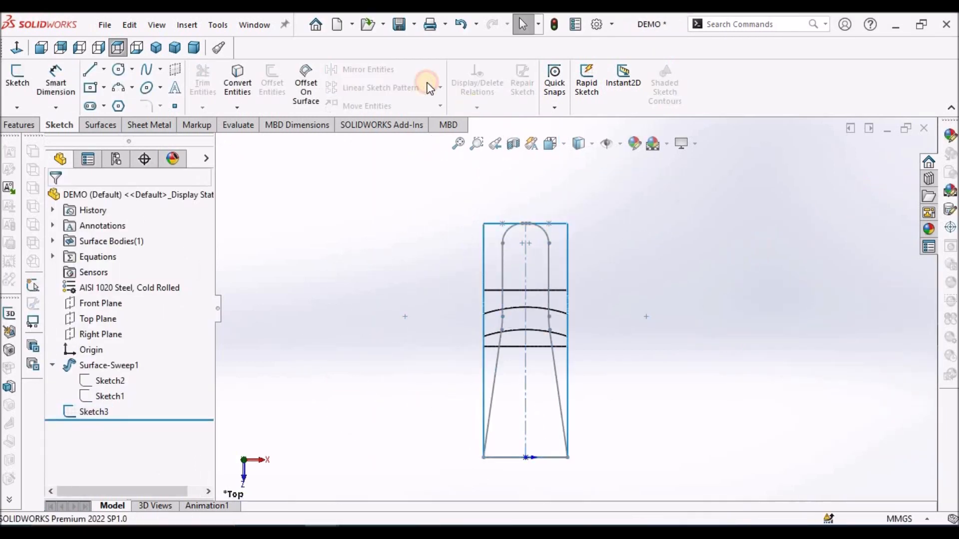
{"action": "left_click", "coordinate": [581, 144]}
{"action": "left_click", "coordinate": [591, 251]}
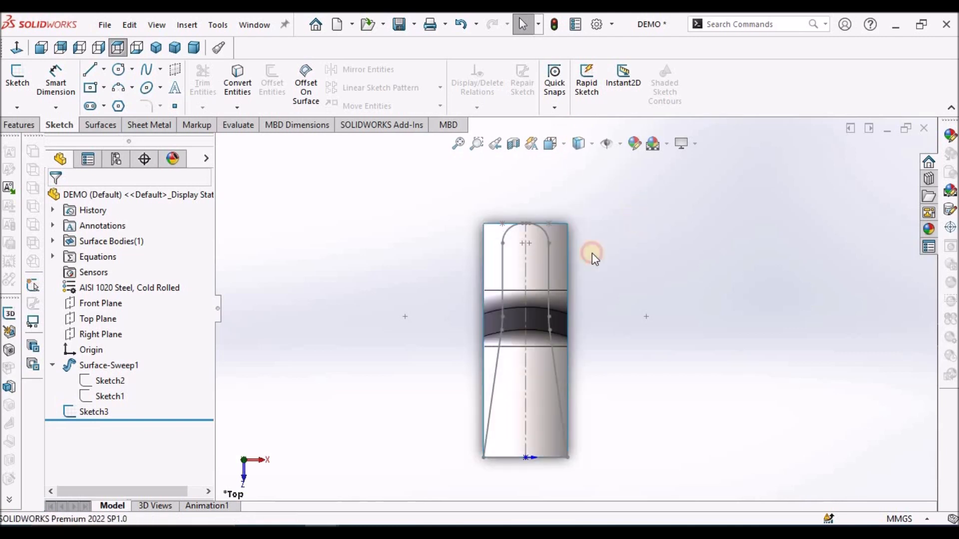
Save the part.
{"action": "middle_click_drag", "start_coordinate": [528, 203], "coordinate": [474, 224]}
{"action": "left_click", "coordinate": [397, 28]}
{"action": "scroll", "coordinate": [561, 304], "scroll_direction": "down", "scroll_amount": 5}
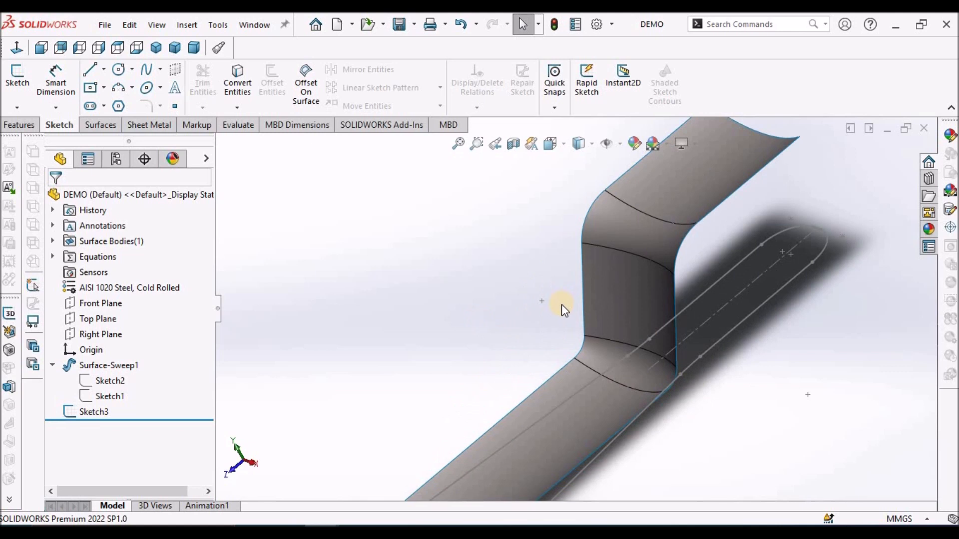
{"action": "scroll", "coordinate": [562, 304], "scroll_direction": "up", "scroll_amount": 5}
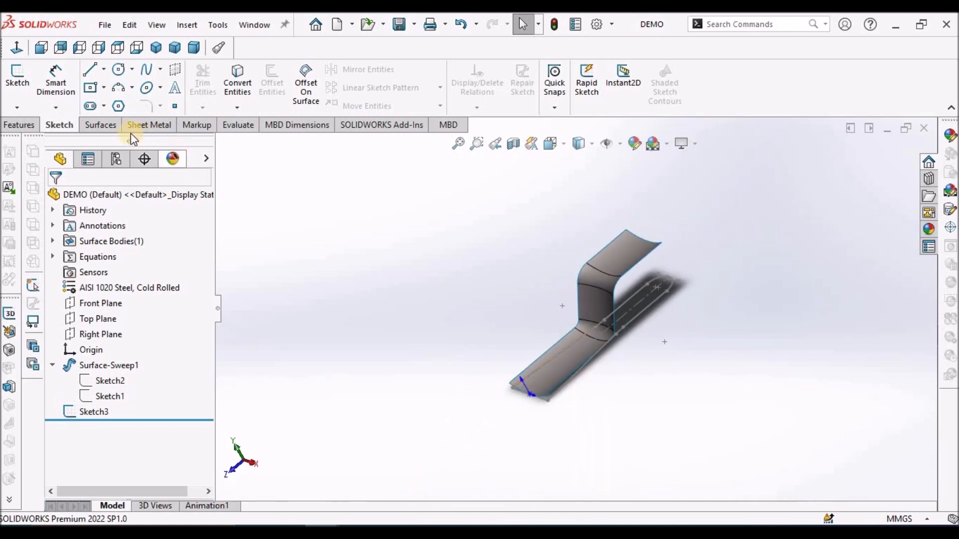
Trim the swept surface with the tapered outline sketch using a Standard trim, keeping the region inside the outline.
{"action": "left_click", "coordinate": [102, 125]}
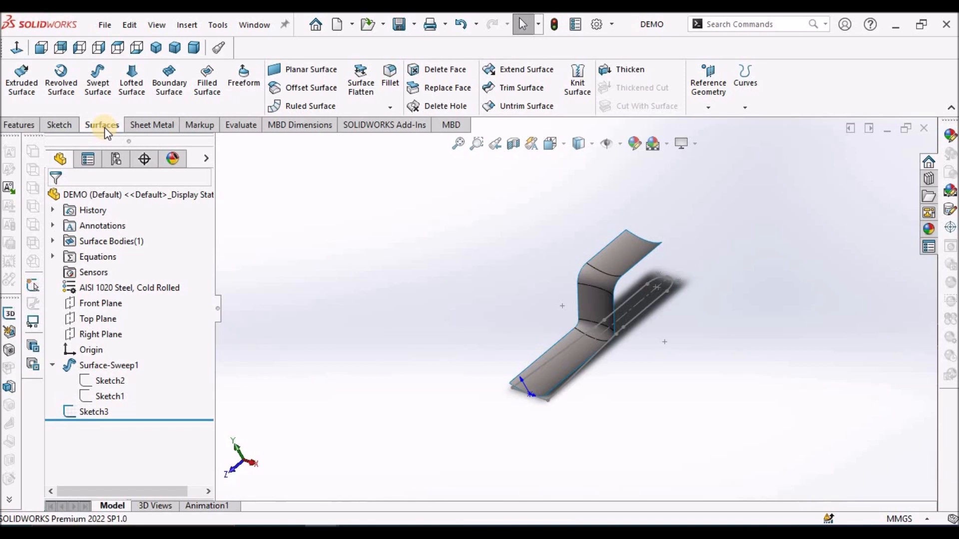
{"action": "left_click", "coordinate": [532, 86]}
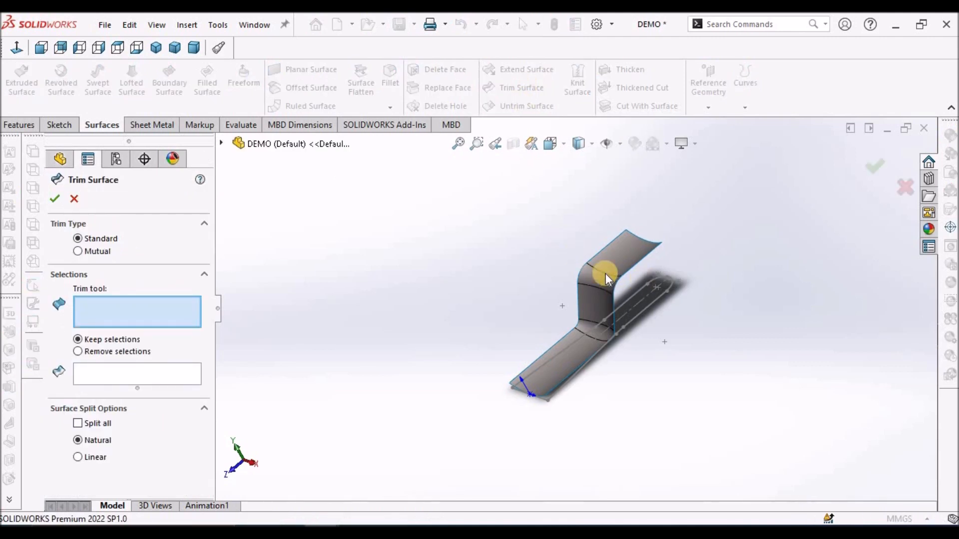
{"action": "scroll", "coordinate": [643, 283], "scroll_direction": "down", "scroll_amount": 2}
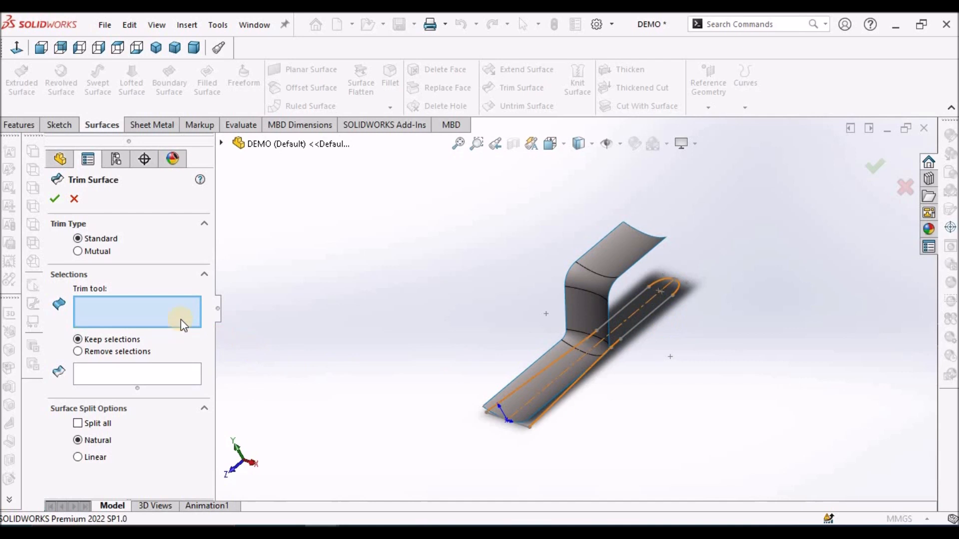
{"action": "left_click", "coordinate": [641, 322]}
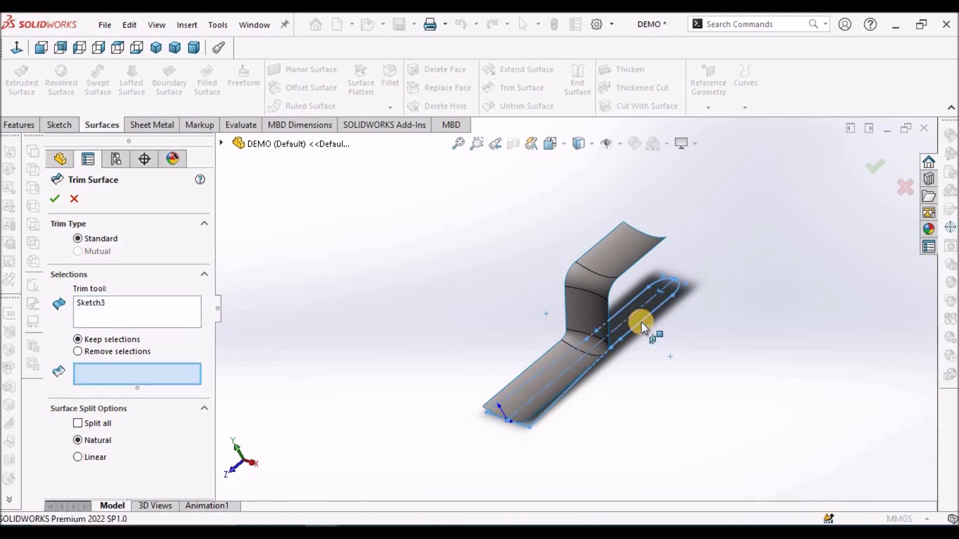
{"action": "middle_click_drag", "start_coordinate": [564, 239], "coordinate": [615, 253]}
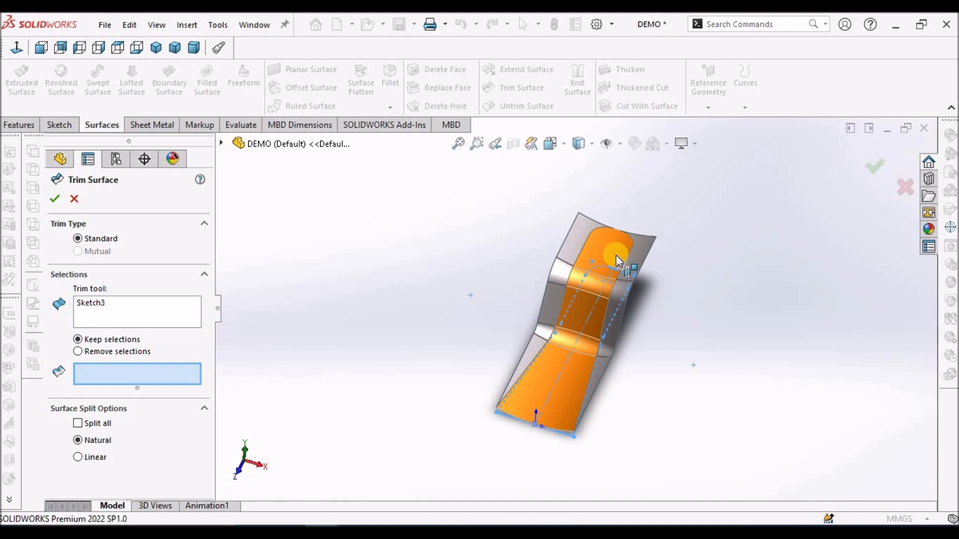
{"action": "left_click", "coordinate": [616, 256]}
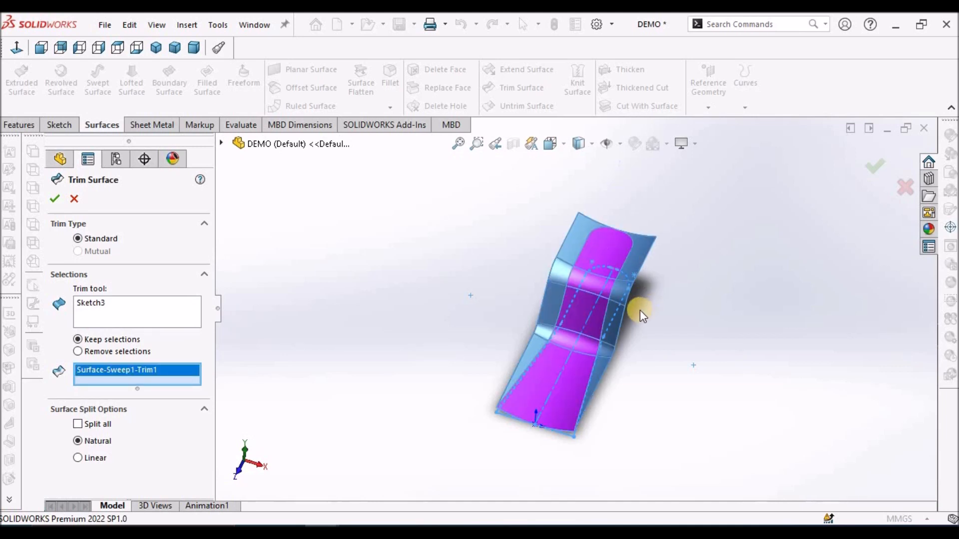
{"action": "scroll", "coordinate": [589, 319], "scroll_direction": "down", "scroll_amount": 5}
{"action": "middle_click_drag", "start_coordinate": [549, 306], "coordinate": [504, 259]}
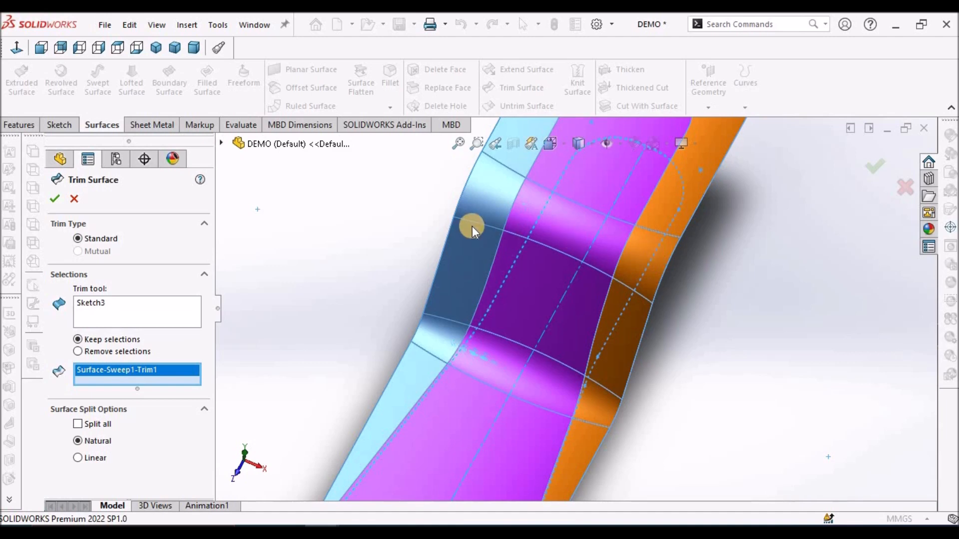
{"action": "scroll", "coordinate": [668, 243], "scroll_direction": "up", "scroll_amount": 5}
{"action": "middle_click_drag", "start_coordinate": [669, 243], "coordinate": [619, 232]}
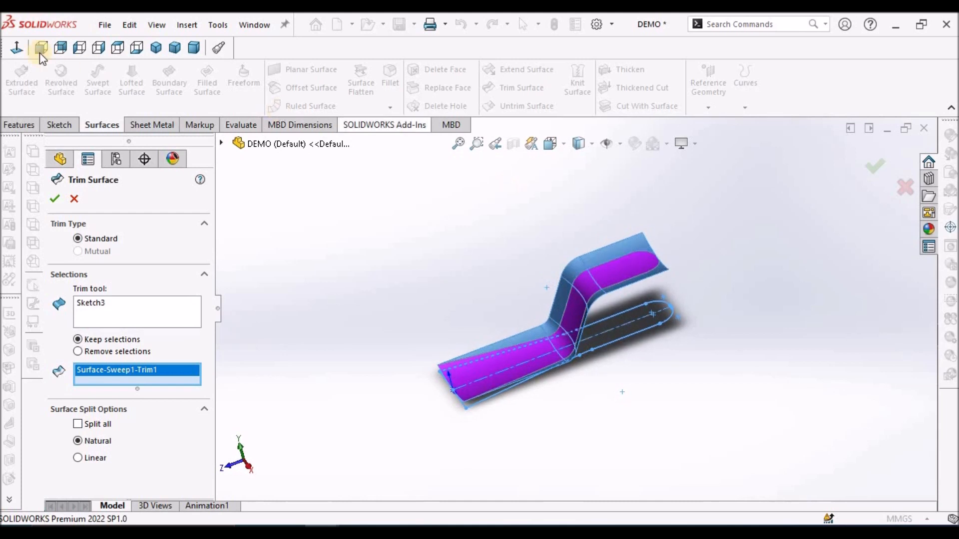
{"action": "left_click", "coordinate": [117, 47]}
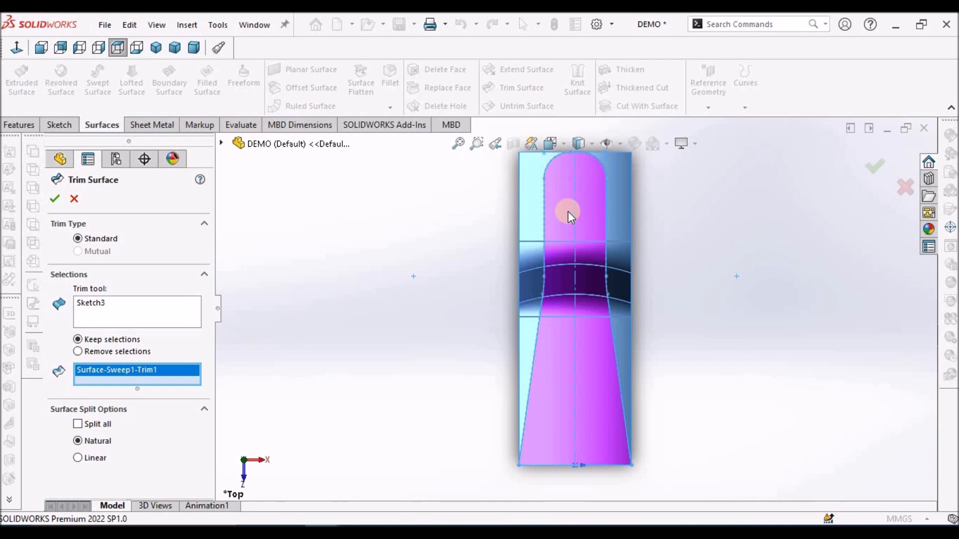
{"action": "middle_click_drag", "start_coordinate": [660, 254], "coordinate": [592, 262]}
{"action": "left_click", "coordinate": [54, 200]}
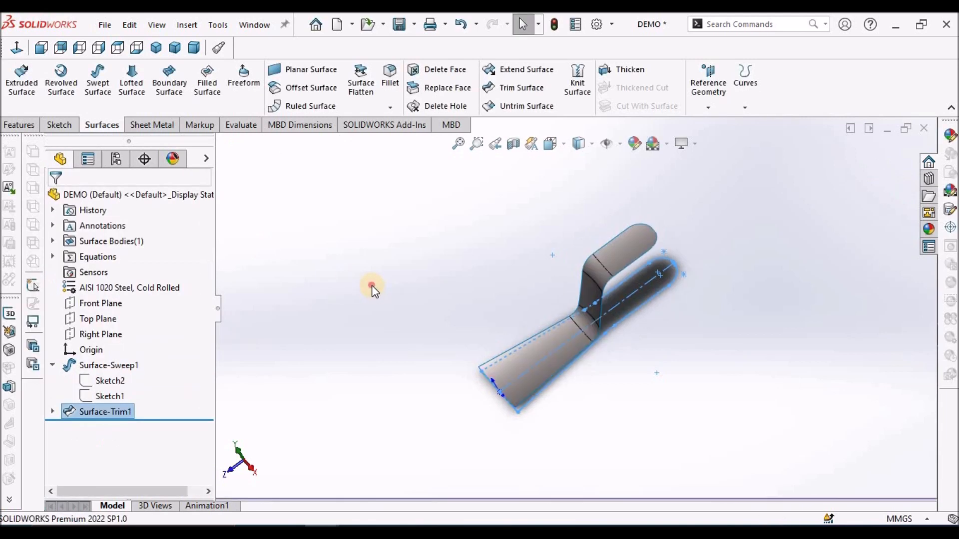
Reopen the outline sketch of the surface trim for editing.
{"action": "left_click", "coordinate": [585, 283]}
{"action": "scroll", "coordinate": [585, 283], "scroll_direction": "down", "scroll_amount": 3}
{"action": "scroll", "coordinate": [493, 282], "scroll_direction": "up", "scroll_amount": 5}
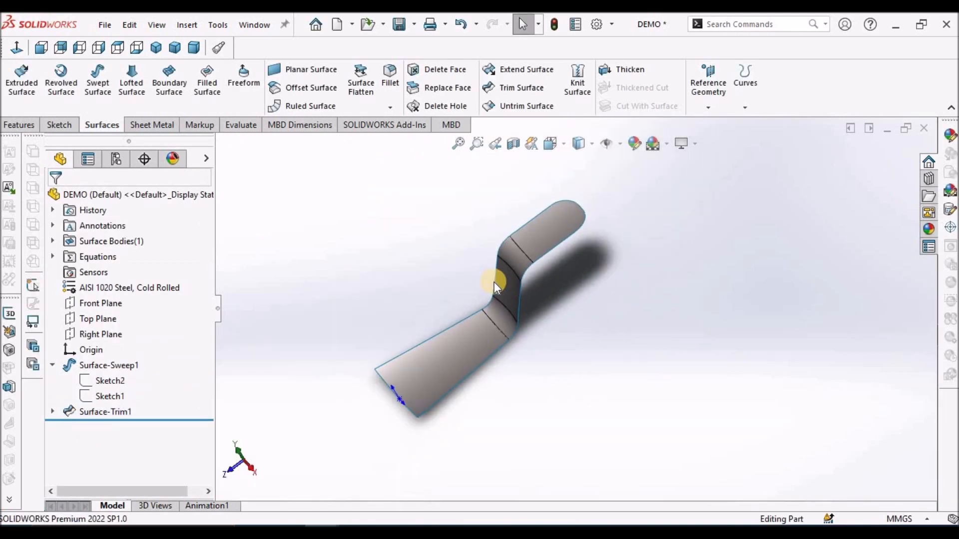
{"action": "middle_click_drag", "start_coordinate": [535, 265], "coordinate": [391, 272]}
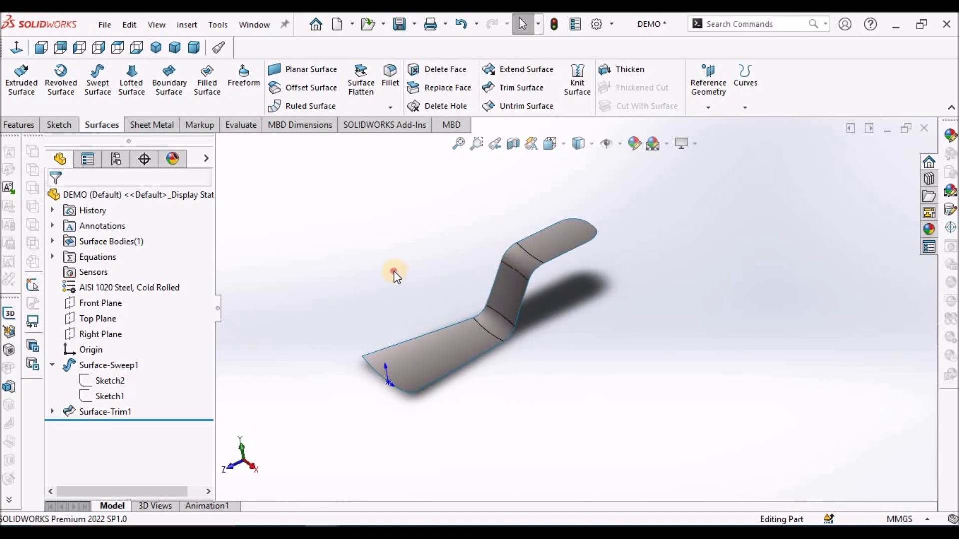
{"action": "middle_click_drag", "start_coordinate": [496, 302], "coordinate": [427, 265]}
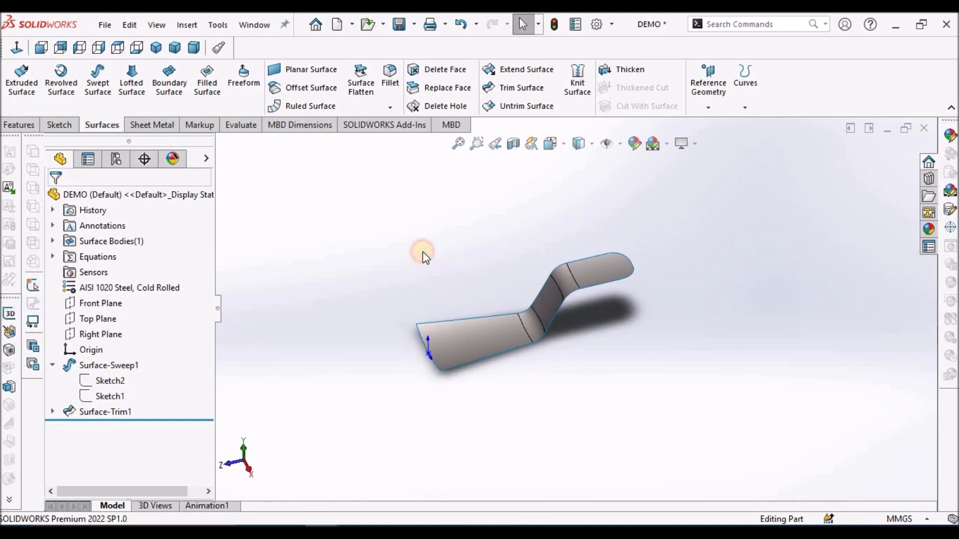
{"action": "left_click", "coordinate": [53, 411]}
{"action": "left_click", "coordinate": [110, 427]}
{"action": "right_click", "coordinate": [110, 427]}
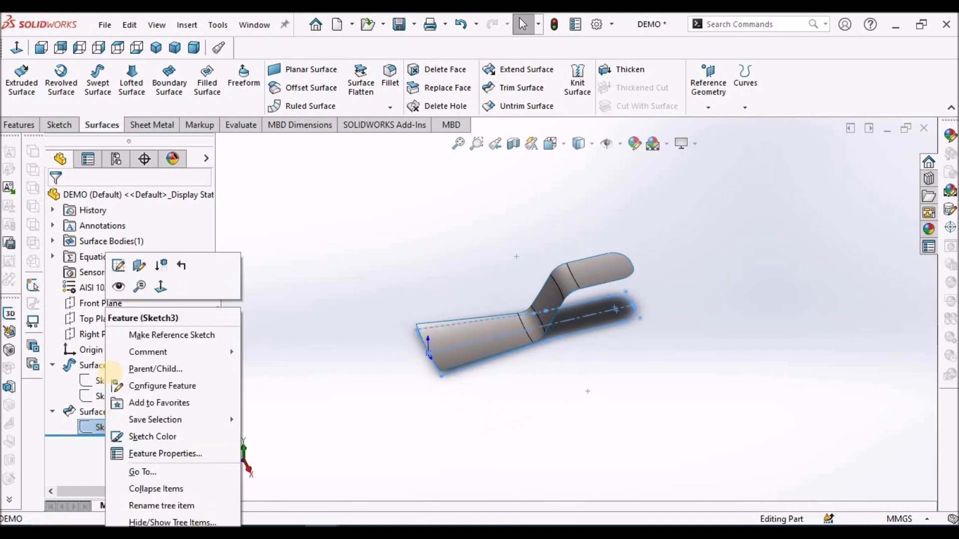
{"action": "left_click", "coordinate": [90, 264]}
{"action": "scroll", "coordinate": [616, 394], "scroll_direction": "down", "scroll_amount": 3}
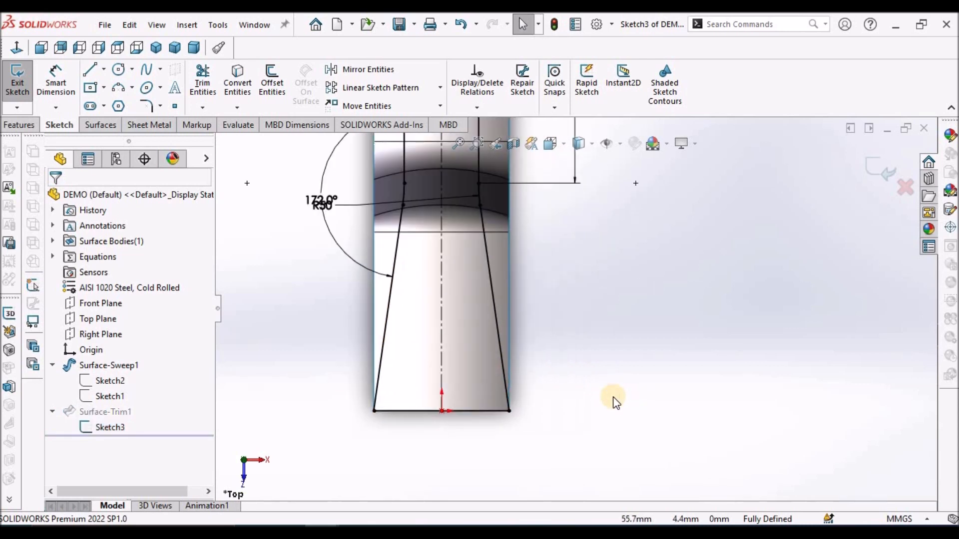
Add 10 mm sketch fillets at both corners of the outline's wide end, accepting removal of the midpoint or equal relations.
{"action": "left_click", "coordinate": [145, 106]}
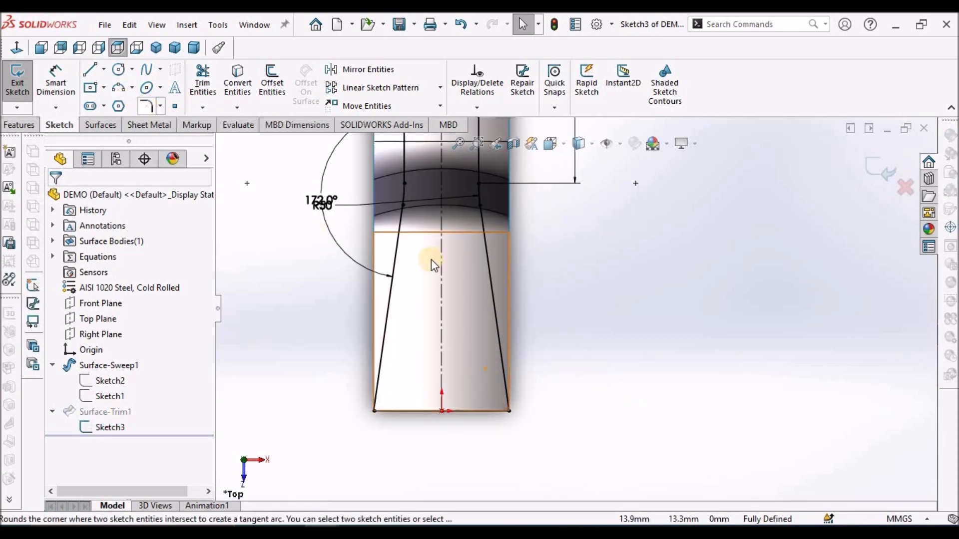
{"action": "left_click", "coordinate": [148, 105]}
{"action": "left_click", "coordinate": [506, 413]}
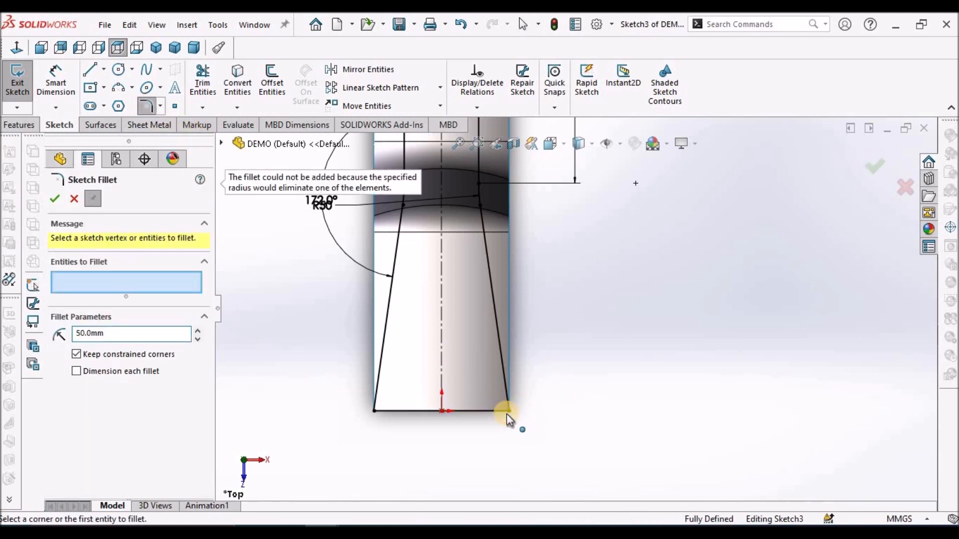
{"action": "left_click", "coordinate": [116, 336]}
{"action": "type", "text": "10"}
{"action": "left_click", "coordinate": [99, 283]}
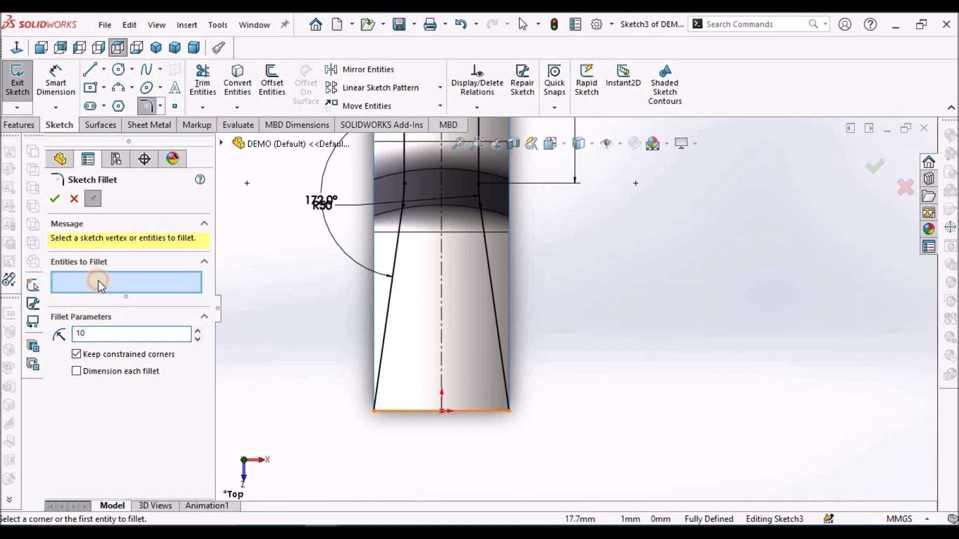
{"action": "left_click", "coordinate": [509, 410]}
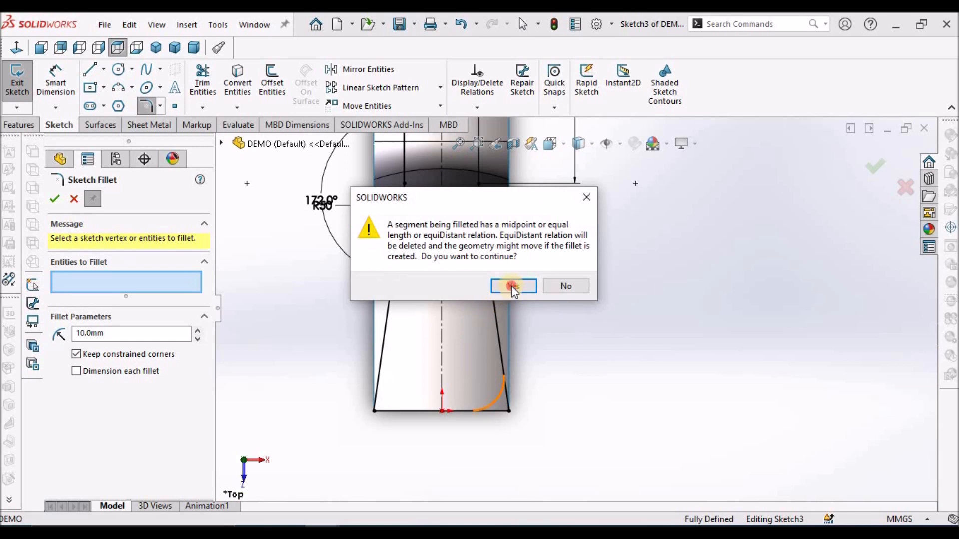
{"action": "left_click", "coordinate": [512, 286]}
{"action": "left_click", "coordinate": [376, 409]}
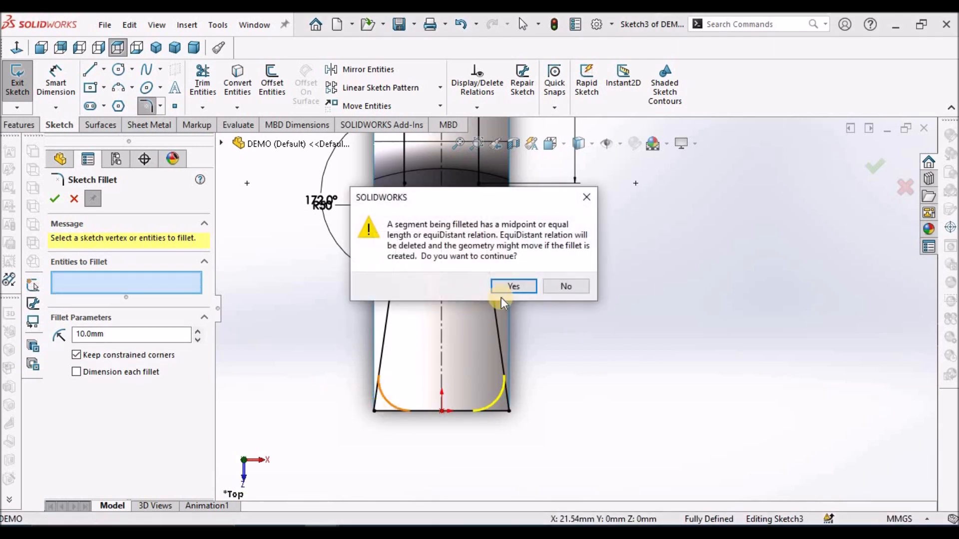
{"action": "left_click", "coordinate": [507, 284]}
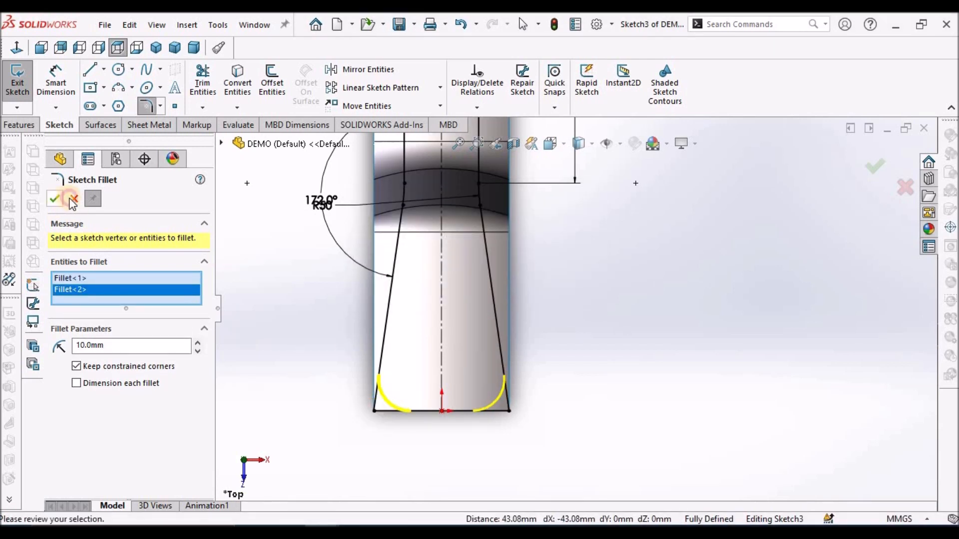
{"action": "left_click", "coordinate": [56, 199]}
{"action": "left_click", "coordinate": [76, 200]}
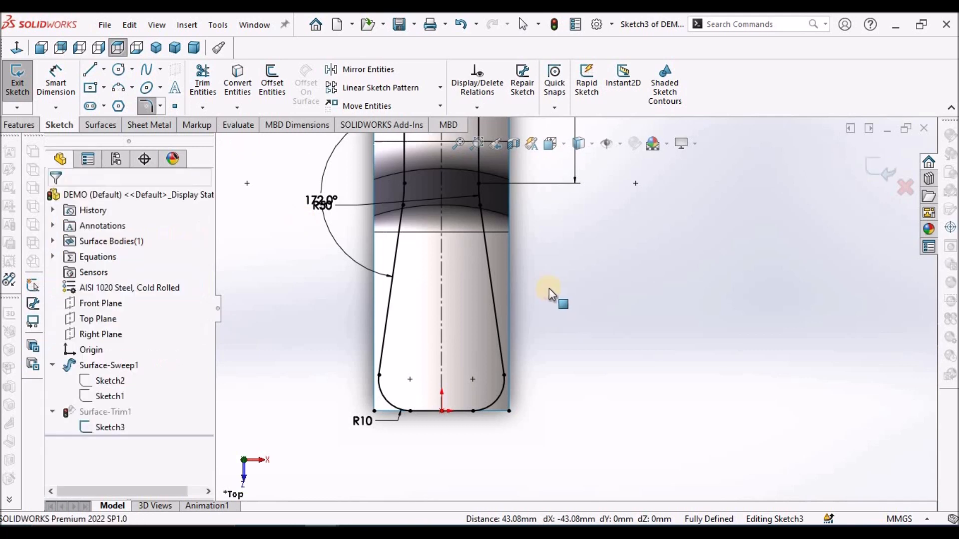
Exit the outline sketch, check the rounded surface in a 3D view, and save the part.
{"action": "left_click", "coordinate": [879, 172]}
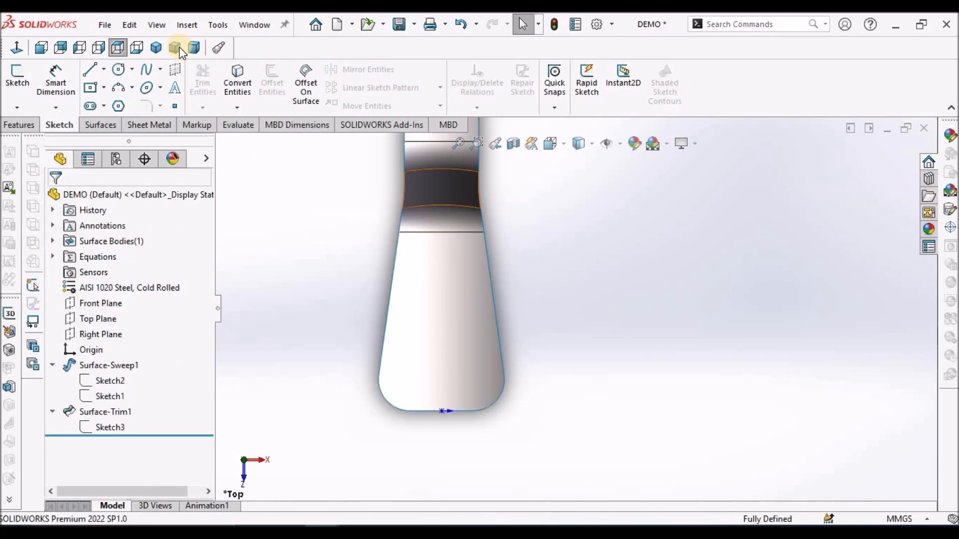
{"action": "left_click", "coordinate": [175, 48]}
{"action": "scroll", "coordinate": [654, 276], "scroll_direction": "down", "scroll_amount": 5}
{"action": "middle_click_drag", "start_coordinate": [653, 277], "coordinate": [573, 315]}
{"action": "left_click", "coordinate": [399, 218]}
{"action": "left_click", "coordinate": [399, 24]}
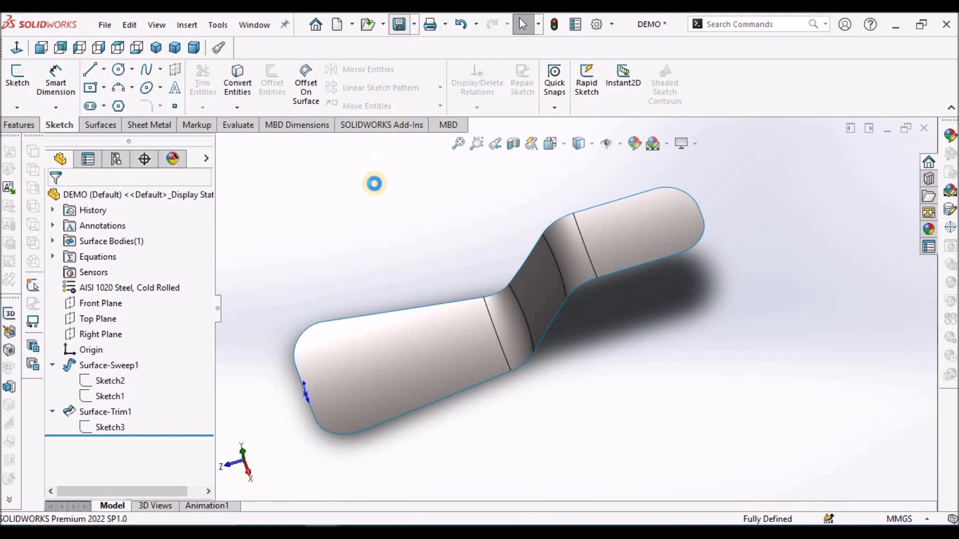
Start a Thicken of the trimmed surface with a thickness of 1 mm on both sides.
{"action": "left_click", "coordinate": [98, 125]}
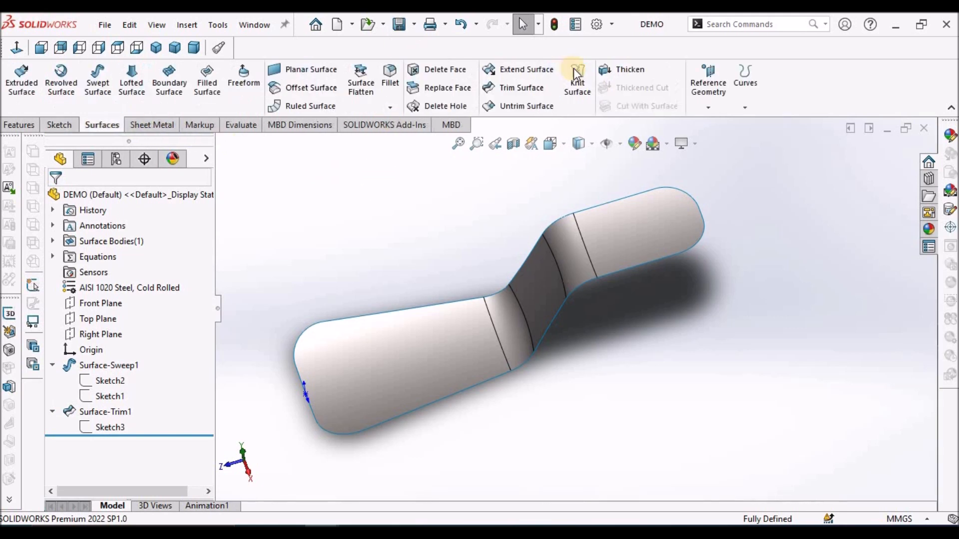
{"action": "left_click", "coordinate": [630, 72]}
{"action": "left_click", "coordinate": [464, 324]}
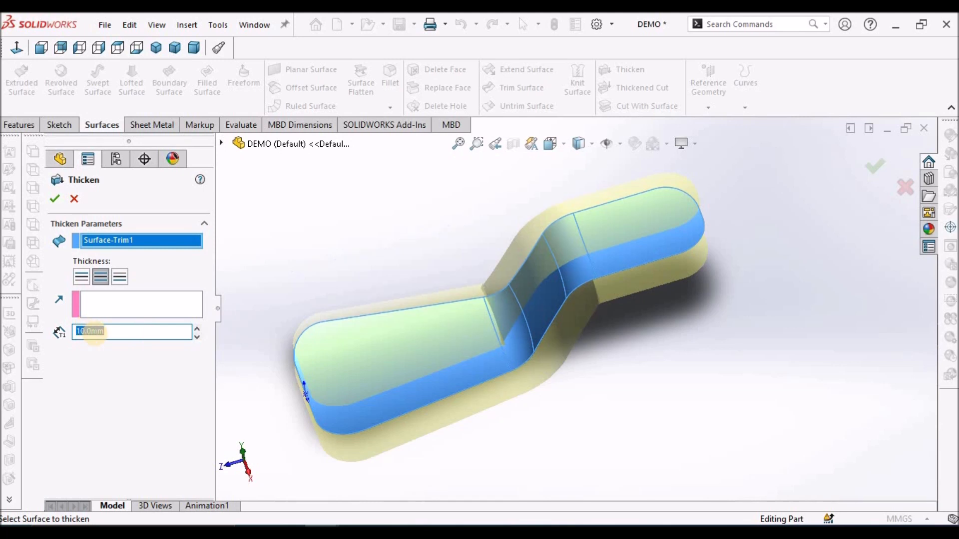
{"action": "middle_click_drag", "start_coordinate": [422, 280], "coordinate": [387, 182]}
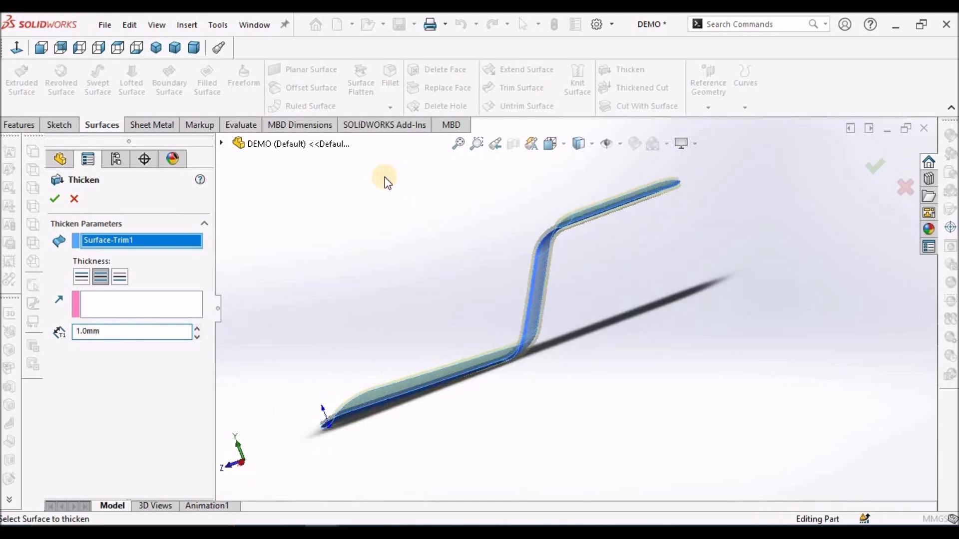
{"action": "left_click", "coordinate": [98, 279]}
{"action": "scroll", "coordinate": [569, 280], "scroll_direction": "down", "scroll_amount": 6}
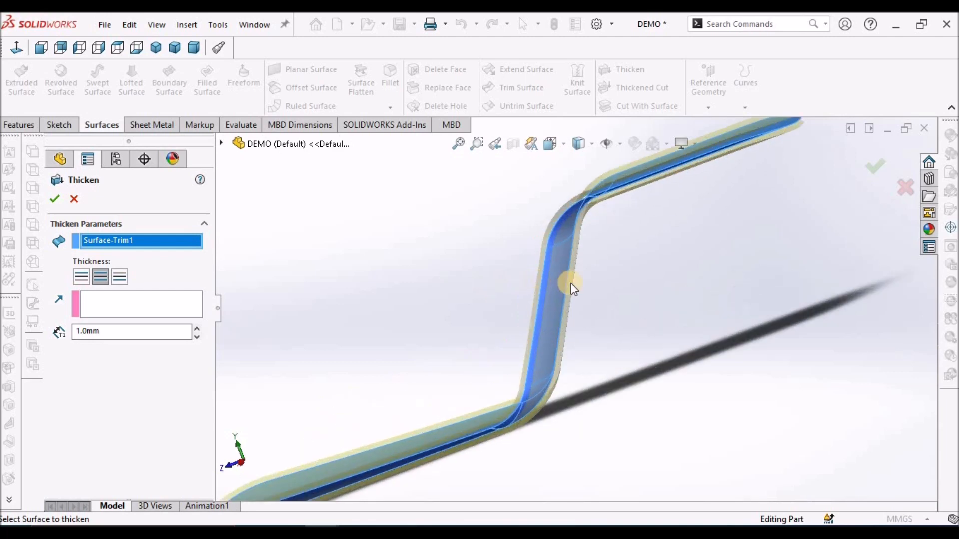
{"action": "middle_click_drag", "start_coordinate": [580, 295], "coordinate": [547, 274]}
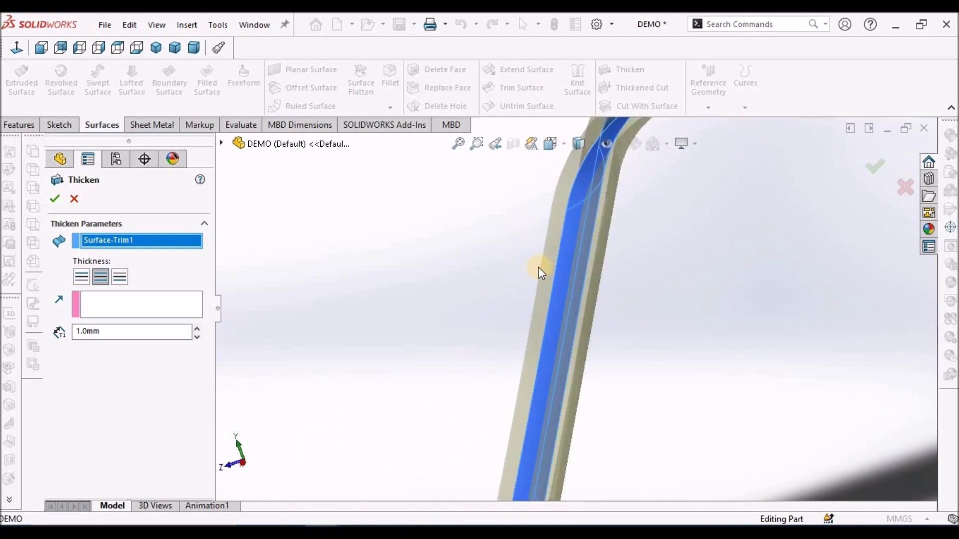
{"action": "middle_click_drag", "start_coordinate": [612, 290], "coordinate": [601, 296]}
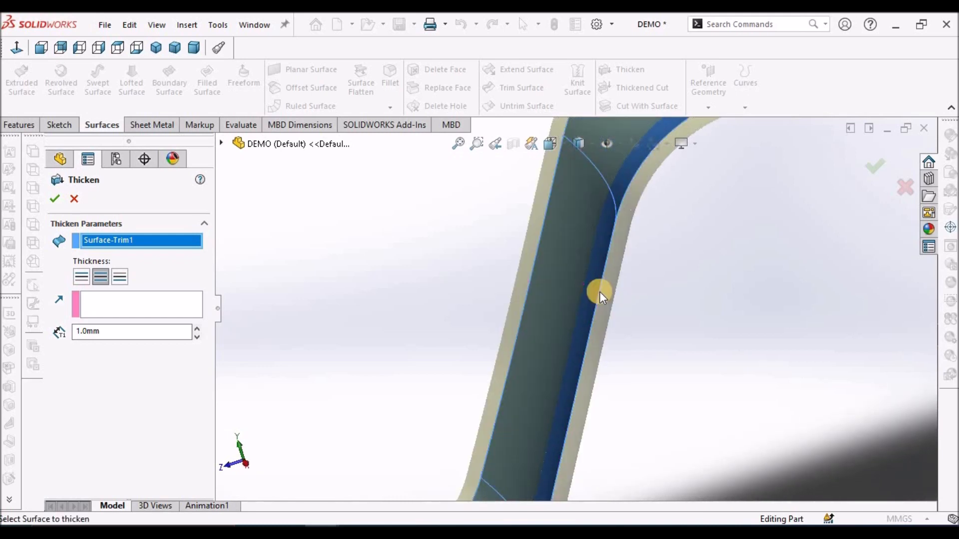
Compare the single-side thickness options in the preview, restore thickening on both sides, and apply the Thicken feature.
{"action": "left_click", "coordinate": [81, 276]}
{"action": "scroll", "coordinate": [586, 357], "scroll_direction": "up", "scroll_amount": 4}
{"action": "middle_click_drag", "start_coordinate": [607, 352], "coordinate": [577, 318]}
{"action": "scroll", "coordinate": [586, 321], "scroll_direction": "down", "scroll_amount": 5}
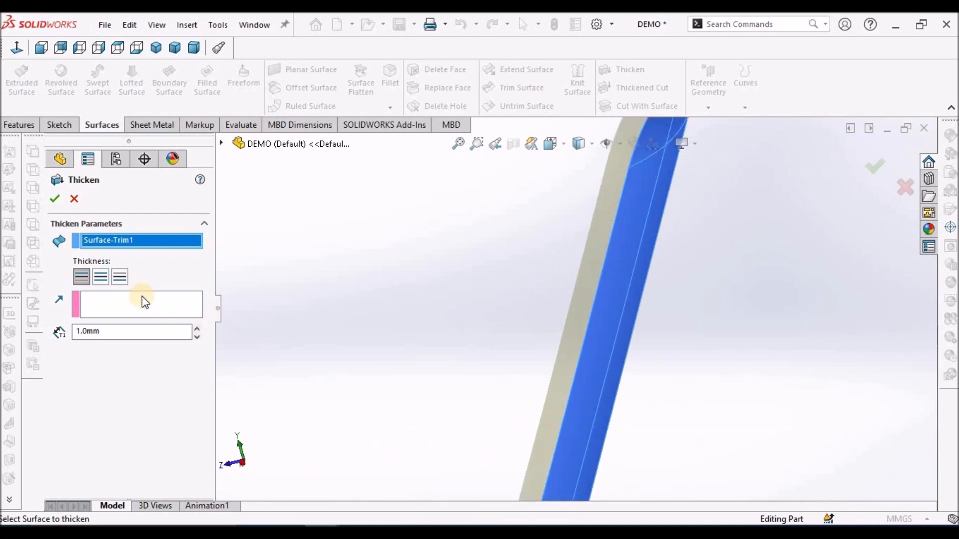
{"action": "left_click", "coordinate": [118, 276]}
{"action": "middle_click_drag", "start_coordinate": [721, 355], "coordinate": [734, 359]}
{"action": "left_click", "coordinate": [100, 277]}
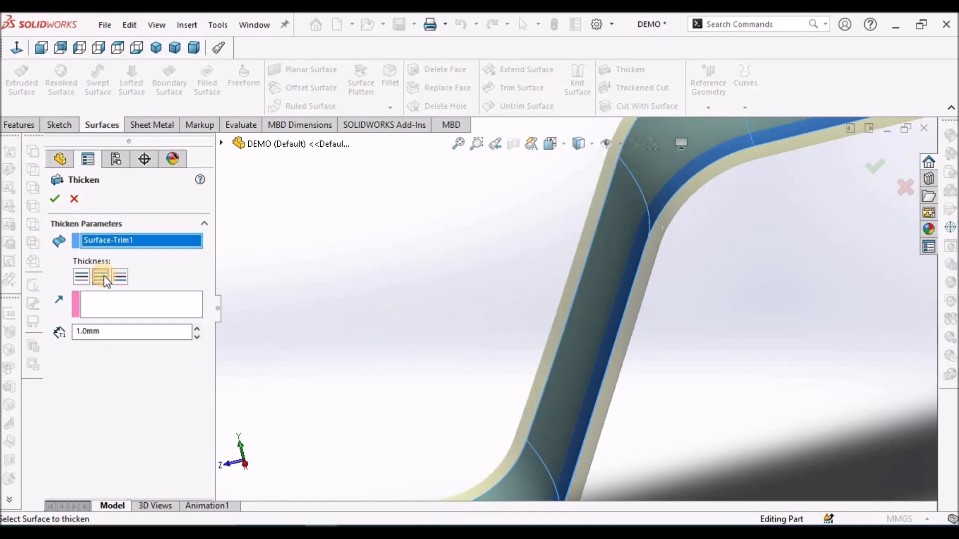
{"action": "left_click", "coordinate": [344, 248]}
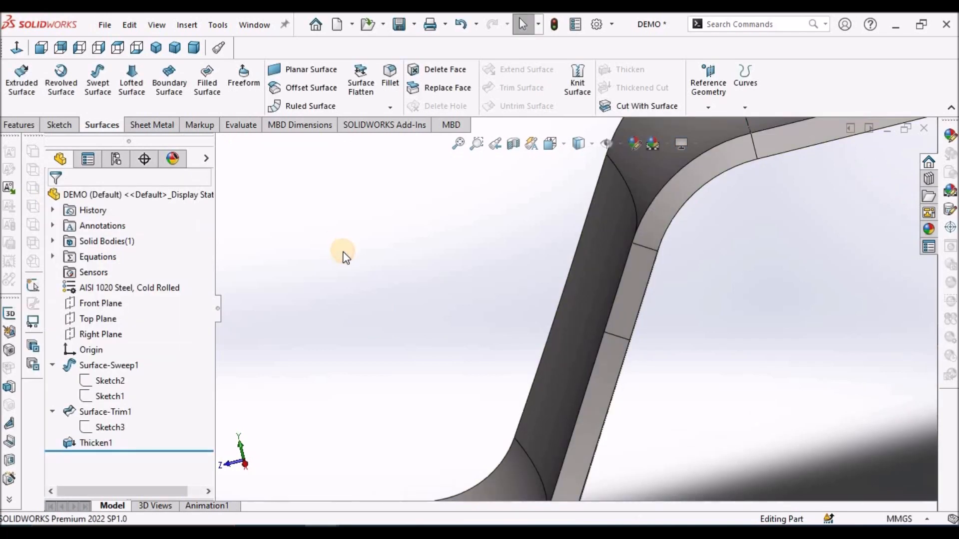
Hide all item types in the graphics view and fit the thickened plate to the view.
{"action": "scroll", "coordinate": [506, 310], "scroll_direction": "up", "scroll_amount": 6}
{"action": "middle_click_drag", "start_coordinate": [506, 310], "coordinate": [590, 319]}
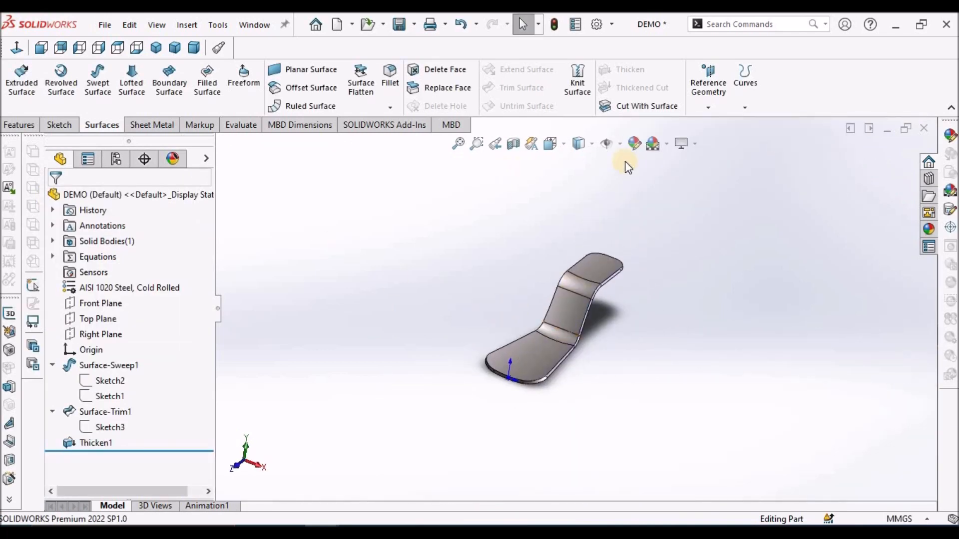
{"action": "left_click", "coordinate": [608, 145]}
{"action": "scroll", "coordinate": [611, 302], "scroll_direction": "down", "scroll_amount": 3}
{"action": "middle_click_drag", "start_coordinate": [608, 306], "coordinate": [248, 374]}
{"action": "scroll", "coordinate": [549, 362], "scroll_direction": "down", "scroll_amount": 3}
{"action": "middle_click", "coordinate": [555, 361]}
{"action": "mouse_move", "coordinate": [543, 311]}
{"action": "middle_mouse_down"}
{"action": "mouse_move", "coordinate": [550, 282]}
{"action": "mouse_move", "coordinate": [578, 250]}
{"action": "mouse_move", "coordinate": [564, 313]}
{"action": "mouse_move", "coordinate": [534, 327]}
{"action": "middle_mouse_up"}
{"action": "key", "text": "f"}
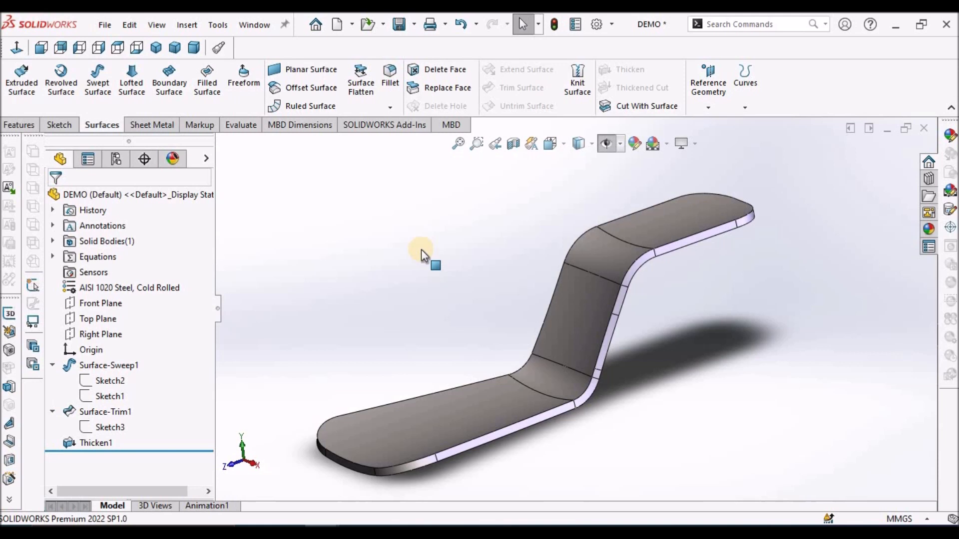
Collapse the surface features in DEMO, examine the REF part's flattened shape in its flat-pattern configuration, and return to DEMO.
{"action": "left_click", "coordinate": [275, 348]}
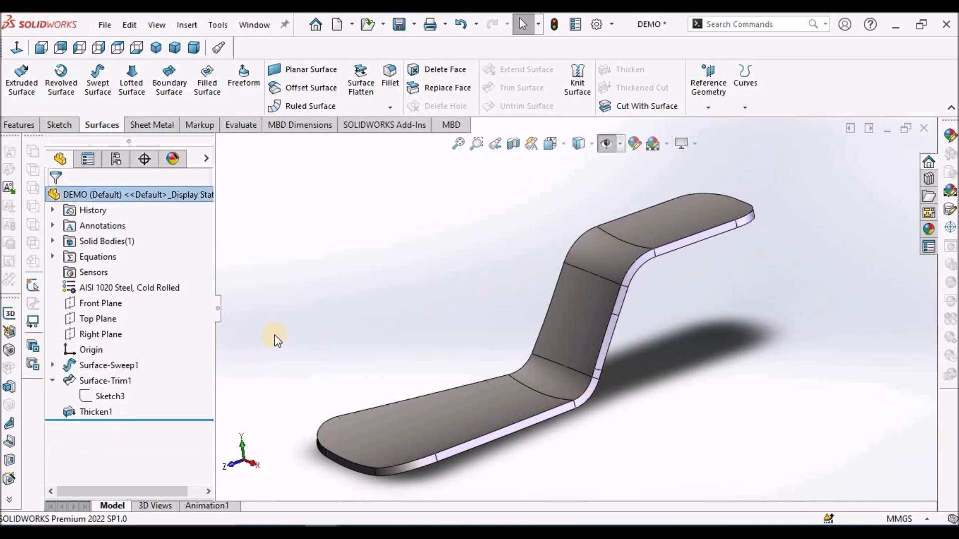
{"action": "left_click", "coordinate": [65, 379]}
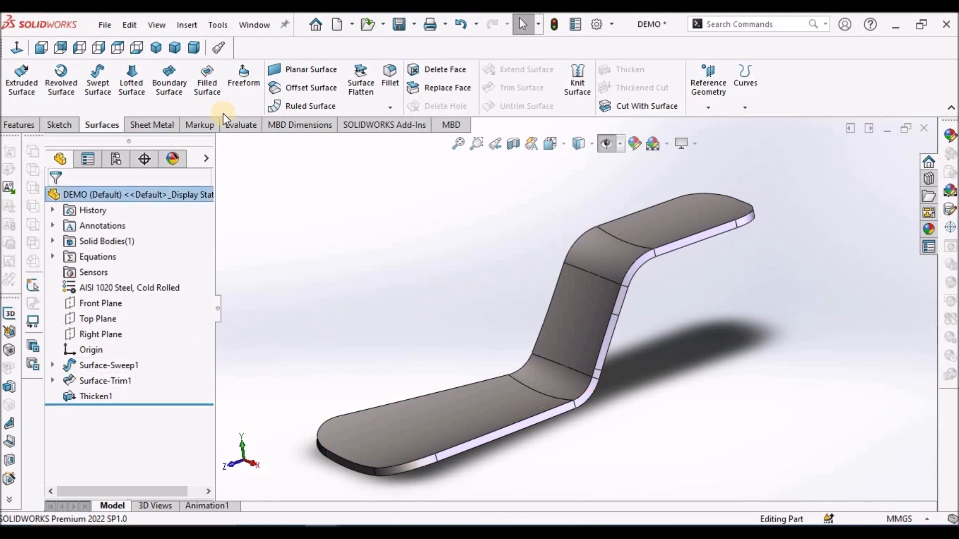
{"action": "left_click", "coordinate": [252, 26]}
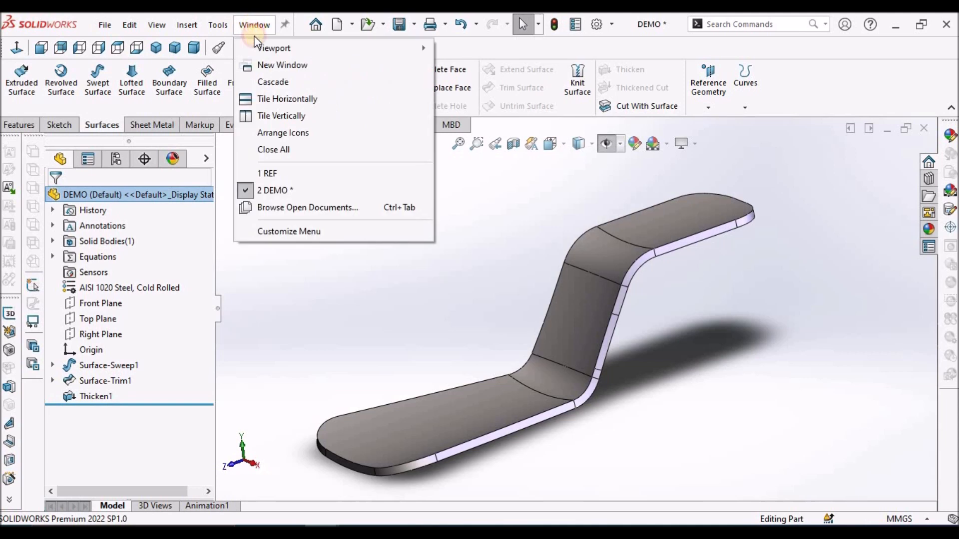
{"action": "left_click", "coordinate": [272, 173]}
{"action": "left_click", "coordinate": [116, 159]}
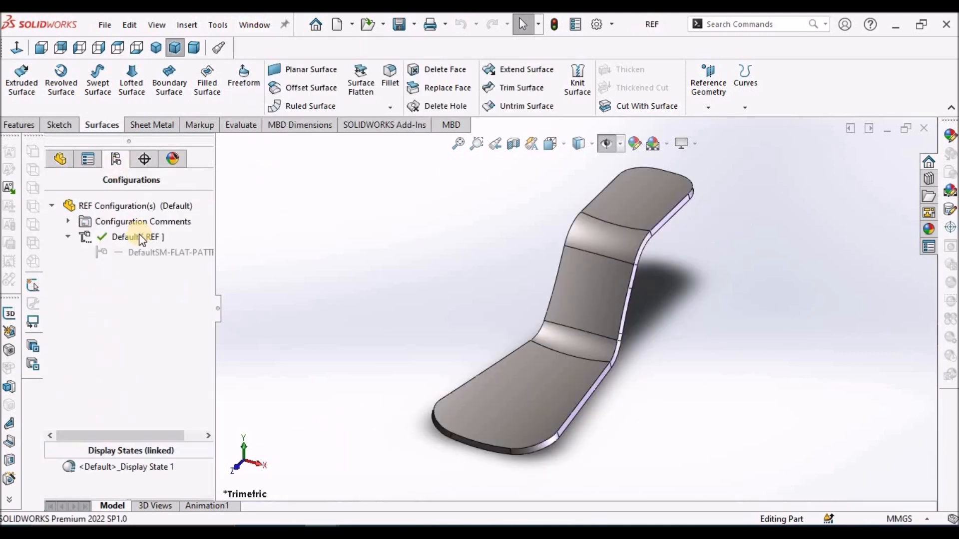
{"action": "double_click", "coordinate": [149, 251]}
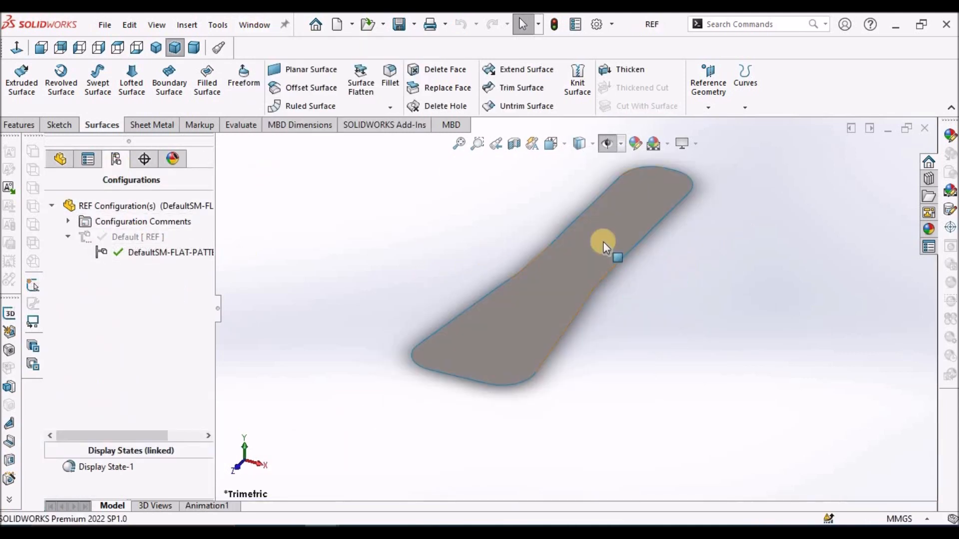
{"action": "left_click", "coordinate": [576, 242]}
{"action": "middle_click_drag", "start_coordinate": [658, 285], "coordinate": [647, 331]}
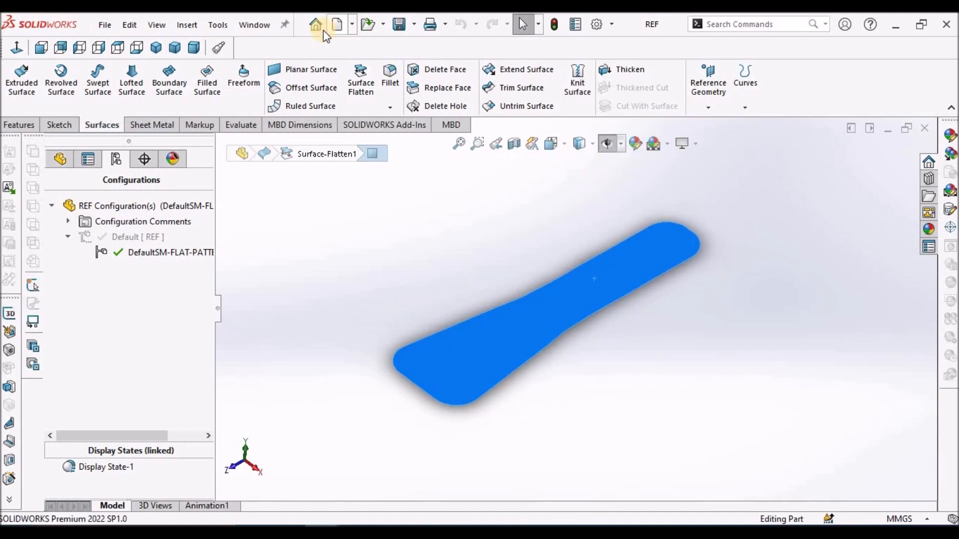
{"action": "left_click", "coordinate": [255, 25]}
{"action": "left_click", "coordinate": [272, 193]}
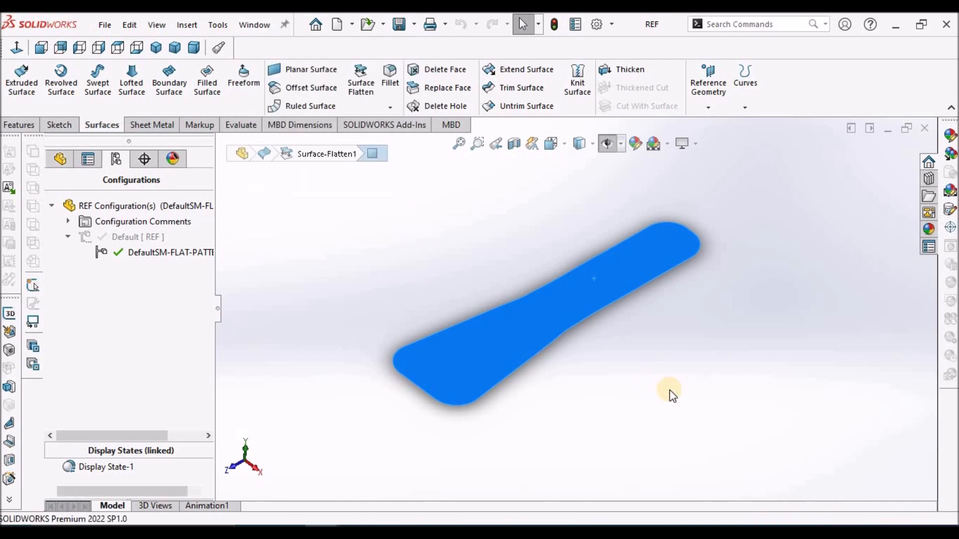
Copy the five connected upper faces of the thickened plate with an Offset Surface distance of 0 mm.
{"action": "scroll", "coordinate": [466, 373], "scroll_direction": "up", "scroll_amount": 5}
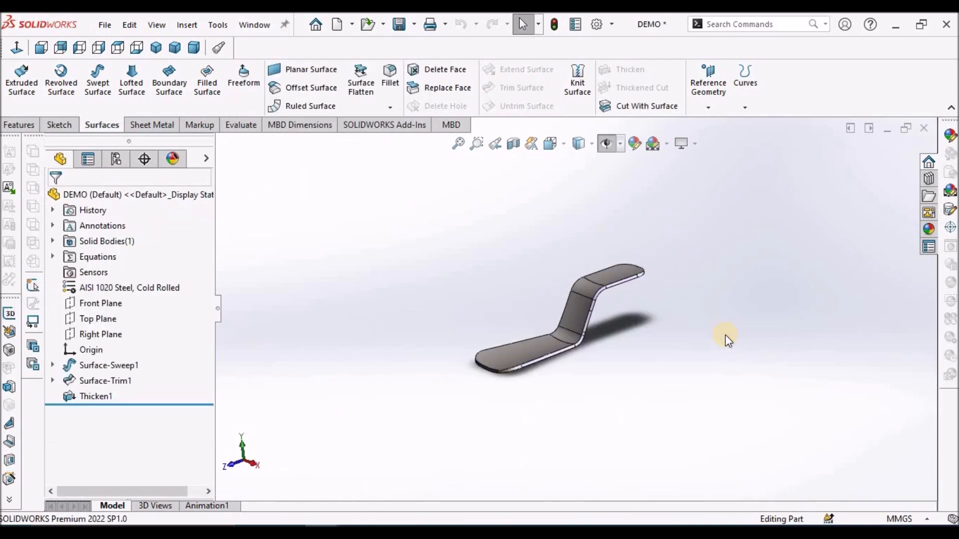
{"action": "left_click", "coordinate": [470, 358]}
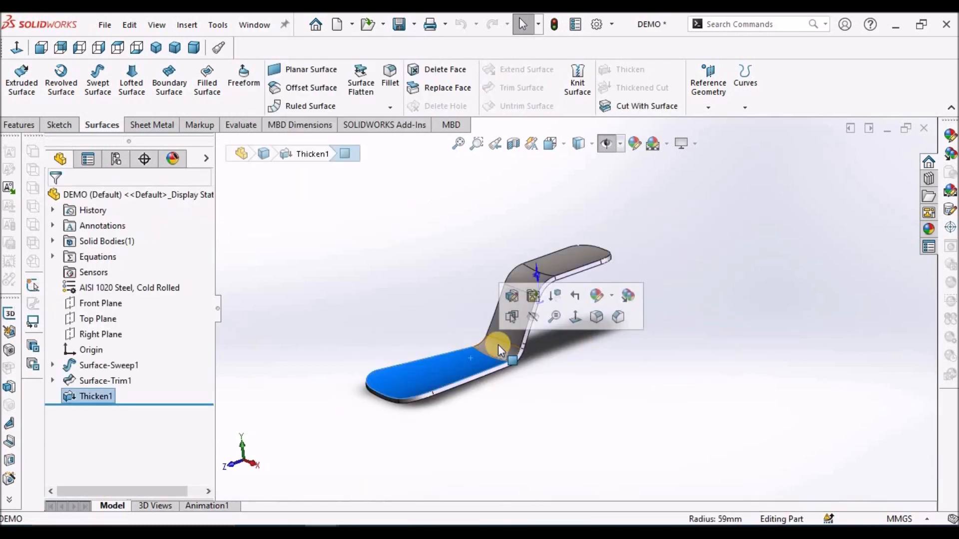
{"action": "scroll", "coordinate": [519, 332], "scroll_direction": "down", "scroll_amount": 5}
{"action": "left_click", "coordinate": [486, 375]}
{"action": "left_click", "coordinate": [504, 304], "text": "ctrl"}
{"action": "left_click", "coordinate": [559, 198], "text": "ctrl"}
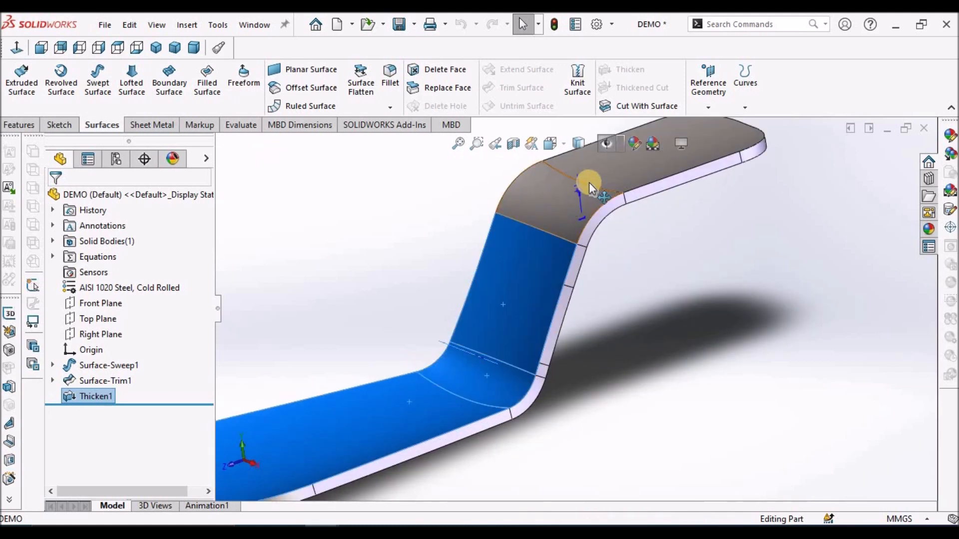
{"action": "left_click", "coordinate": [623, 167], "text": "ctrl"}
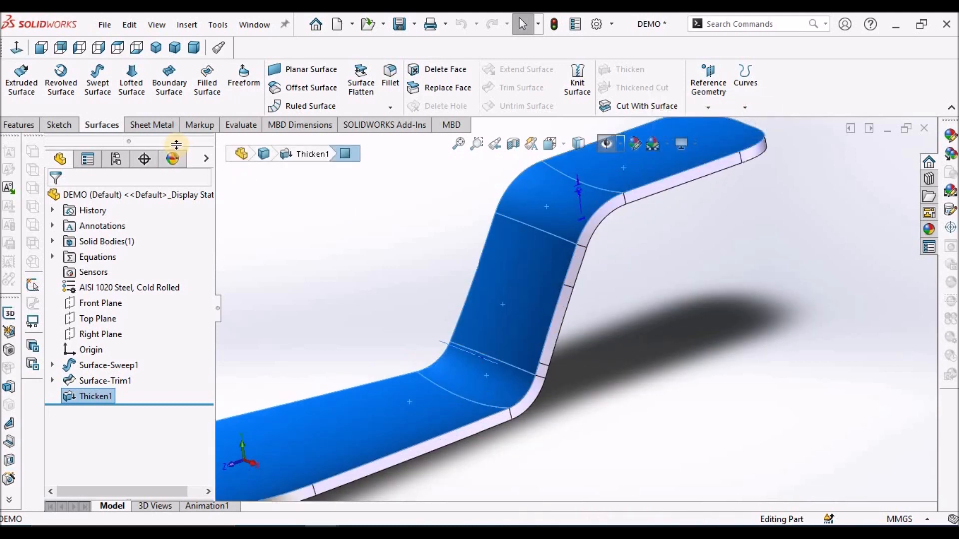
{"action": "left_click", "coordinate": [304, 89]}
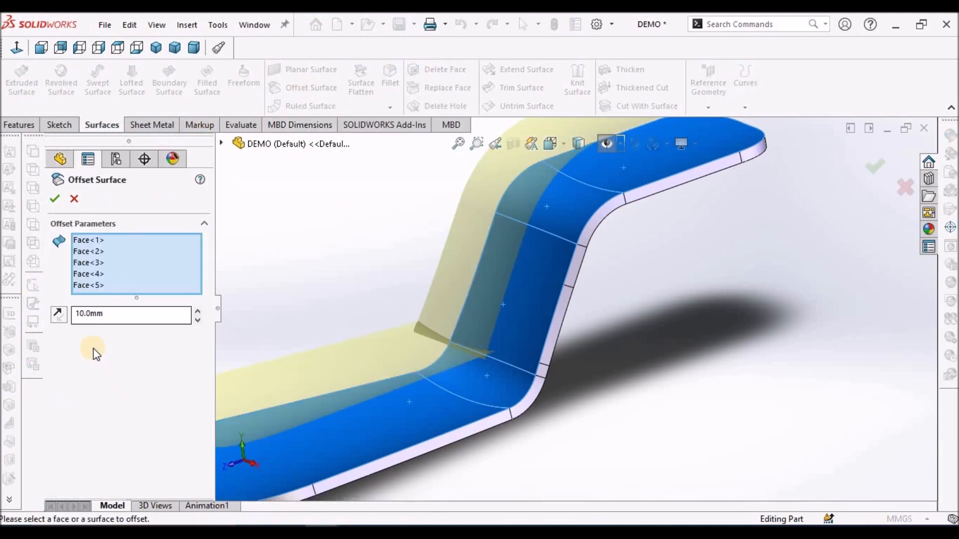
{"action": "double_click", "coordinate": [138, 312]}
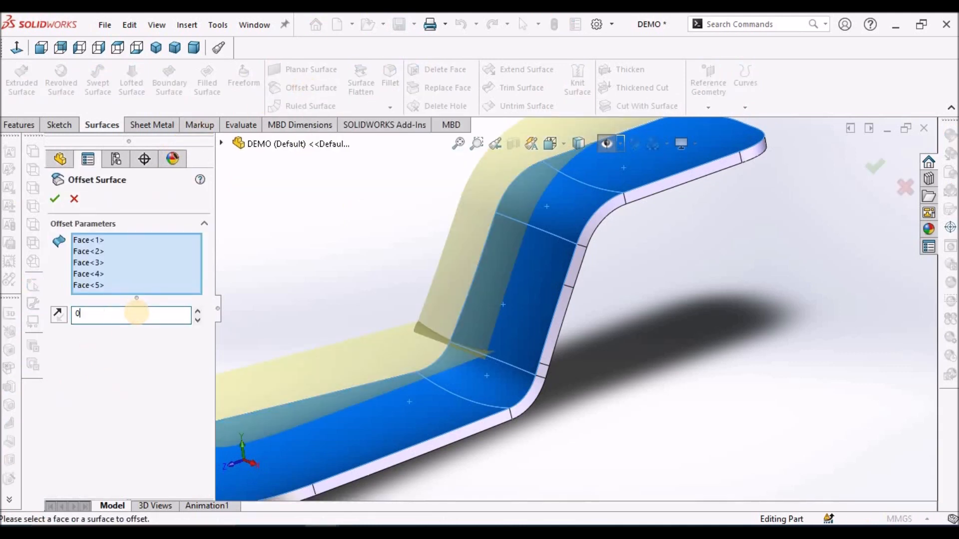
{"action": "type", "text": "0"}
{"action": "key", "text": "Return"}
{"action": "left_click", "coordinate": [54, 198]}
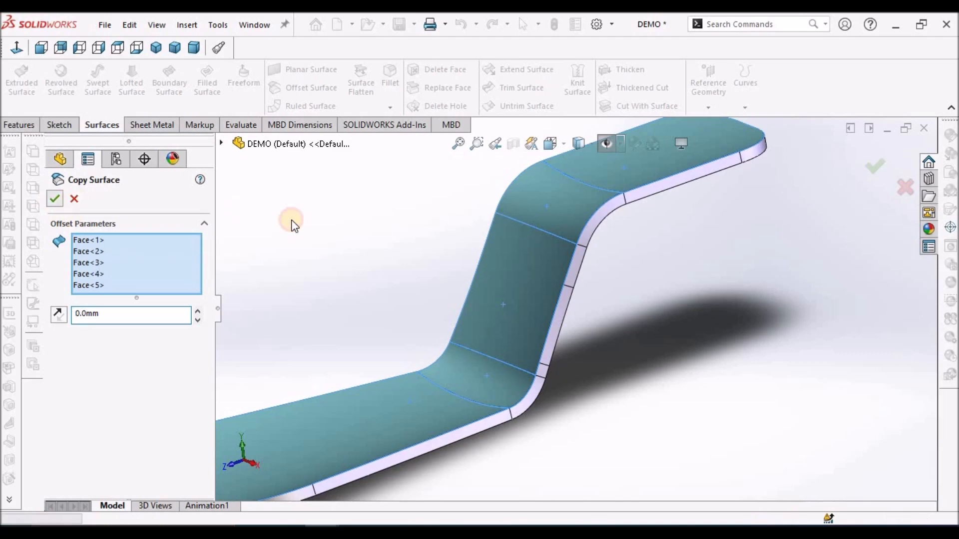
Examine the copied surface's edges along the upper side of the thickened plate up close.
{"action": "scroll", "coordinate": [397, 265], "scroll_direction": "up", "scroll_amount": 5}
{"action": "scroll", "coordinate": [496, 302], "scroll_direction": "down", "scroll_amount": 3}
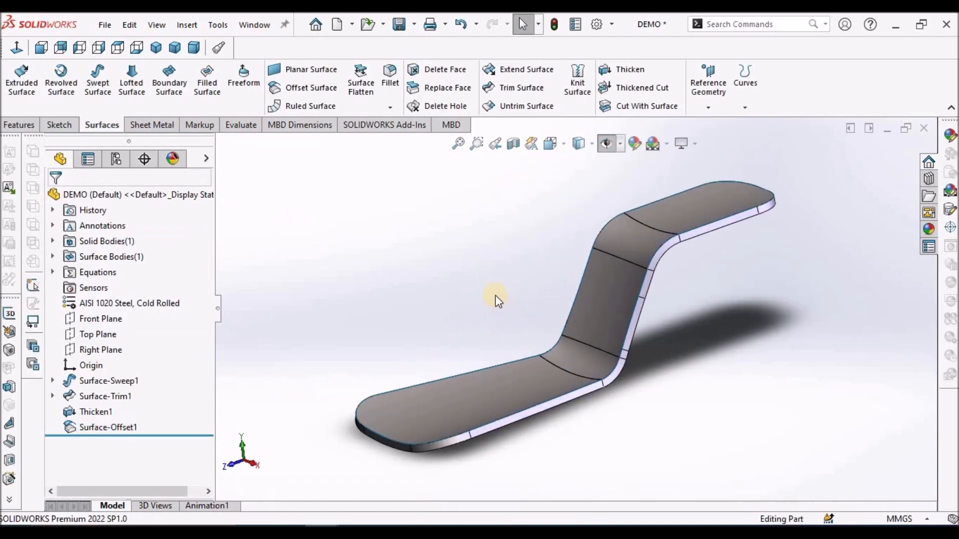
{"action": "scroll", "coordinate": [492, 295], "scroll_direction": "down", "scroll_amount": 2}
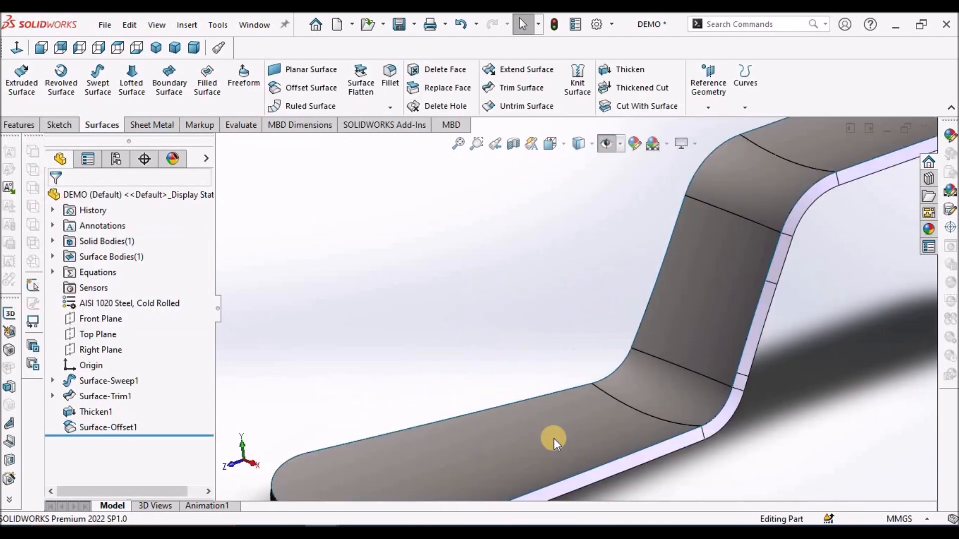
{"action": "scroll", "coordinate": [644, 429], "scroll_direction": "up", "scroll_amount": 4}
{"action": "scroll", "coordinate": [605, 382], "scroll_direction": "down", "scroll_amount": 3}
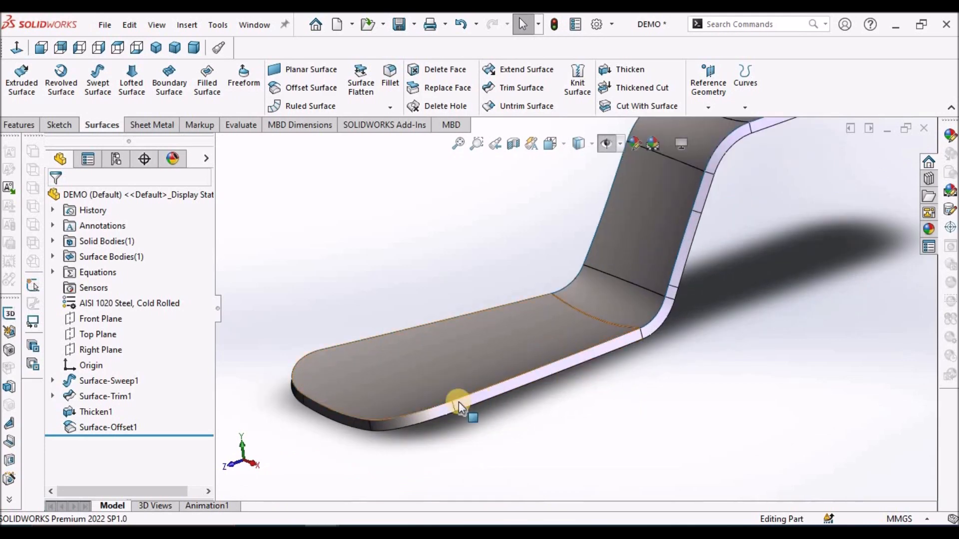
{"action": "scroll", "coordinate": [458, 404], "scroll_direction": "down", "scroll_amount": 3}
{"action": "scroll", "coordinate": [454, 406], "scroll_direction": "down", "scroll_amount": 1}
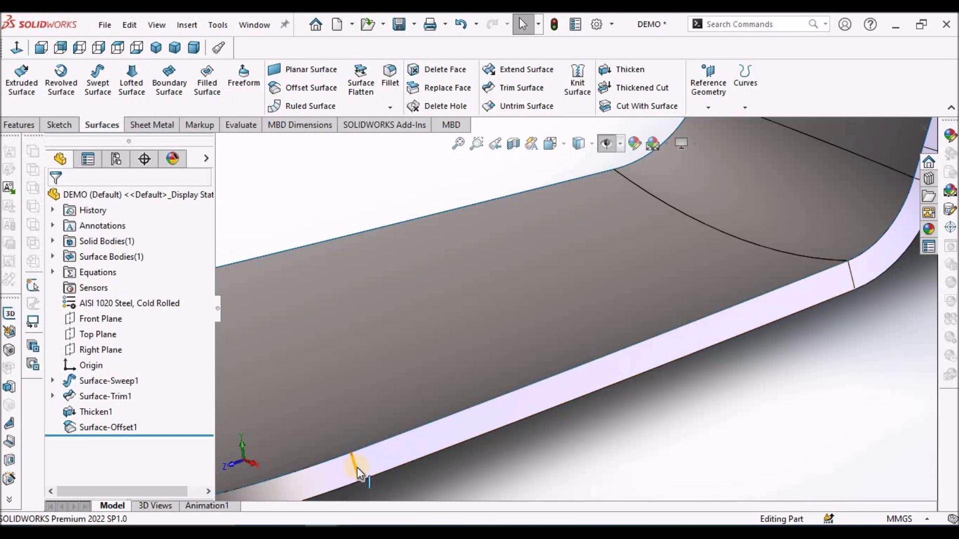
{"action": "scroll", "coordinate": [362, 462], "scroll_direction": "down", "scroll_amount": 3}
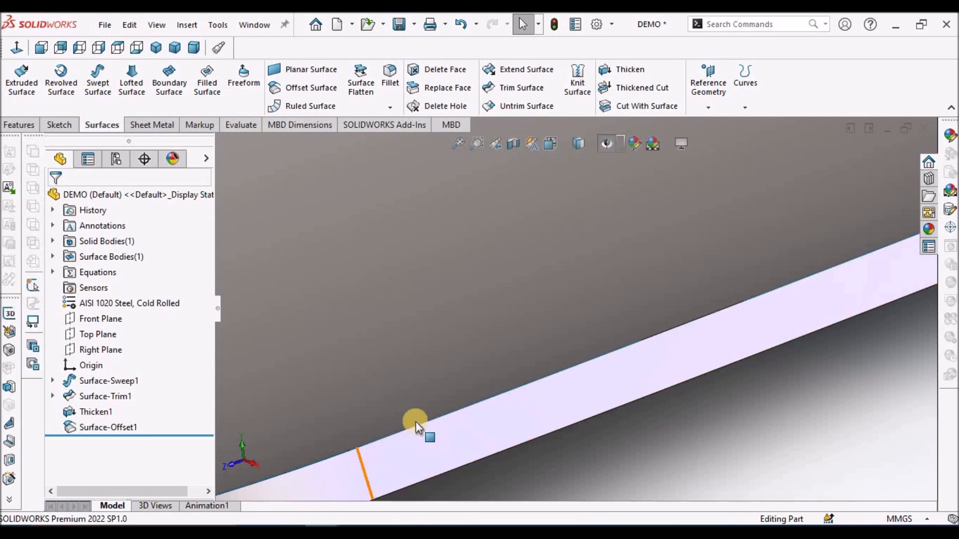
{"action": "scroll", "coordinate": [527, 388], "scroll_direction": "up", "scroll_amount": 5}
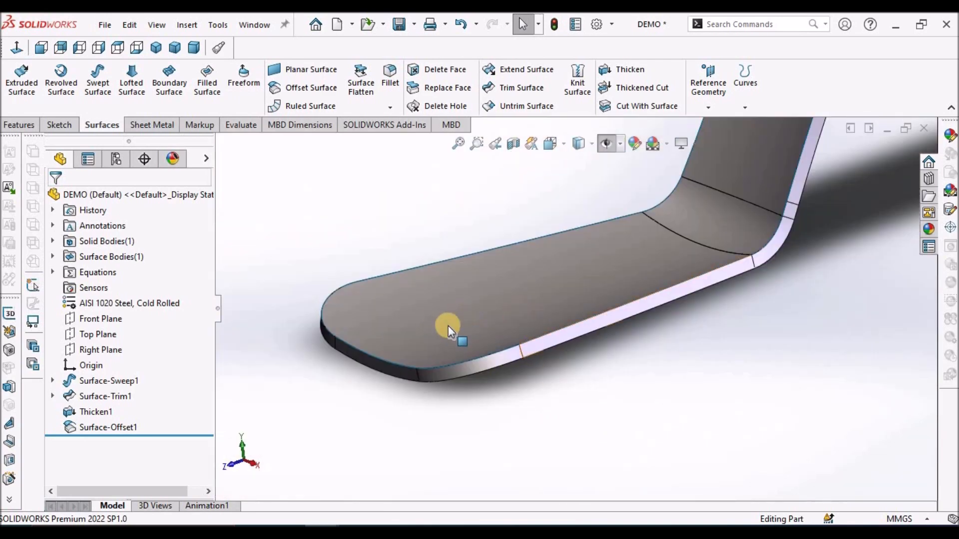
Hide the thickened solid body so that only the copied surface is shown.
{"action": "left_click", "coordinate": [127, 427]}
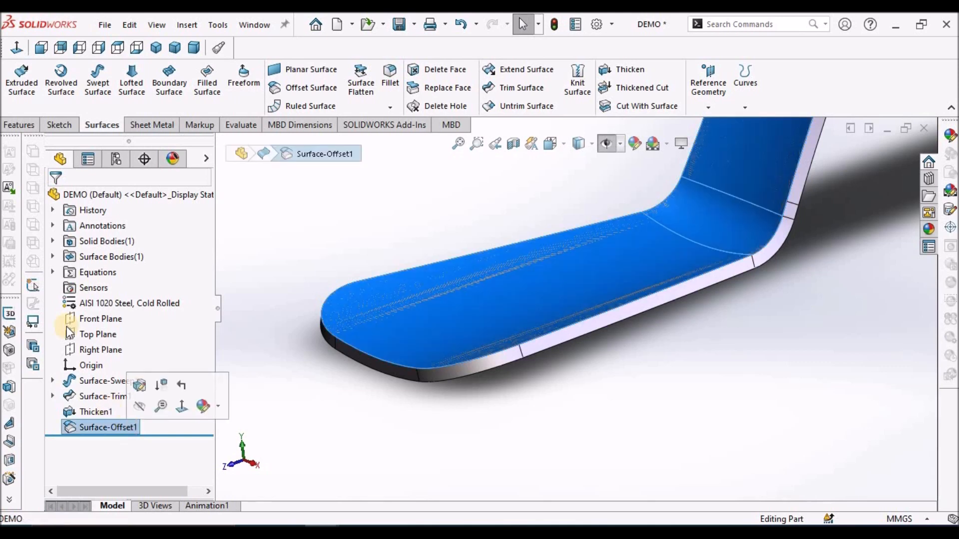
{"action": "left_click", "coordinate": [52, 241]}
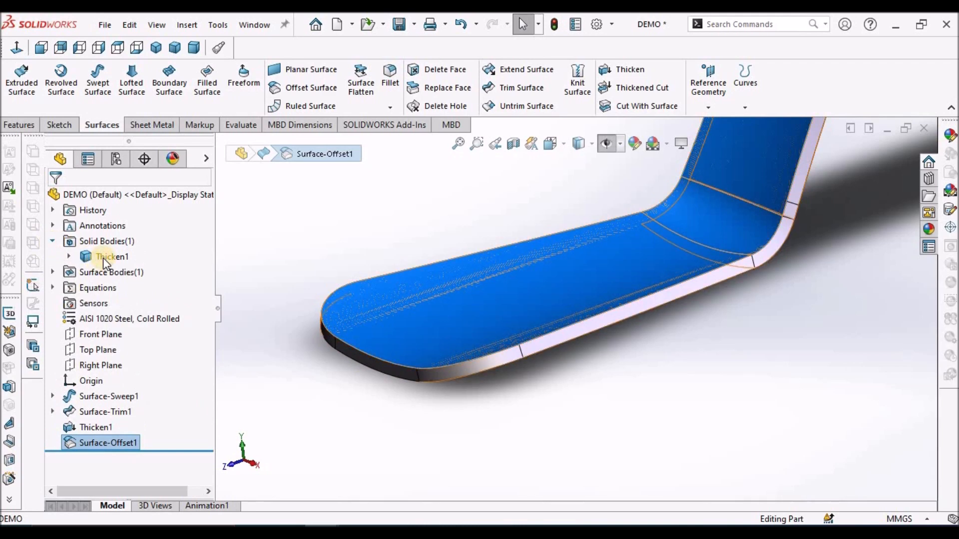
{"action": "right_click", "coordinate": [103, 258]}
{"action": "left_click", "coordinate": [117, 236]}
{"action": "left_click", "coordinate": [358, 226]}
{"action": "scroll", "coordinate": [660, 299], "scroll_direction": "up", "scroll_amount": 9}
{"action": "scroll", "coordinate": [690, 244], "scroll_direction": "down", "scroll_amount": 3}
{"action": "middle_click_drag", "start_coordinate": [634, 266], "coordinate": [649, 348]}
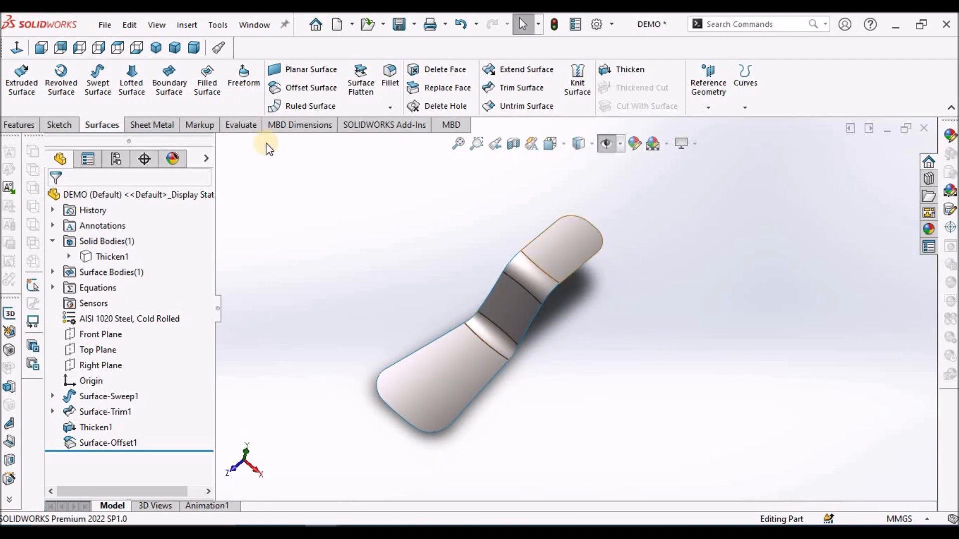
Start a Surface Flatten and select all five faces of the copied surface to flatten.
{"action": "left_click", "coordinate": [368, 82]}
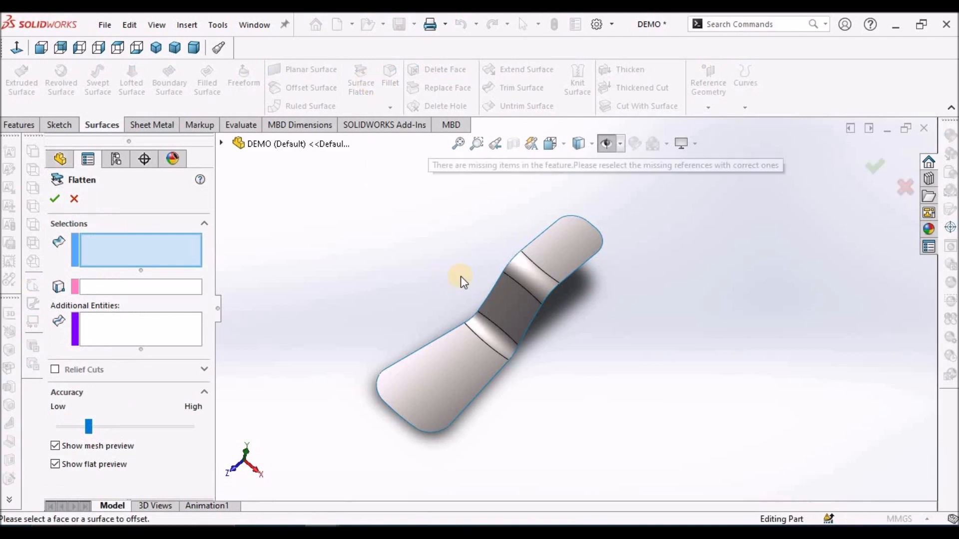
{"action": "scroll", "coordinate": [568, 262], "scroll_direction": "down", "scroll_amount": 1}
{"action": "scroll", "coordinate": [562, 237], "scroll_direction": "up", "scroll_amount": 1}
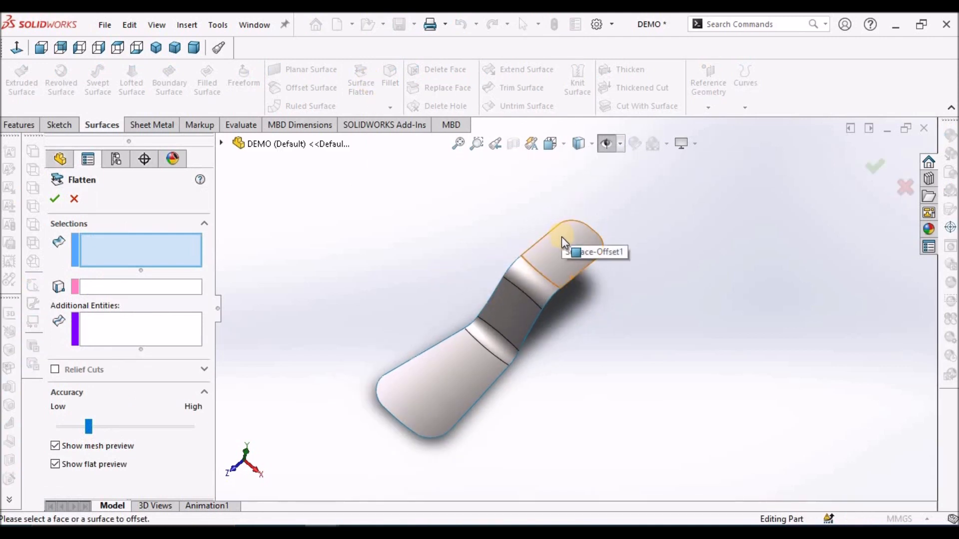
{"action": "left_click", "coordinate": [559, 247]}
{"action": "left_click", "coordinate": [531, 278]}
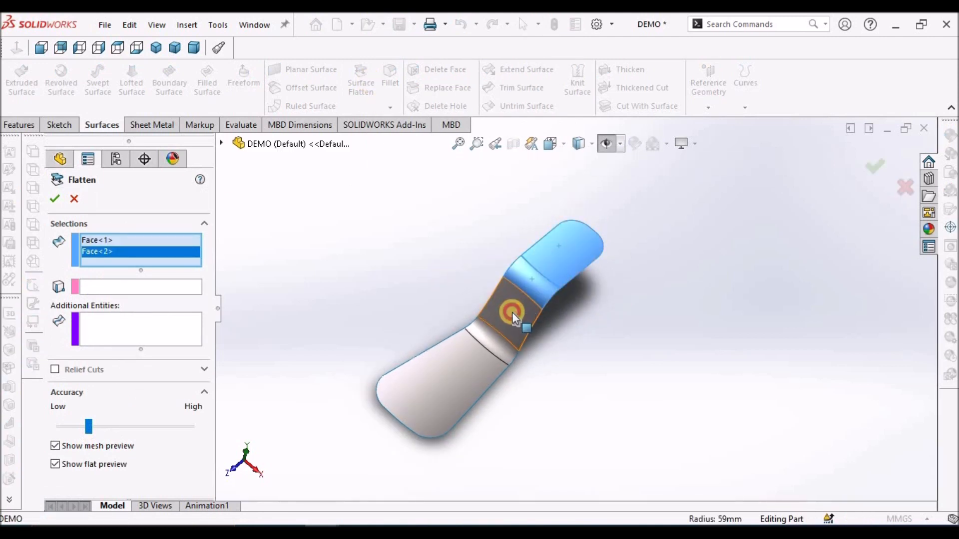
{"action": "left_click", "coordinate": [513, 316]}
{"action": "left_click", "coordinate": [485, 357]}
{"action": "left_click", "coordinate": [469, 385]}
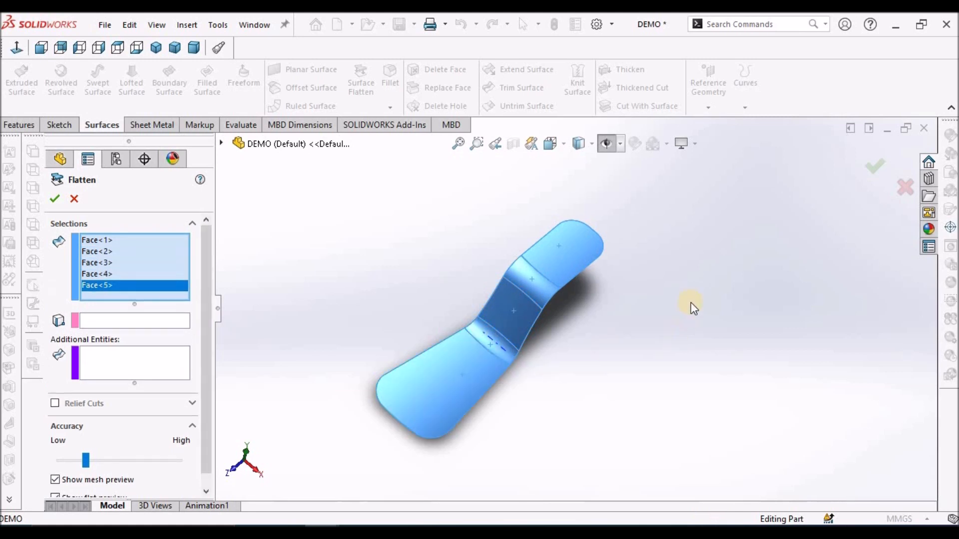
Flatten the surface from a vertex on the rounded end of the narrow flange, checking the mesh and flat preview before applying.
{"action": "left_click", "coordinate": [85, 320]}
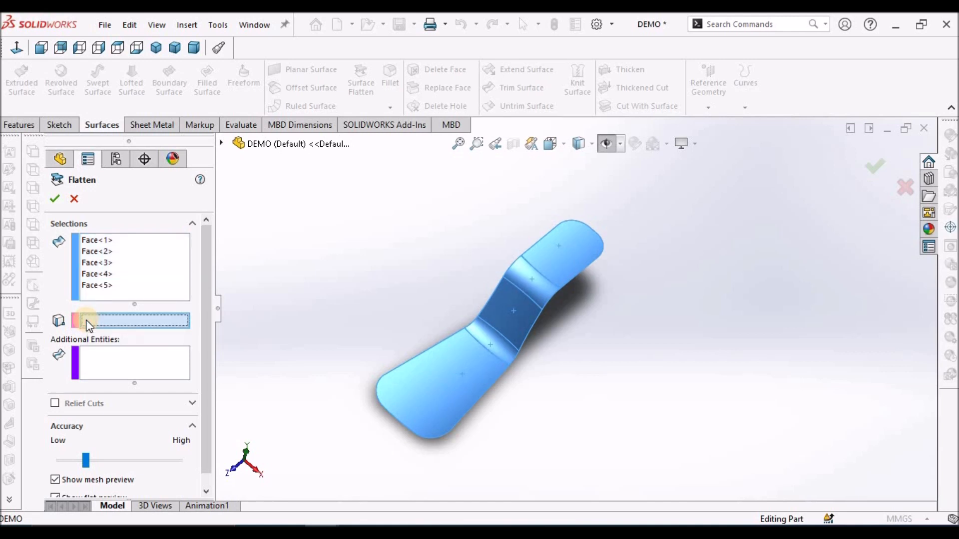
{"action": "scroll", "coordinate": [581, 239], "scroll_direction": "down", "scroll_amount": 5}
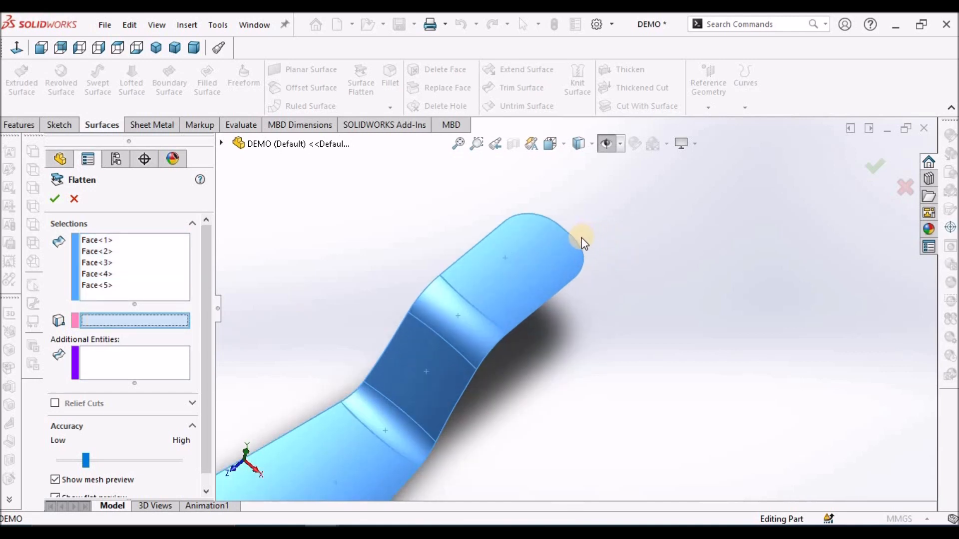
{"action": "left_click", "coordinate": [559, 249]}
{"action": "scroll", "coordinate": [700, 265], "scroll_direction": "up", "scroll_amount": 3}
{"action": "middle_click_drag", "start_coordinate": [701, 265], "coordinate": [462, 351]}
{"action": "scroll", "coordinate": [492, 349], "scroll_direction": "down", "scroll_amount": 6}
{"action": "scroll", "coordinate": [609, 272], "scroll_direction": "up", "scroll_amount": 6}
{"action": "middle_click_drag", "start_coordinate": [609, 271], "coordinate": [634, 212]}
{"action": "scroll", "coordinate": [606, 390], "scroll_direction": "up", "scroll_amount": 3}
{"action": "middle_click_drag", "start_coordinate": [588, 328], "coordinate": [624, 297]}
{"action": "scroll", "coordinate": [624, 296], "scroll_direction": "down", "scroll_amount": 2}
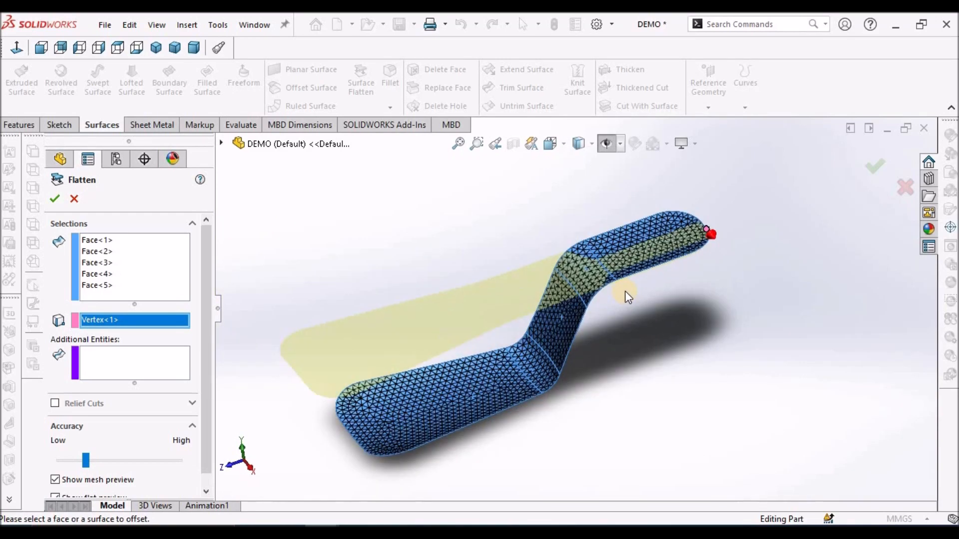
{"action": "left_click", "coordinate": [55, 199]}
Hide the bent offset surface copy, leaving only the flattened surface in view.
{"action": "left_click", "coordinate": [84, 425]}
{"action": "left_click", "coordinate": [106, 445]}
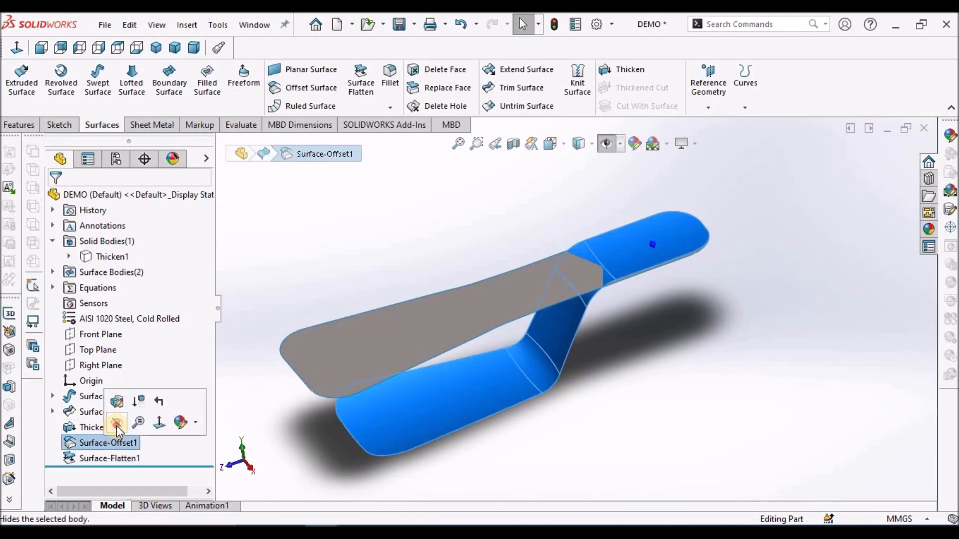
{"action": "left_click", "coordinate": [116, 425]}
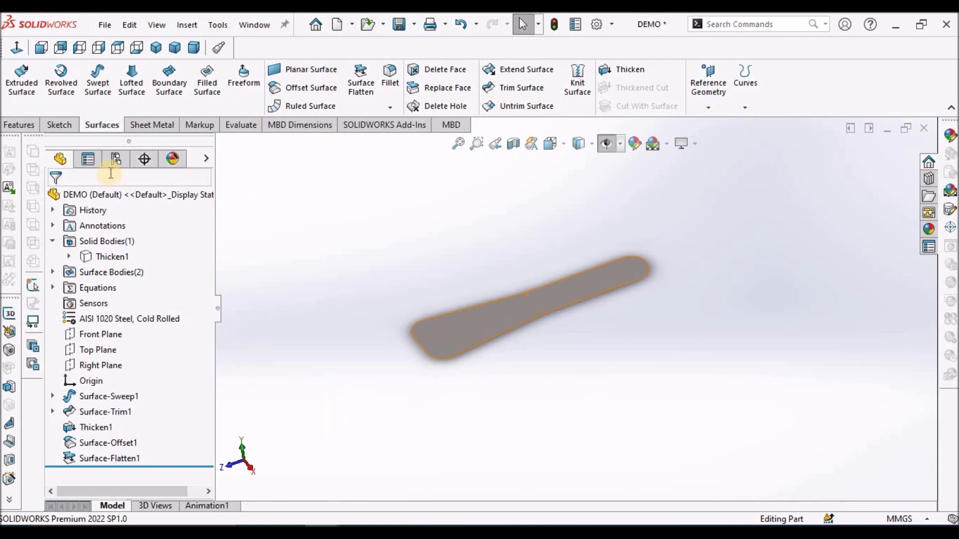
Check DEMO's configuration list, return to the feature tree, and switch to the REF part.
{"action": "left_click", "coordinate": [116, 159]}
{"action": "left_click", "coordinate": [120, 236]}
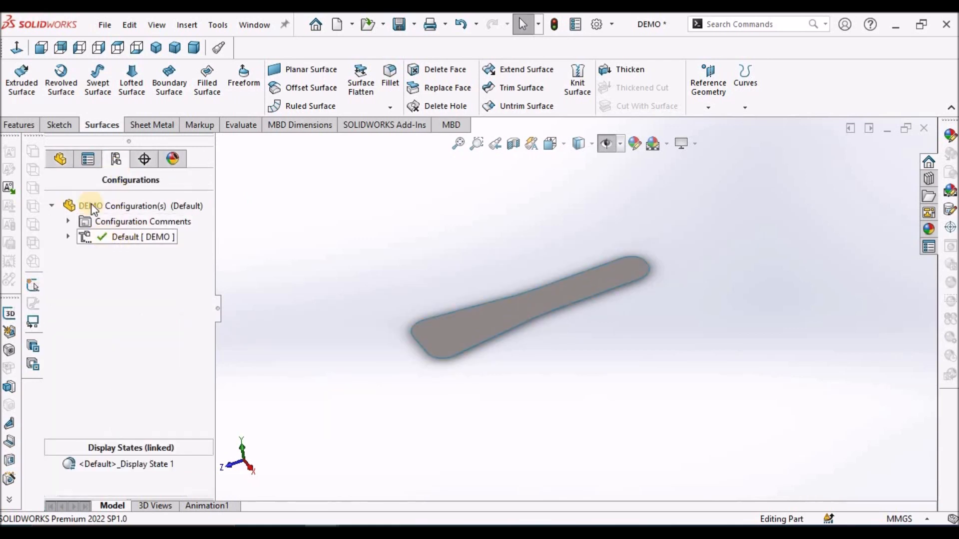
{"action": "left_click", "coordinate": [59, 159]}
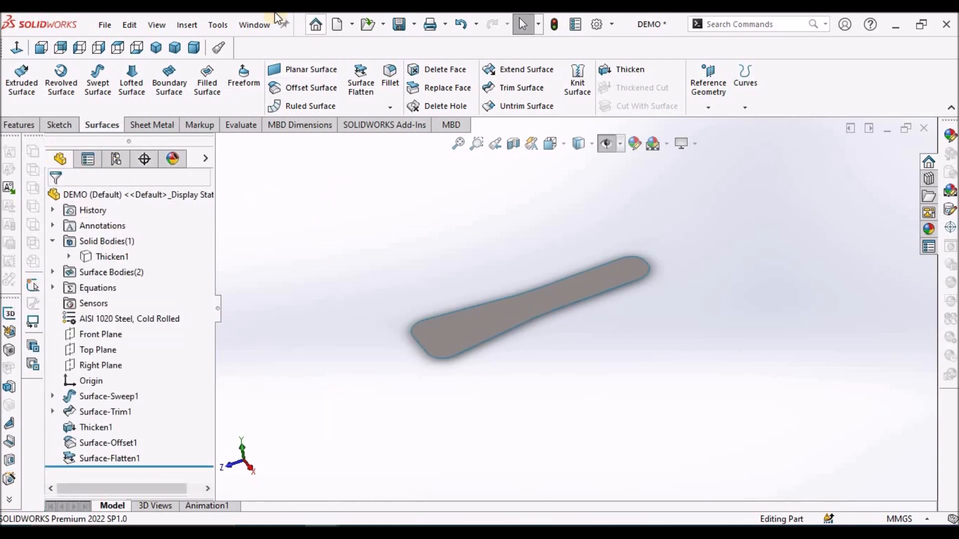
{"action": "left_click", "coordinate": [262, 25]}
{"action": "left_click", "coordinate": [287, 172]}
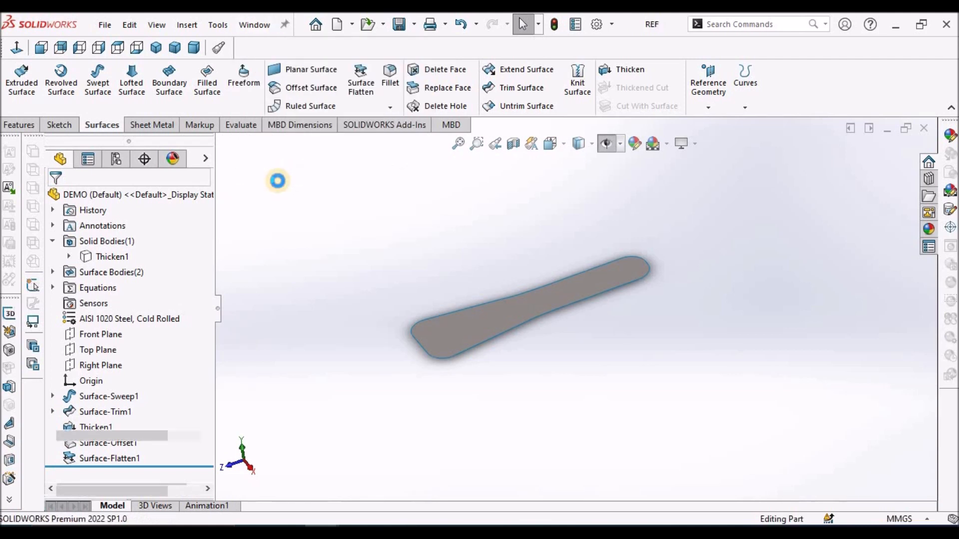
Activate REF's Default configuration and examine which solid and surface bodies are shown in it.
{"action": "double_click", "coordinate": [127, 236]}
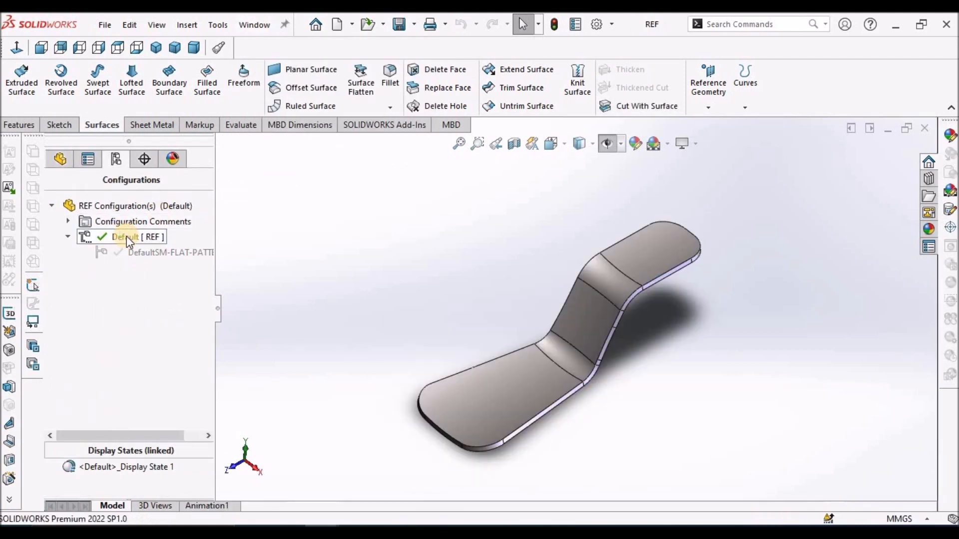
{"action": "left_click", "coordinate": [60, 160]}
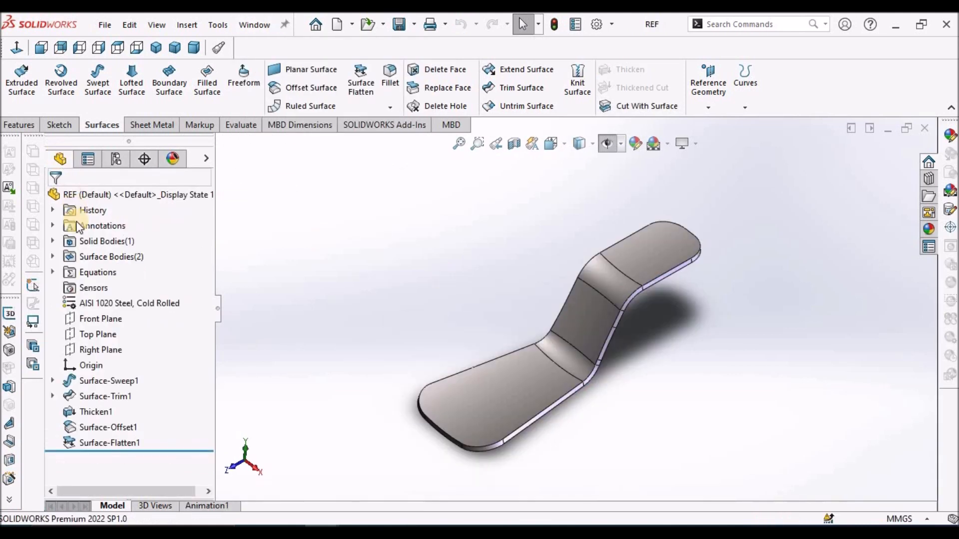
{"action": "left_click", "coordinate": [53, 241]}
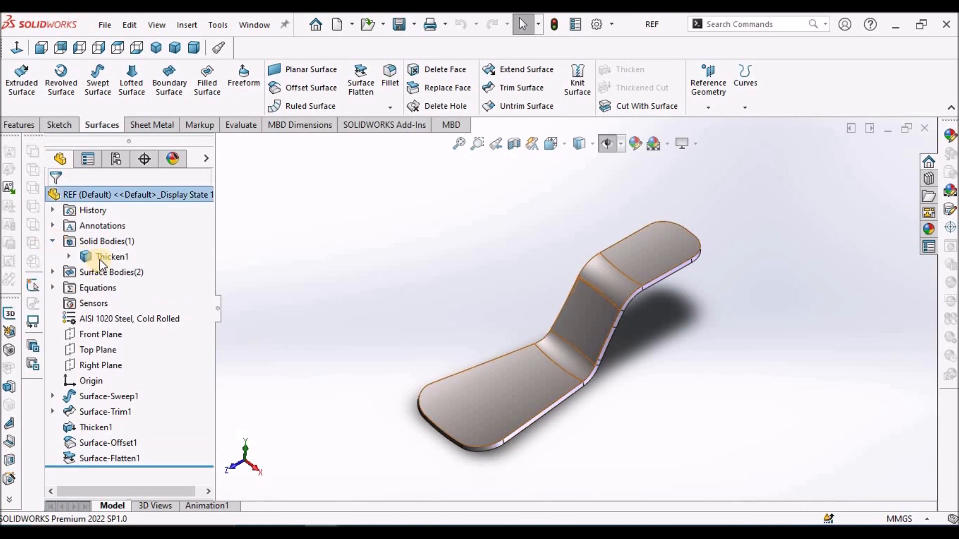
{"action": "left_click", "coordinate": [100, 258]}
{"action": "left_click", "coordinate": [53, 272]}
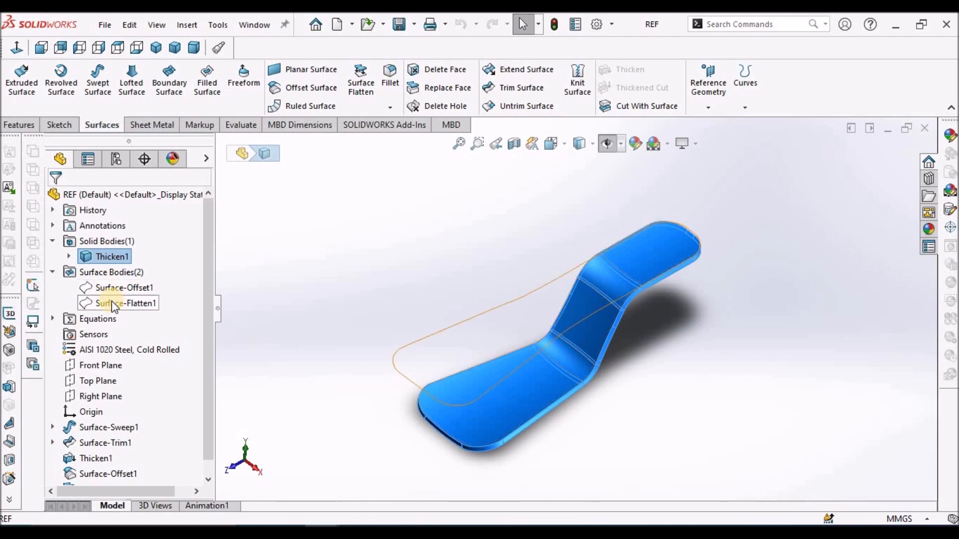
Activate REF's DefaultSM-FLAT-PATTERN configuration and examine its solid and surface bodies and the flat shape.
{"action": "left_click", "coordinate": [115, 158]}
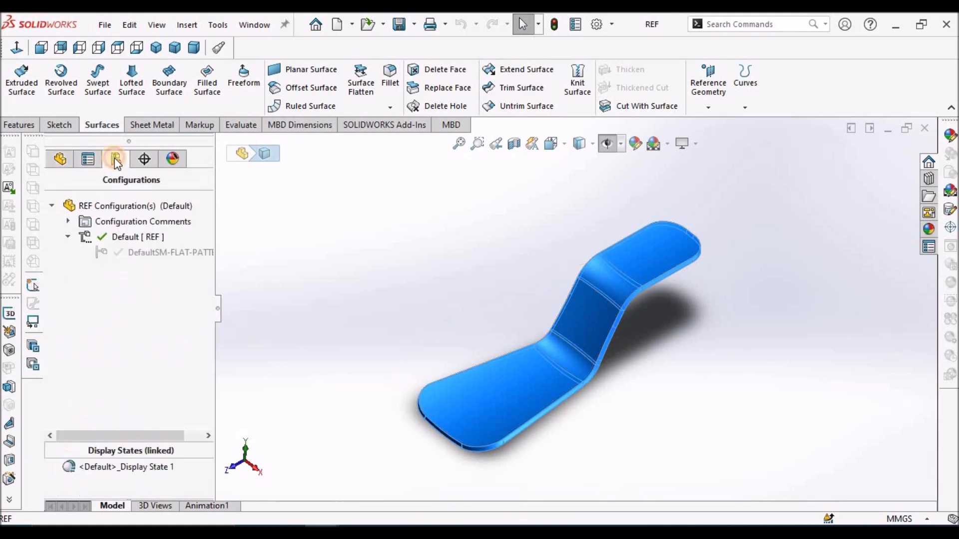
{"action": "double_click", "coordinate": [141, 250]}
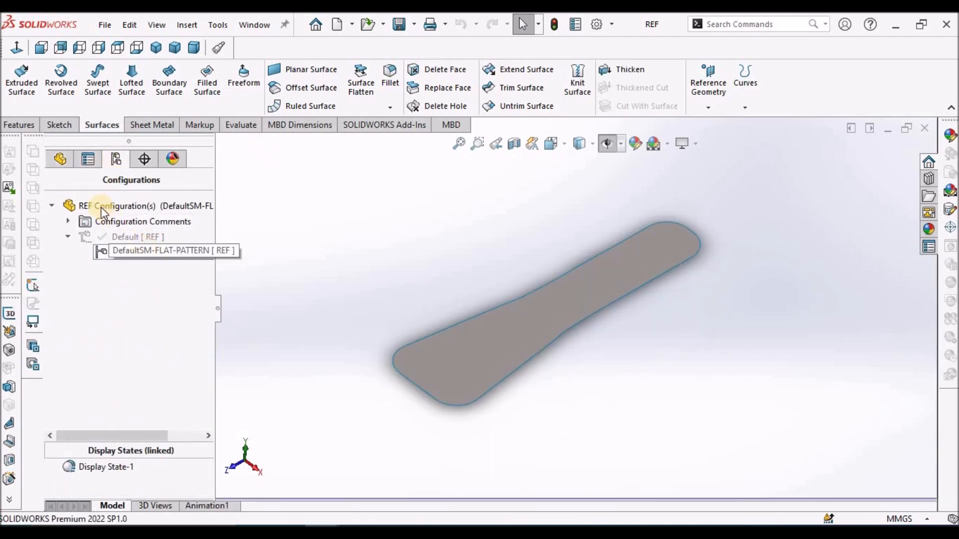
{"action": "left_click", "coordinate": [59, 158]}
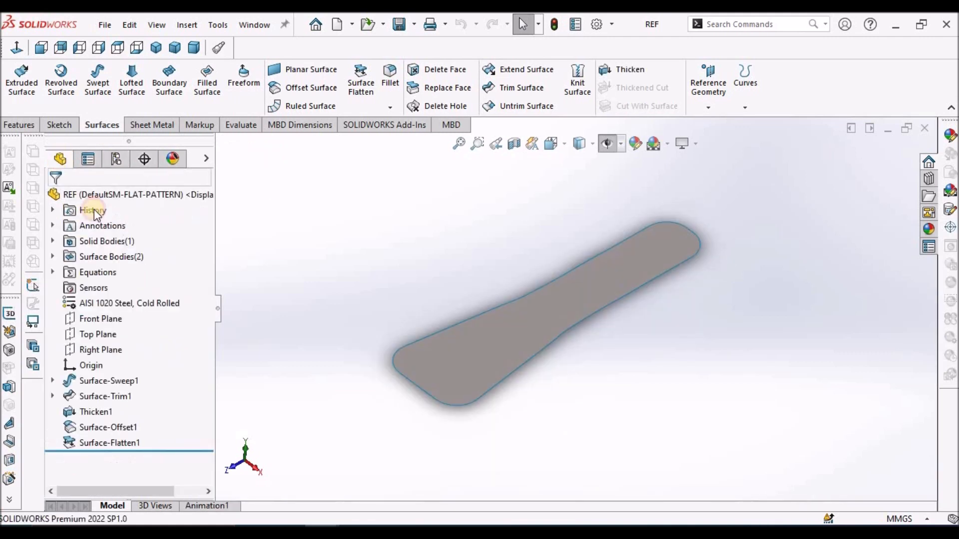
{"action": "left_click", "coordinate": [53, 256]}
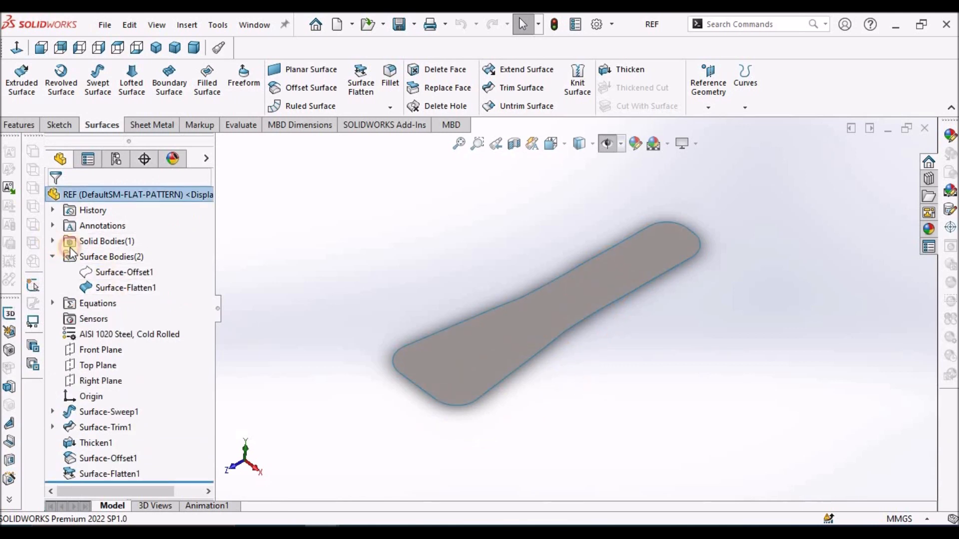
{"action": "left_click", "coordinate": [53, 240]}
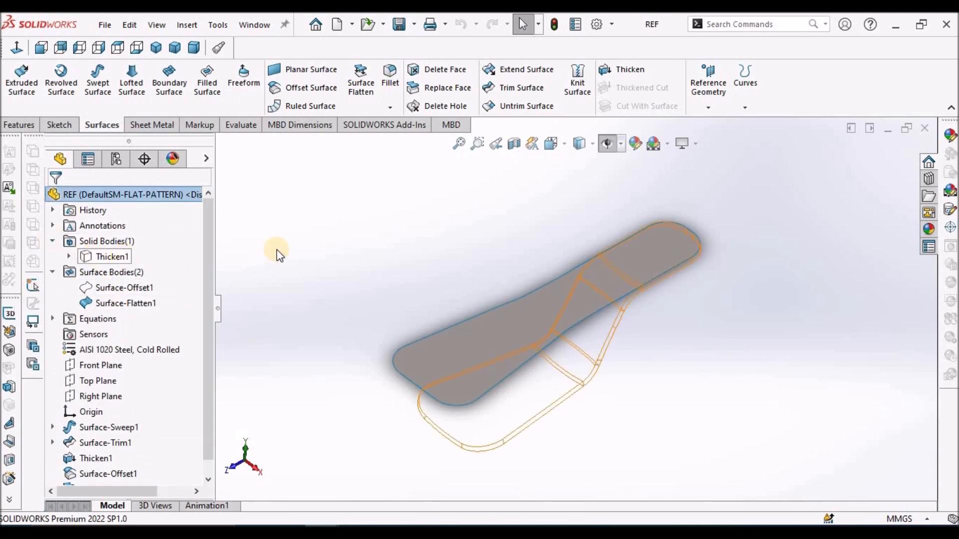
{"action": "left_click", "coordinate": [373, 231]}
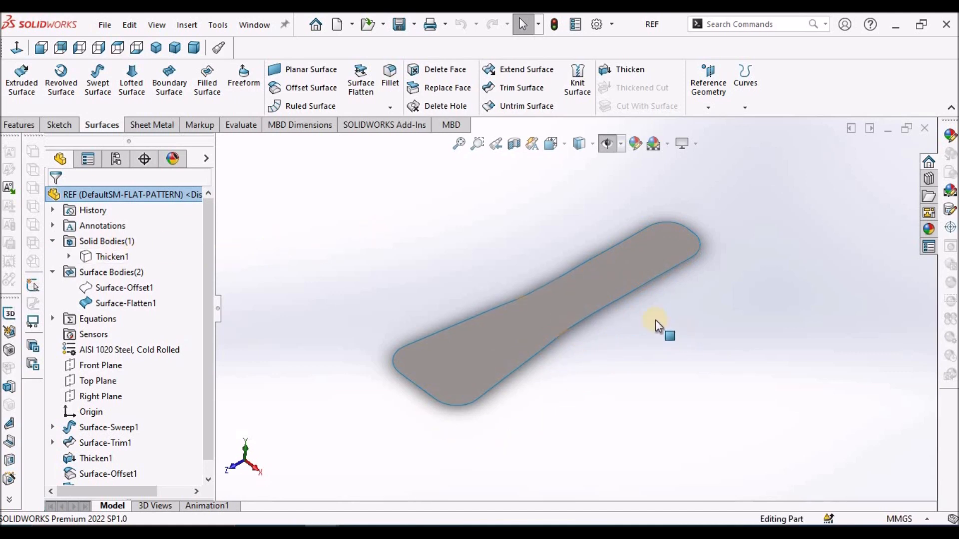
{"action": "middle_click_drag", "start_coordinate": [578, 285], "coordinate": [559, 298]}
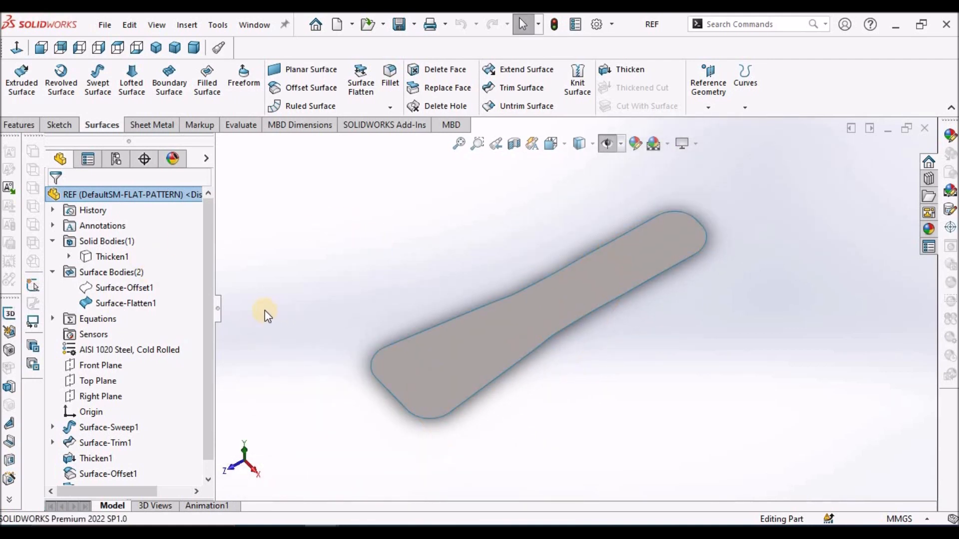
Review the properties of the material assigned to REF without changing them.
{"action": "right_click", "coordinate": [127, 349]}
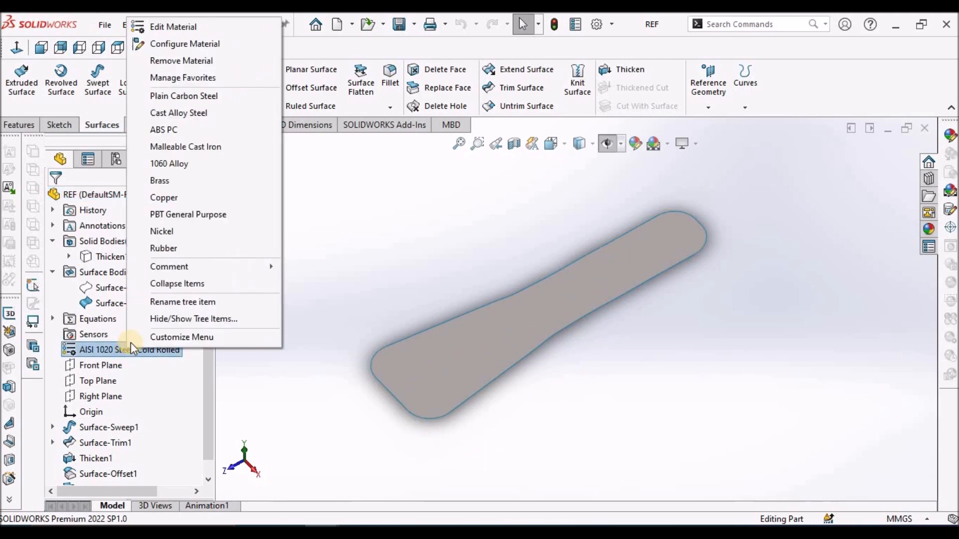
{"action": "left_click", "coordinate": [166, 27]}
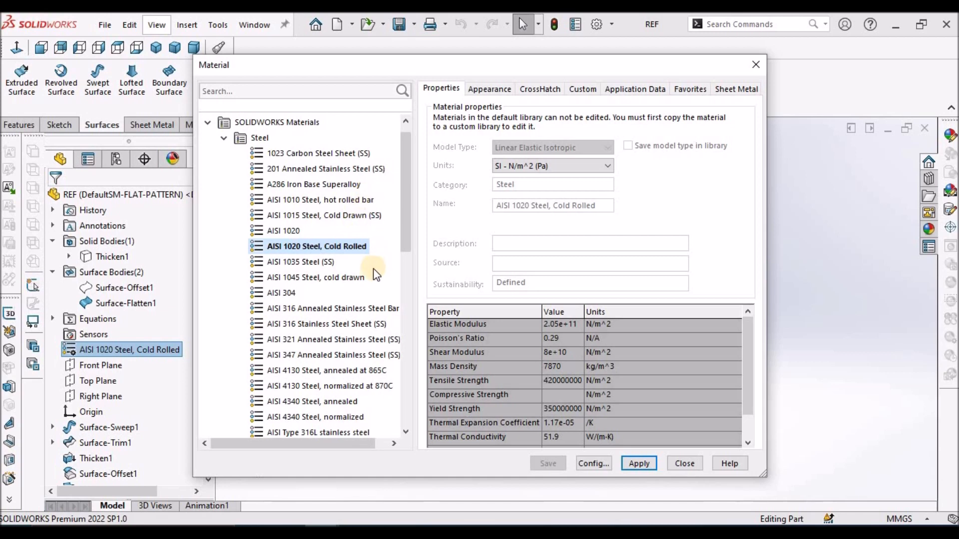
{"action": "left_click", "coordinate": [755, 66]}
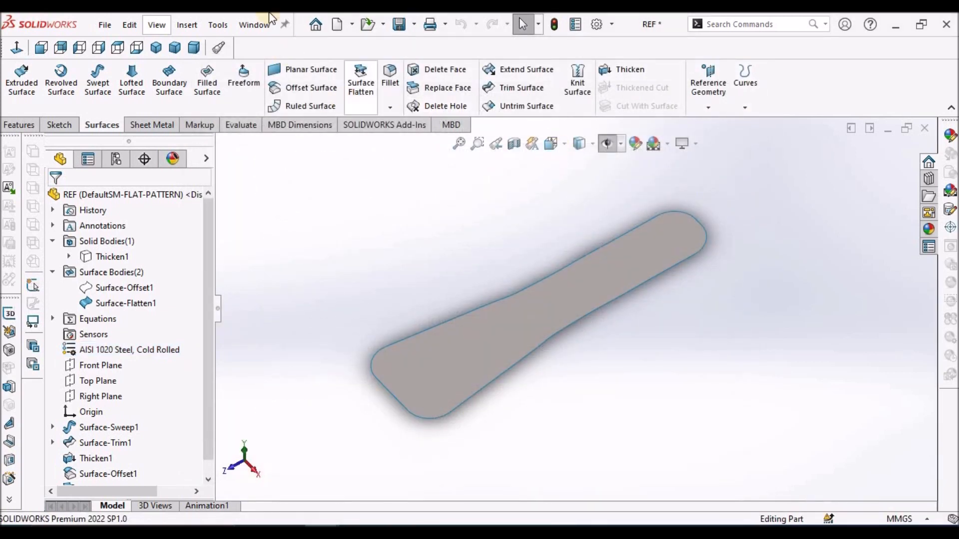
Switch to the DEMO part, show its thickened solid body and hide the flattened surface.
{"action": "left_click", "coordinate": [254, 24]}
{"action": "left_click", "coordinate": [282, 190]}
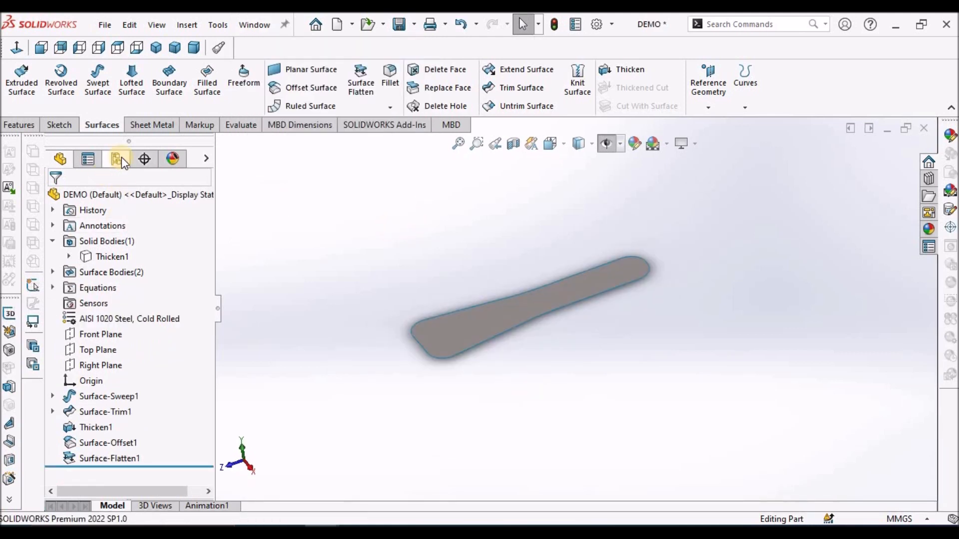
{"action": "right_click", "coordinate": [107, 257]}
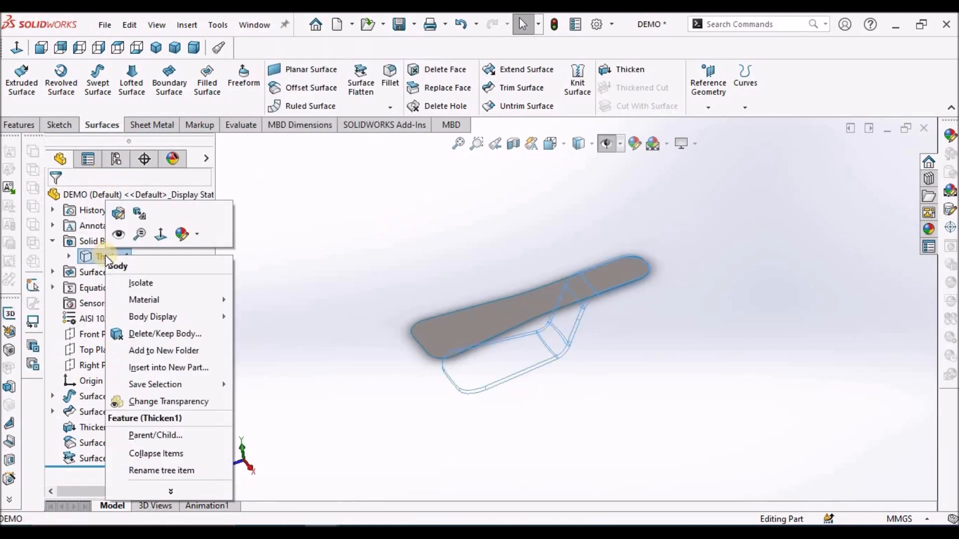
{"action": "left_click", "coordinate": [325, 240]}
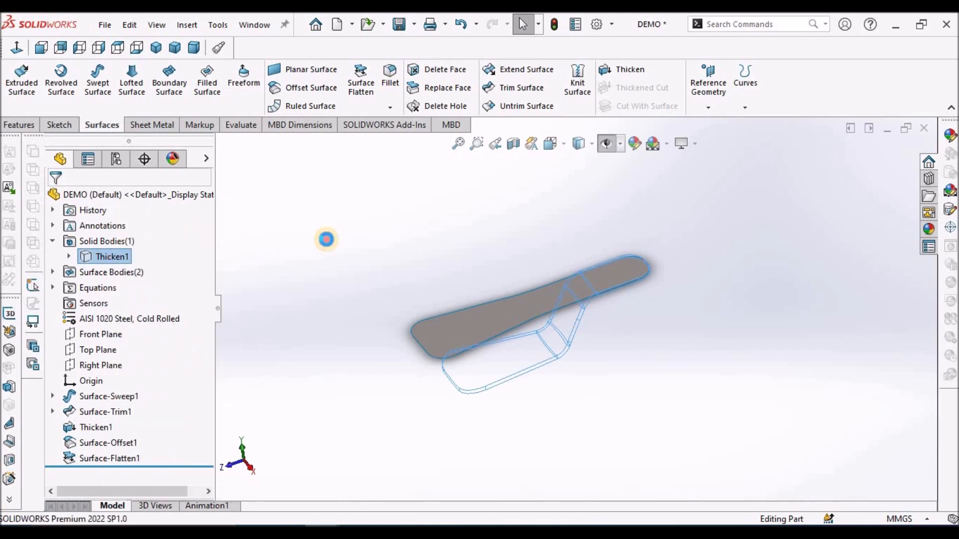
{"action": "left_click", "coordinate": [463, 325]}
{"action": "left_click", "coordinate": [546, 280]}
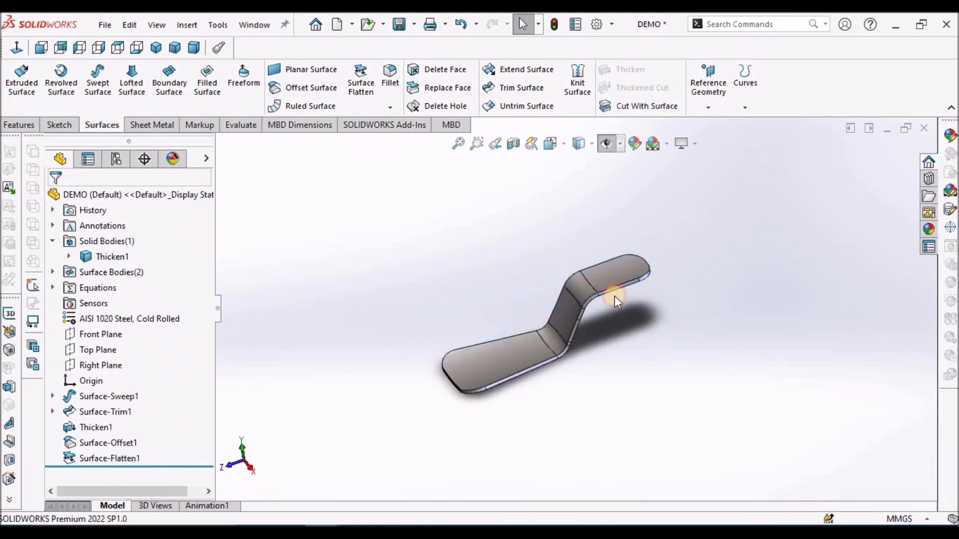
Inspect the bent plate from several angles and set the view to Trimetric.
{"action": "left_click", "coordinate": [156, 47]}
{"action": "middle_click_drag", "start_coordinate": [604, 319], "coordinate": [320, 260]}
{"action": "left_click", "coordinate": [175, 47]}
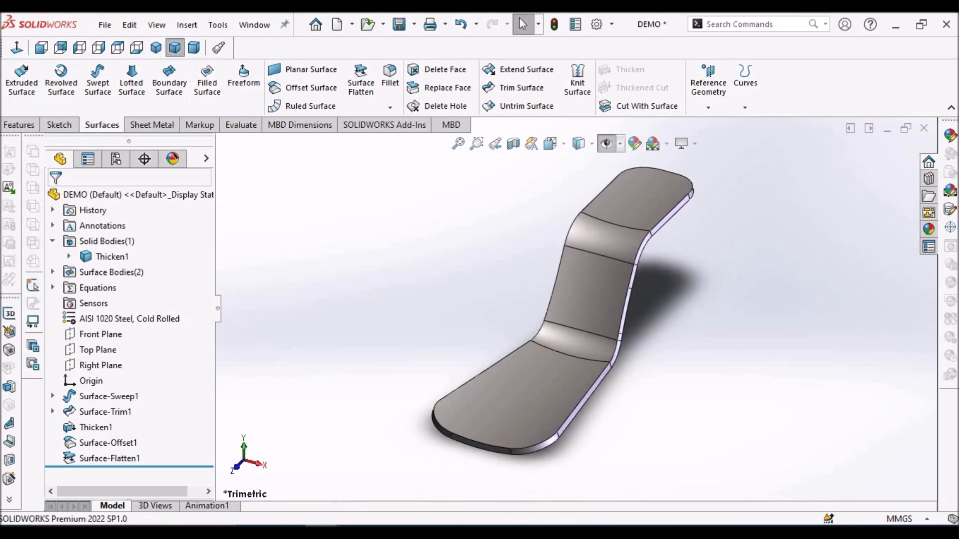